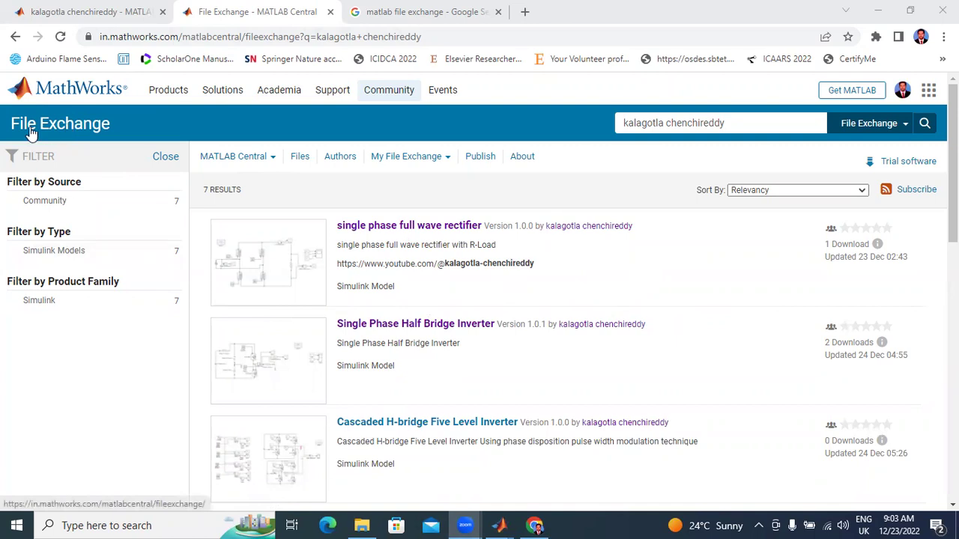
Step: Review the seven Simulink model search results, then bring up the author's Community Profile tab
{"action": "scroll", "coordinate": [349, 293], "scroll_direction": "down", "scroll_amount": 4}
{"action": "scroll", "coordinate": [591, 365], "scroll_direction": "up", "scroll_amount": 1}
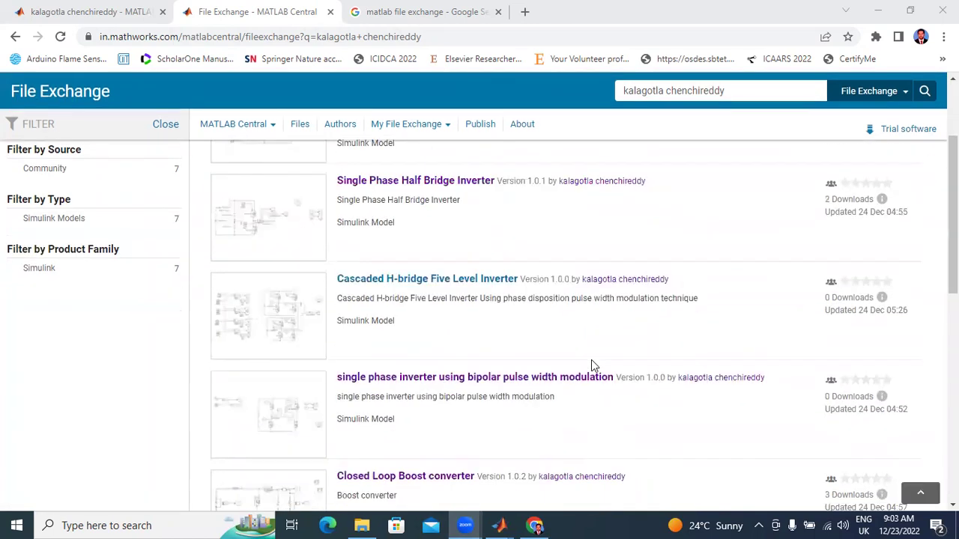
{"action": "scroll", "coordinate": [591, 364], "scroll_direction": "up", "scroll_amount": 3}
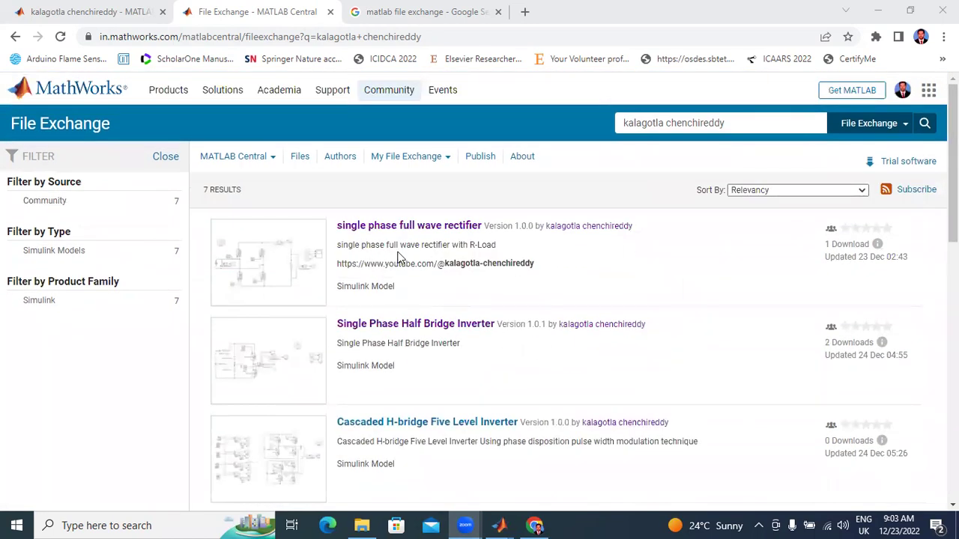
{"action": "scroll", "coordinate": [399, 259], "scroll_direction": "down", "scroll_amount": 2}
{"action": "scroll", "coordinate": [405, 224], "scroll_direction": "up", "scroll_amount": 2}
{"action": "left_click", "coordinate": [84, 12]}
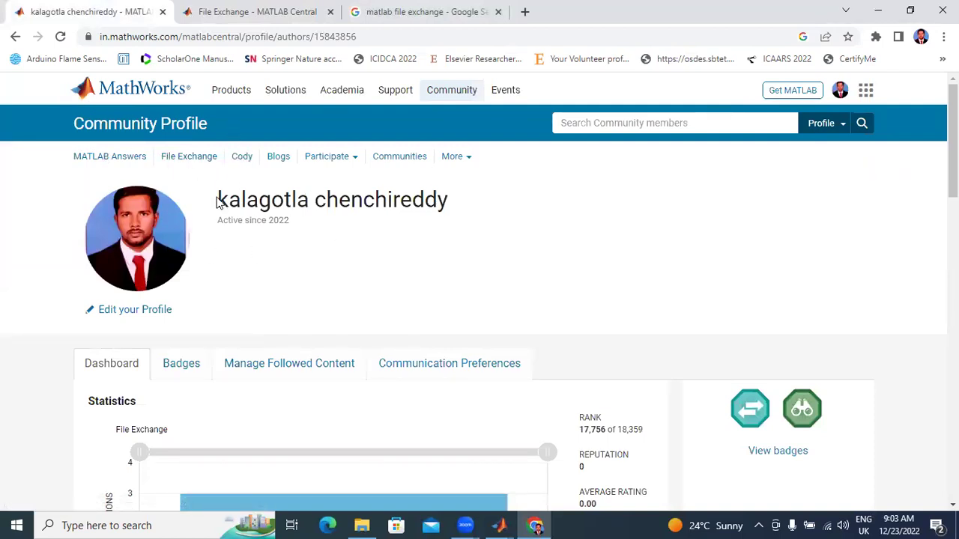
Step: Scroll past the Statistics chart to the Content Feed list headed by Five level inverter
{"action": "scroll", "coordinate": [441, 228], "scroll_direction": "down", "scroll_amount": 2}
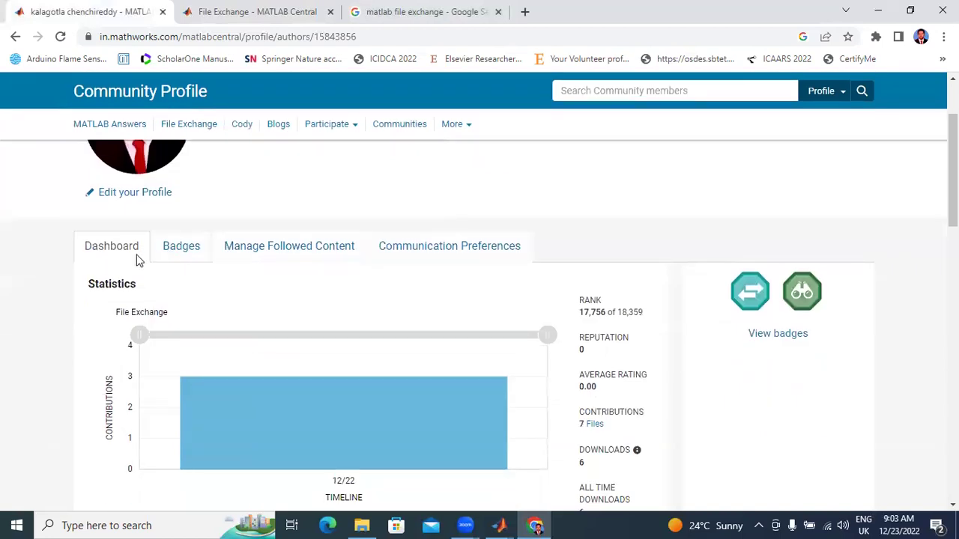
{"action": "scroll", "coordinate": [133, 260], "scroll_direction": "down", "scroll_amount": 2}
{"action": "scroll", "coordinate": [132, 266], "scroll_direction": "down", "scroll_amount": 5}
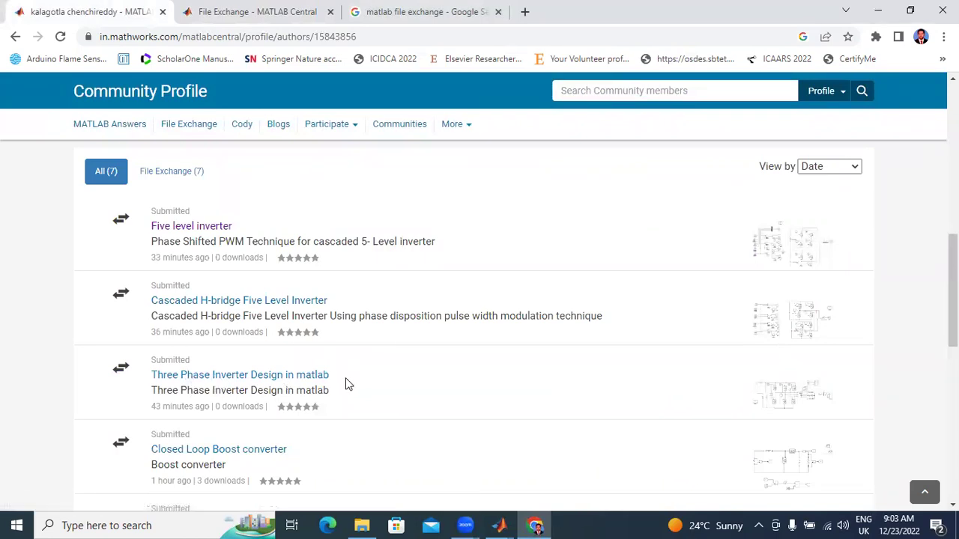
Step: Scroll through the seven submissions and back to the top of the profile
{"action": "scroll", "coordinate": [345, 383], "scroll_direction": "down", "scroll_amount": 2}
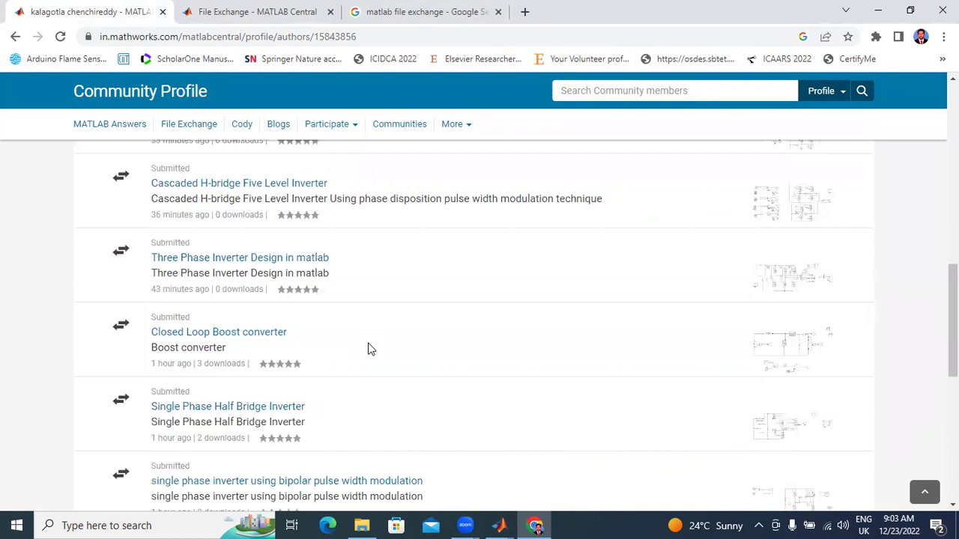
{"action": "scroll", "coordinate": [390, 382], "scroll_direction": "down", "scroll_amount": 2}
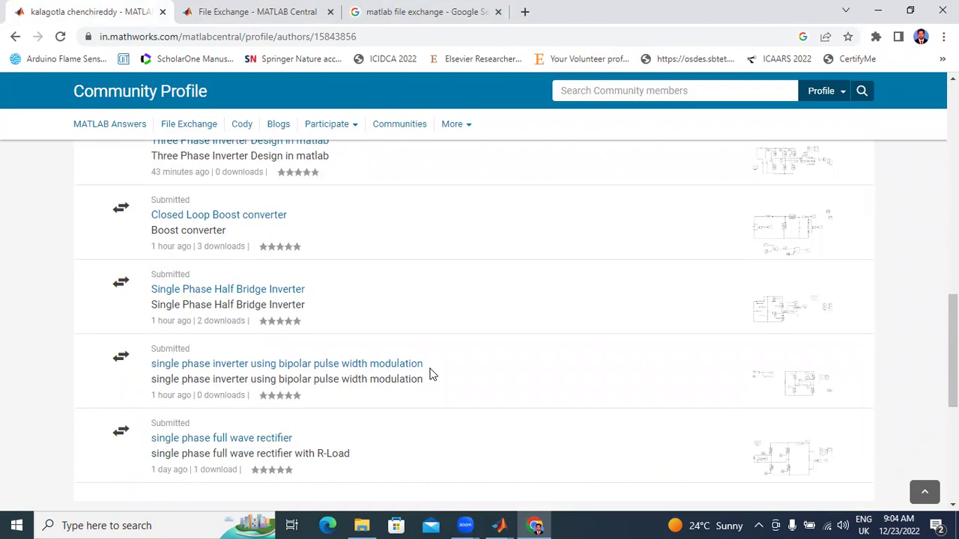
{"action": "scroll", "coordinate": [431, 374], "scroll_direction": "down", "scroll_amount": 2}
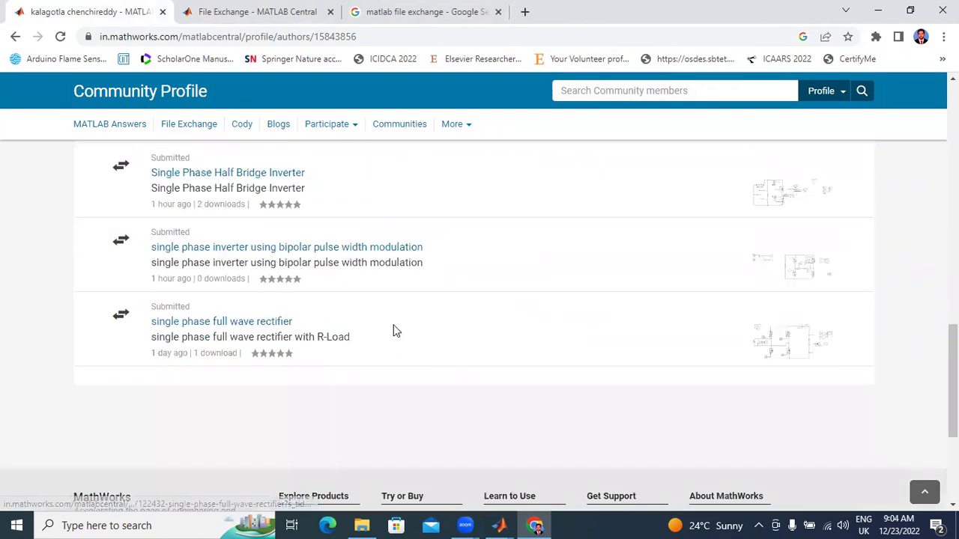
{"action": "scroll", "coordinate": [396, 330], "scroll_direction": "up", "scroll_amount": 6}
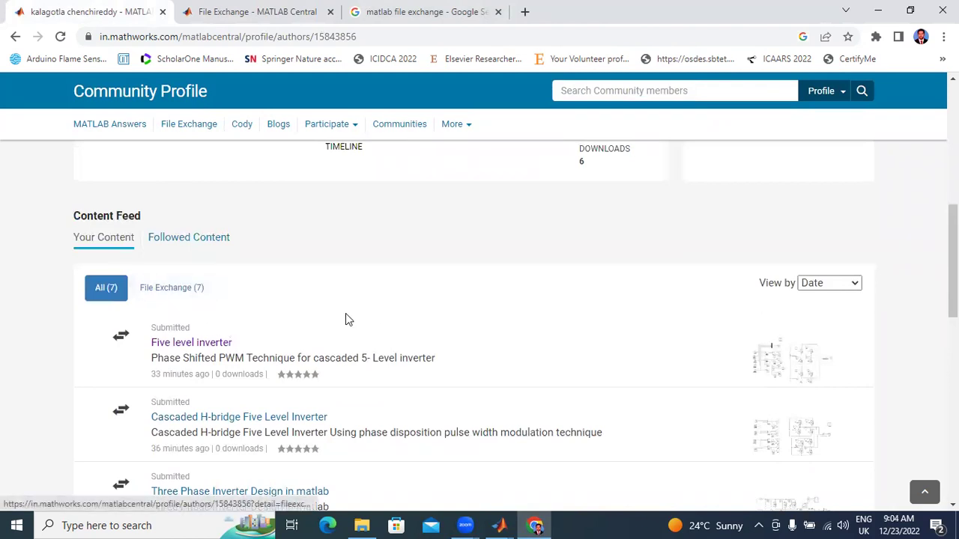
{"action": "scroll", "coordinate": [346, 315], "scroll_direction": "up", "scroll_amount": 3}
{"action": "scroll", "coordinate": [349, 314], "scroll_direction": "up", "scroll_amount": 2}
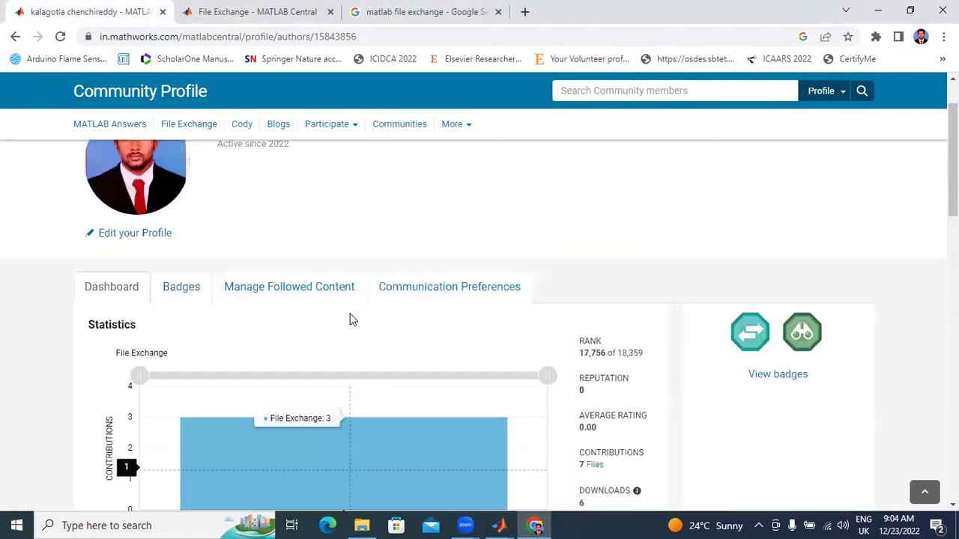
{"action": "scroll", "coordinate": [352, 311], "scroll_direction": "up", "scroll_amount": 1}
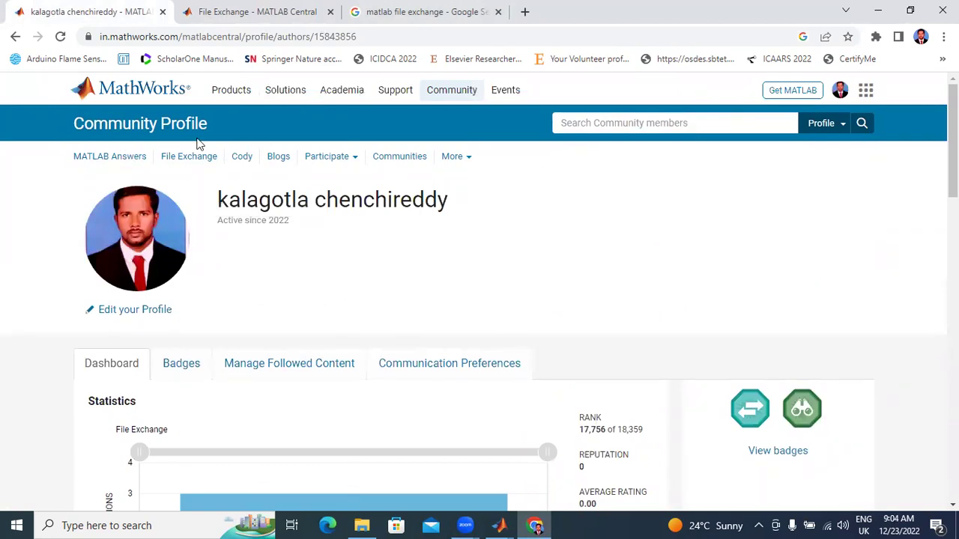
Step: Sign out of the MathWorks account from the avatar menu
{"action": "scroll", "coordinate": [307, 271], "scroll_direction": "down", "scroll_amount": 10}
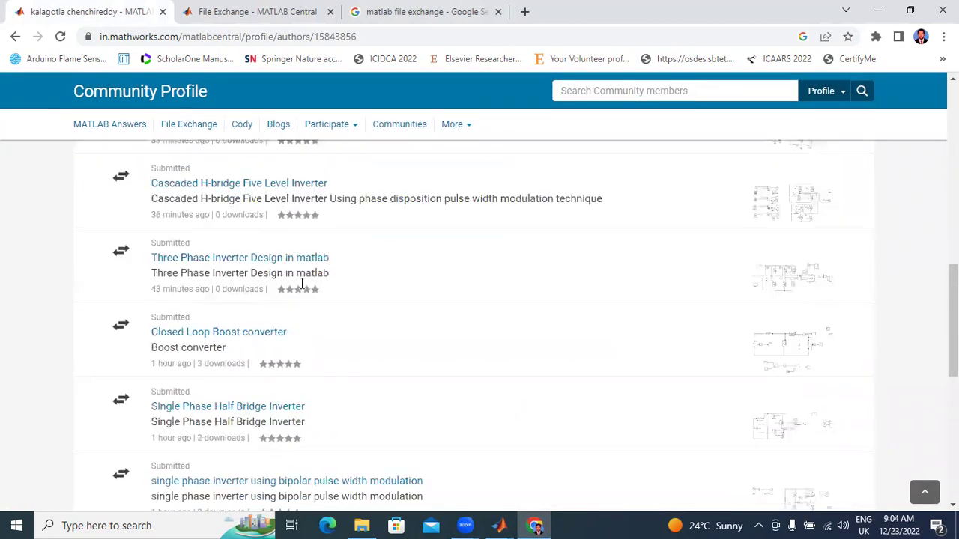
{"action": "scroll", "coordinate": [130, 158], "scroll_direction": "up", "scroll_amount": 10}
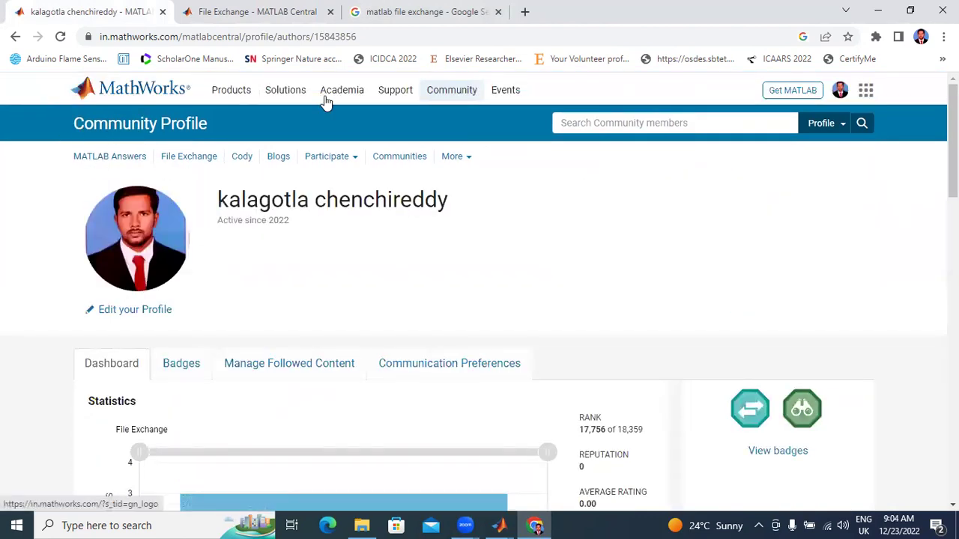
{"action": "left_click", "coordinate": [840, 98]}
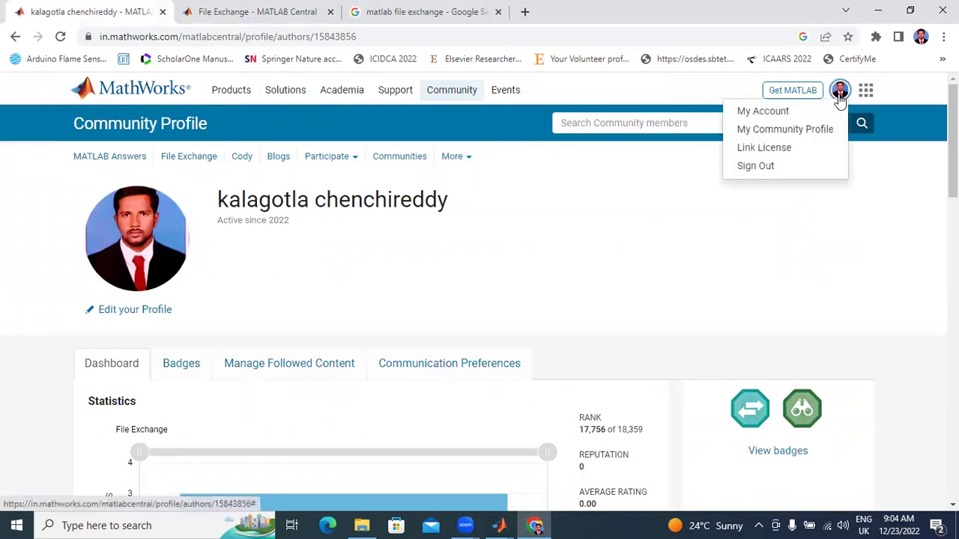
{"action": "left_click", "coordinate": [776, 167]}
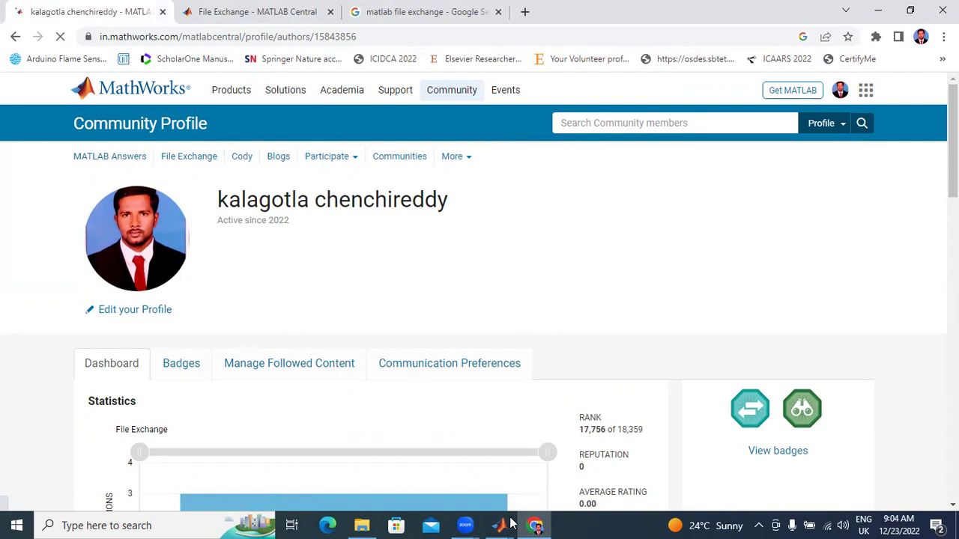
Step: Bring the inverter model to the front and start its simulation with Step Forward and Run
{"action": "mouse_move", "coordinate": [501, 524]}
{"action": "left_click", "coordinate": [632, 492]}
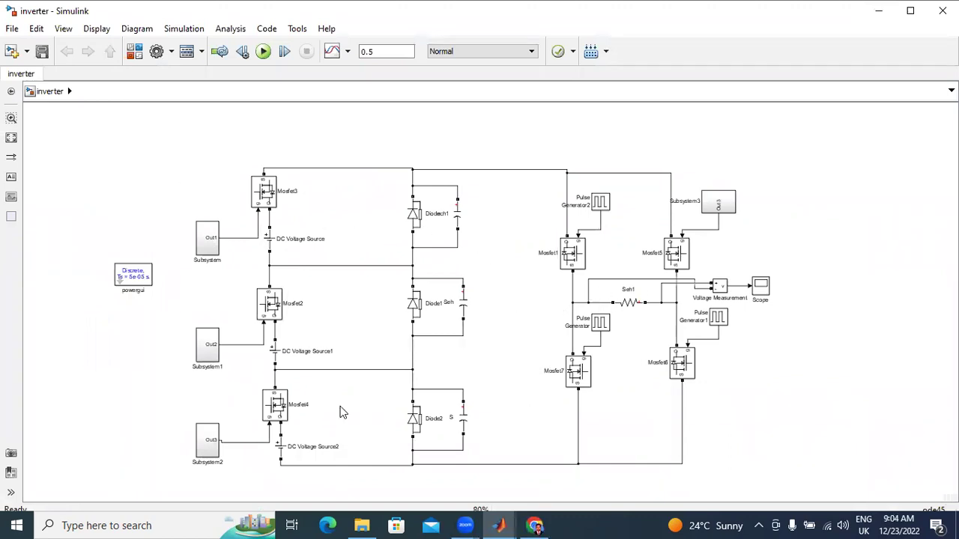
{"action": "scroll", "coordinate": [433, 268], "scroll_direction": "up", "scroll_amount": 1}
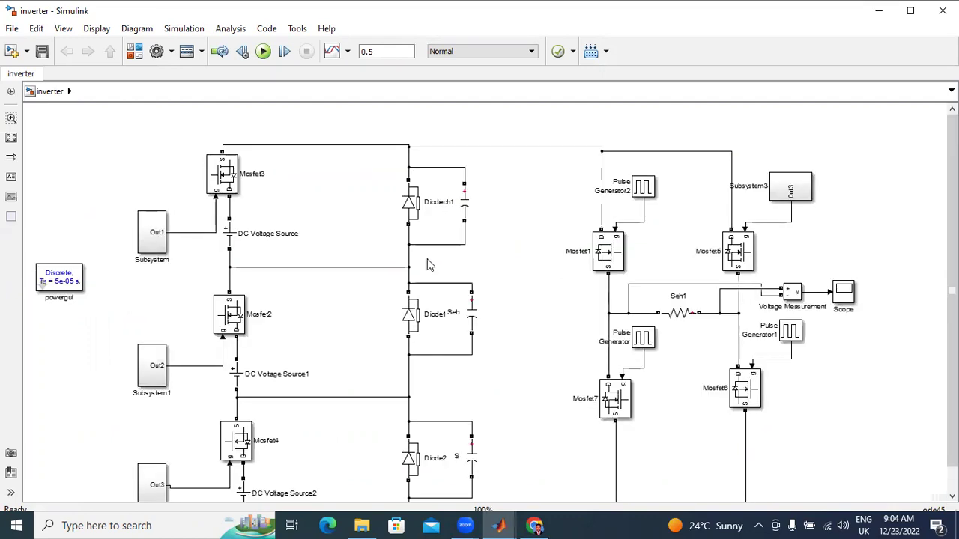
{"action": "scroll", "coordinate": [429, 265], "scroll_direction": "down", "scroll_amount": 1}
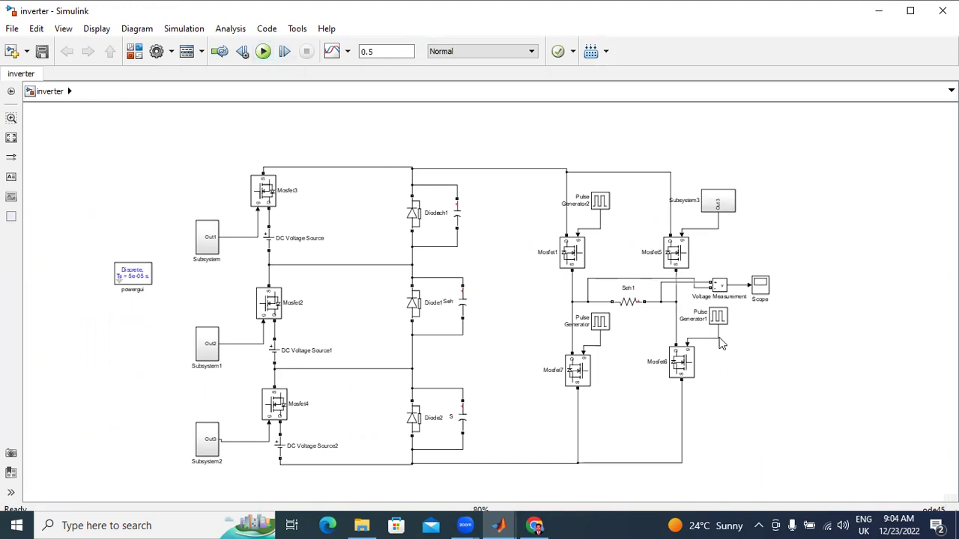
{"action": "left_click", "coordinate": [284, 51]}
{"action": "left_click", "coordinate": [263, 51]}
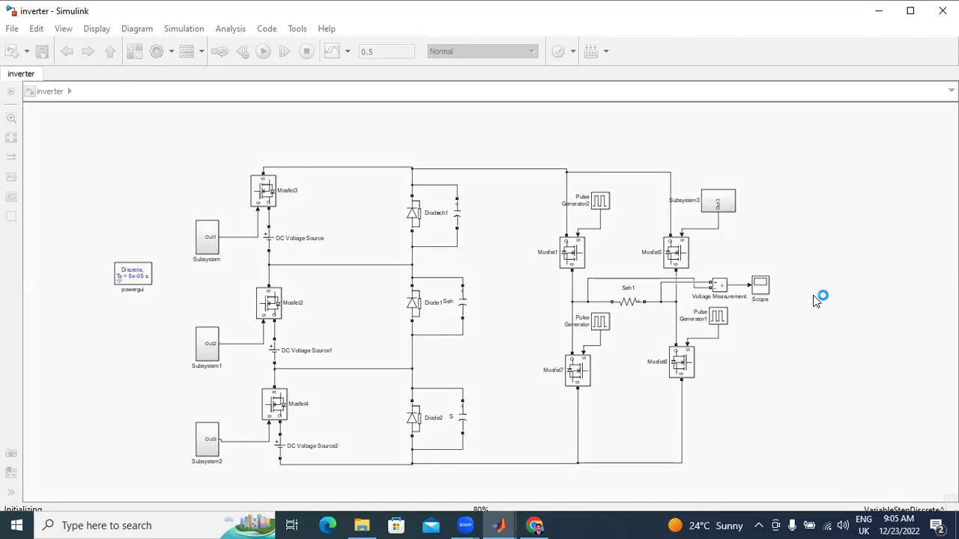
Step: Maximize the inverter model window, pause and resume the simulation, then run it again
{"action": "left_click", "coordinate": [910, 10]}
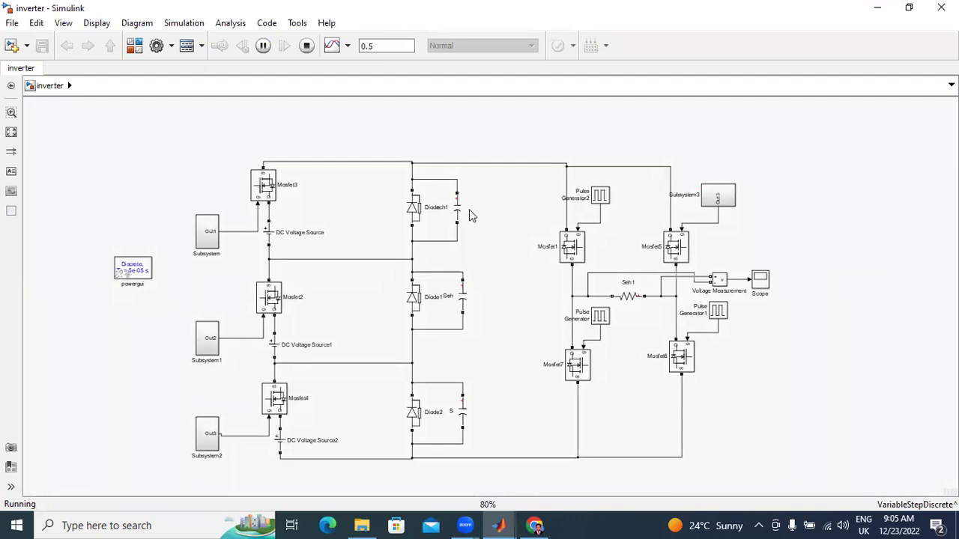
{"action": "left_click", "coordinate": [263, 48]}
{"action": "left_click", "coordinate": [264, 47]}
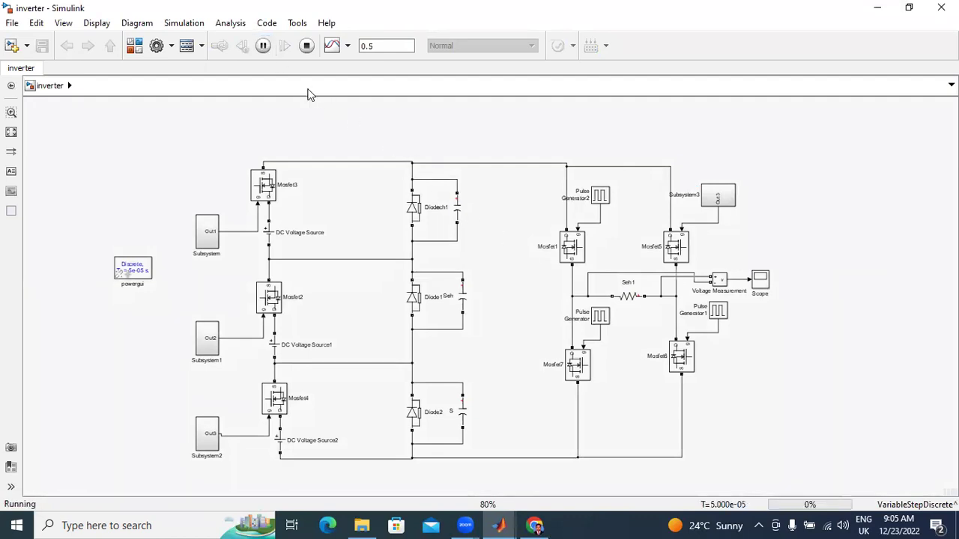
{"action": "left_click", "coordinate": [264, 47]}
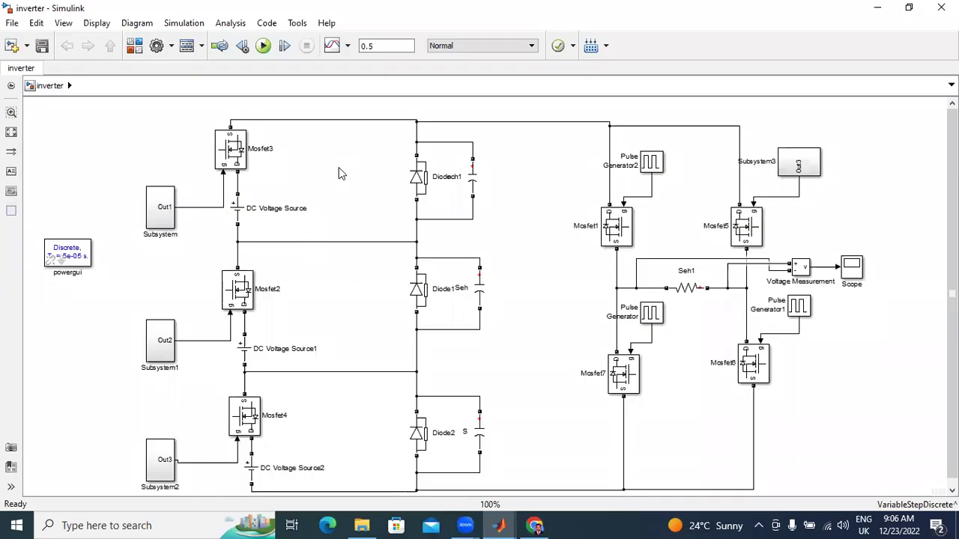
{"action": "left_click", "coordinate": [236, 215]}
{"action": "double_click", "coordinate": [229, 210]}
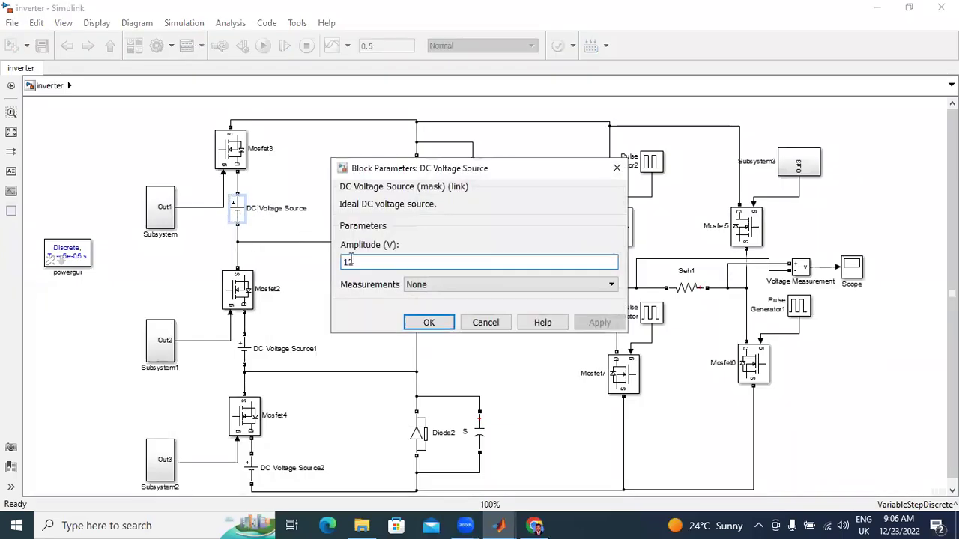
{"action": "left_click", "coordinate": [430, 323]}
{"action": "double_click", "coordinate": [247, 352]}
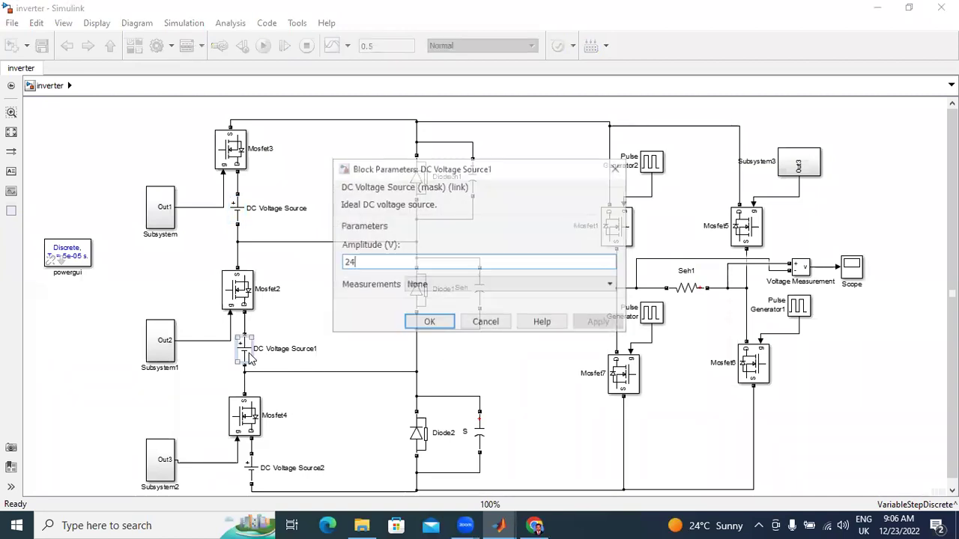
{"action": "left_click", "coordinate": [429, 323]}
{"action": "left_click", "coordinate": [255, 469]}
{"action": "double_click", "coordinate": [255, 468]}
{"action": "left_click", "coordinate": [428, 324]}
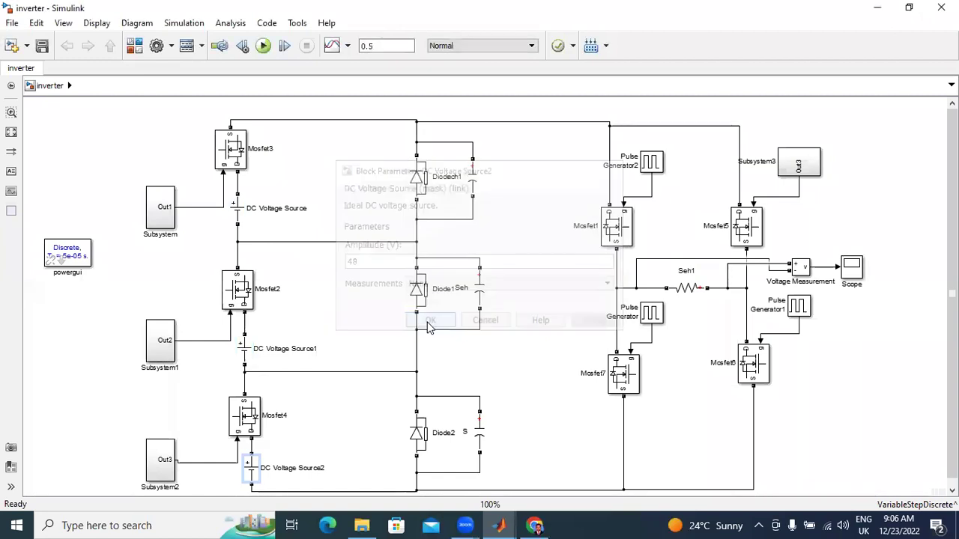
{"action": "double_click", "coordinate": [167, 211]}
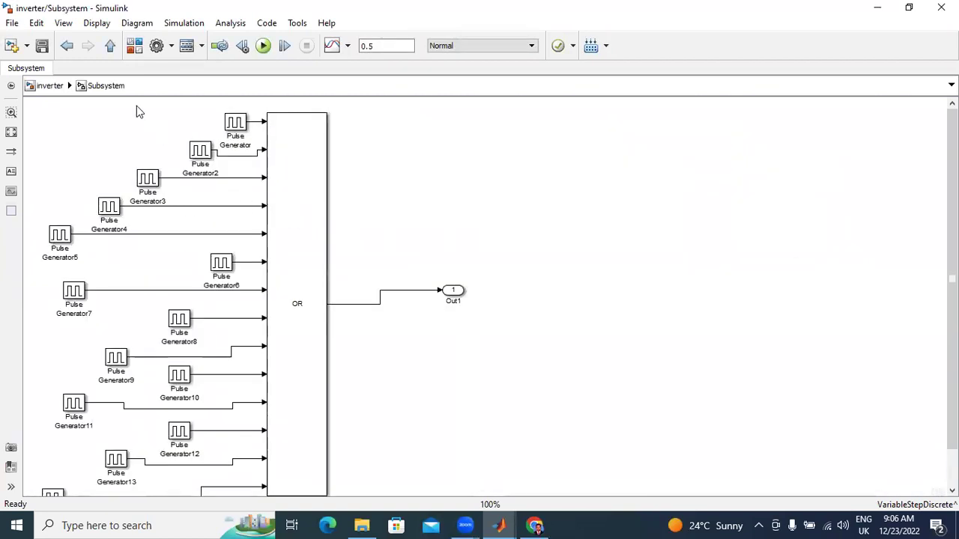
{"action": "left_click", "coordinate": [110, 45]}
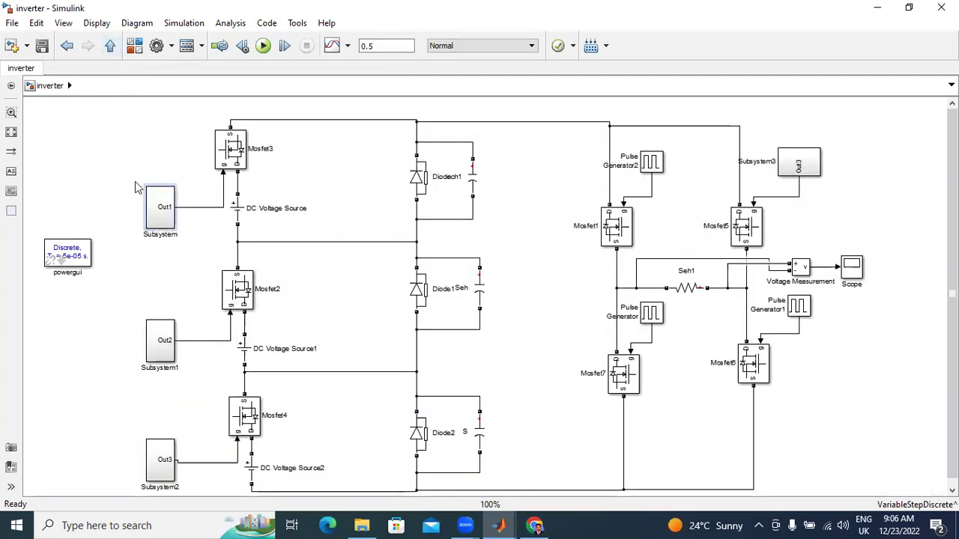
{"action": "double_click", "coordinate": [160, 349]}
{"action": "left_click", "coordinate": [110, 45]}
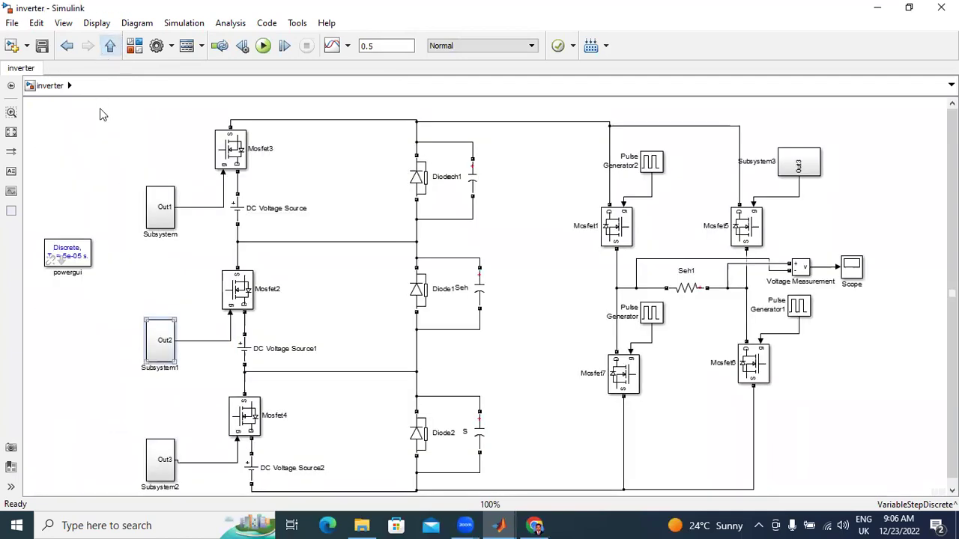
{"action": "double_click", "coordinate": [160, 460]}
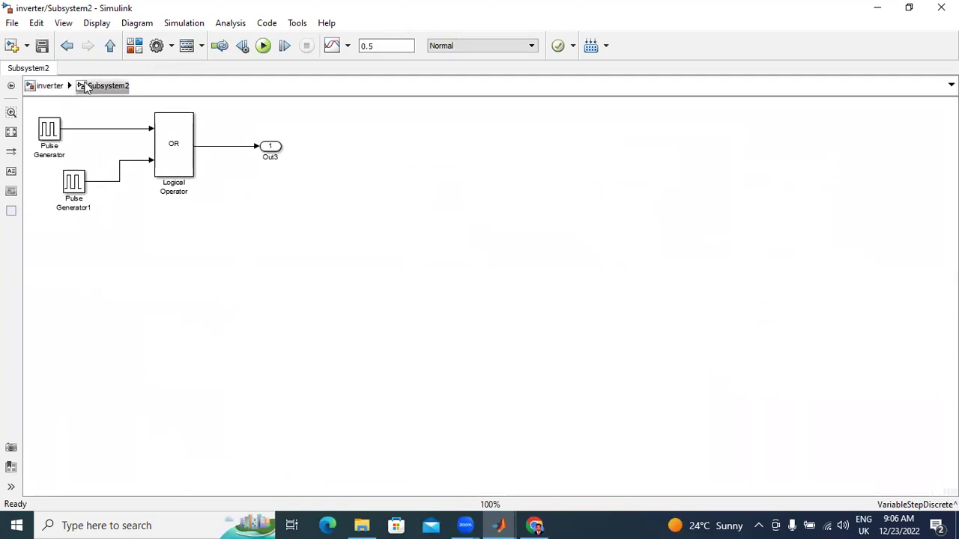
{"action": "left_click", "coordinate": [110, 46]}
{"action": "double_click", "coordinate": [815, 170]}
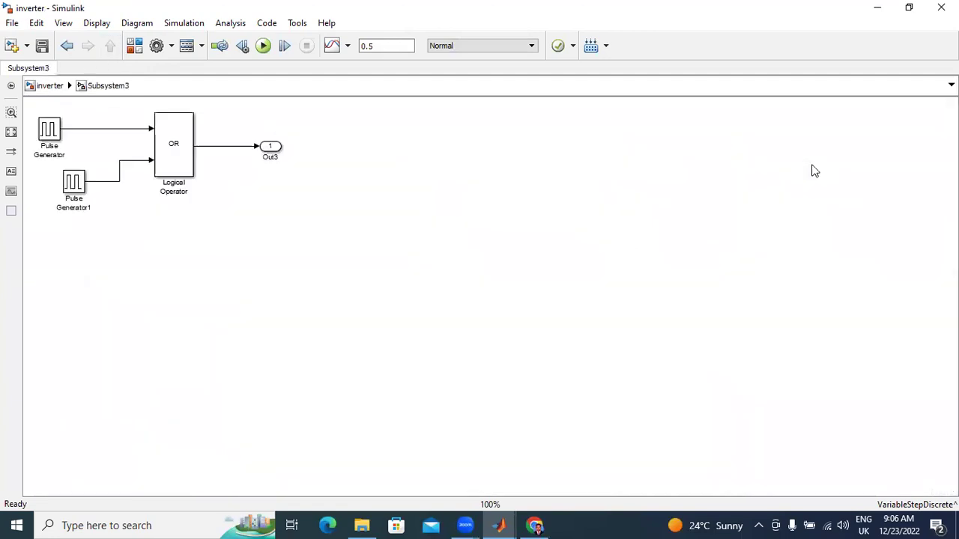
{"action": "left_click", "coordinate": [110, 46]}
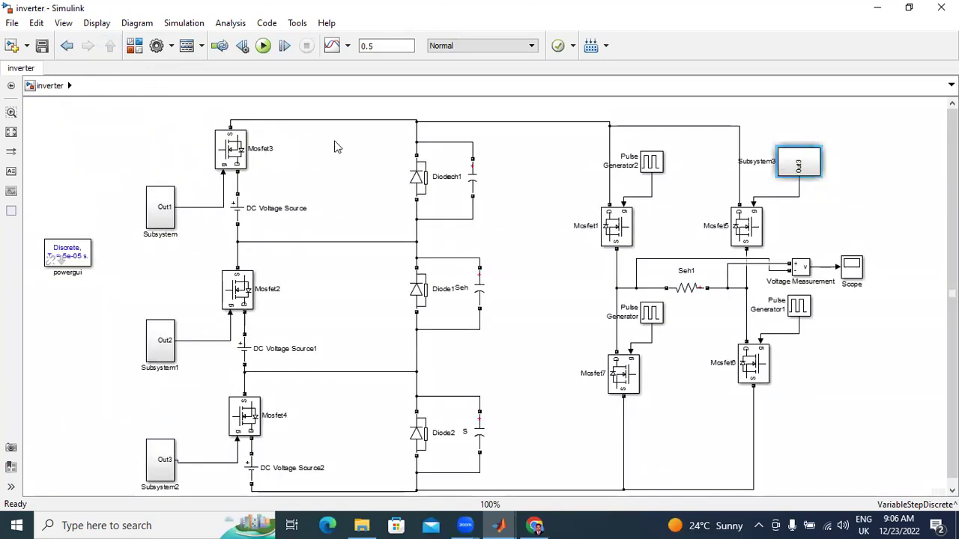
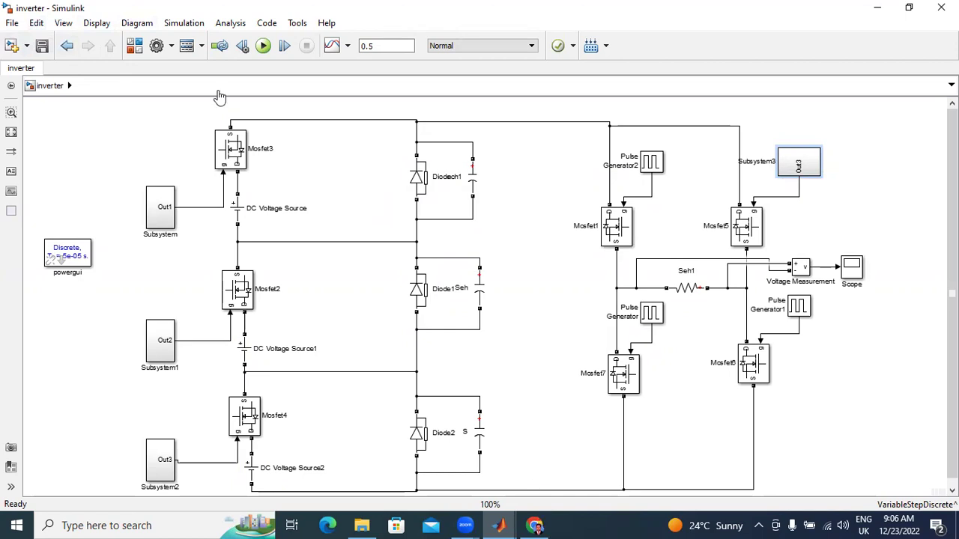
Step: Switch from the inverter model to Chrome and close the profile page tab
{"action": "key", "text": "alt+Tab"}
{"action": "left_click", "coordinate": [166, 12]}
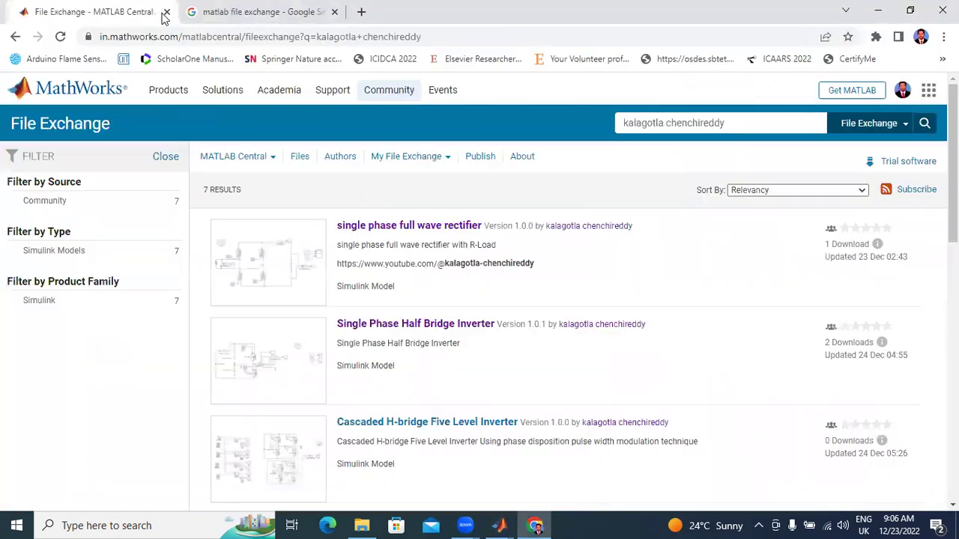
Step: Close the results tab, search for 'file exchnage', and open File Exchange - MATLAB Central
{"action": "left_click", "coordinate": [166, 12]}
{"action": "left_click", "coordinate": [178, 39]}
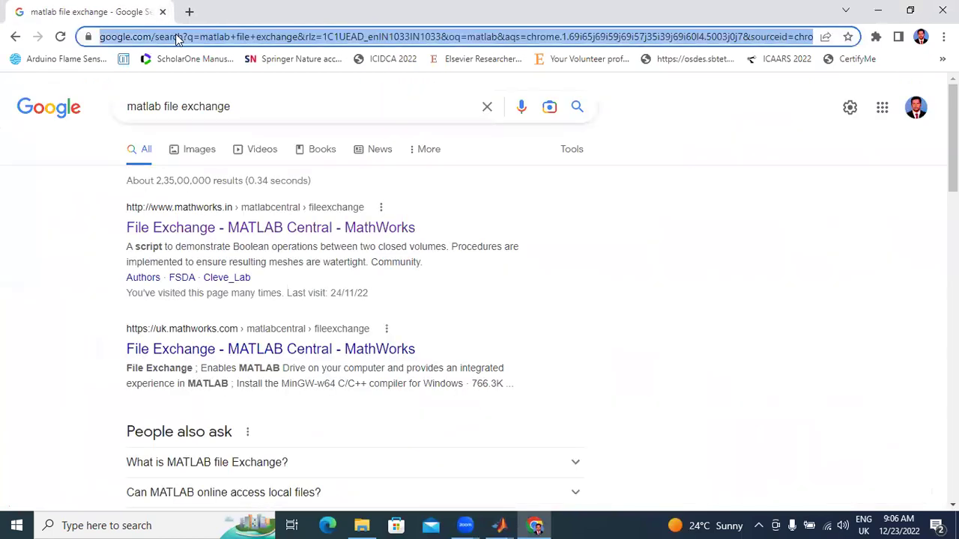
{"action": "type", "text": "file ex"}
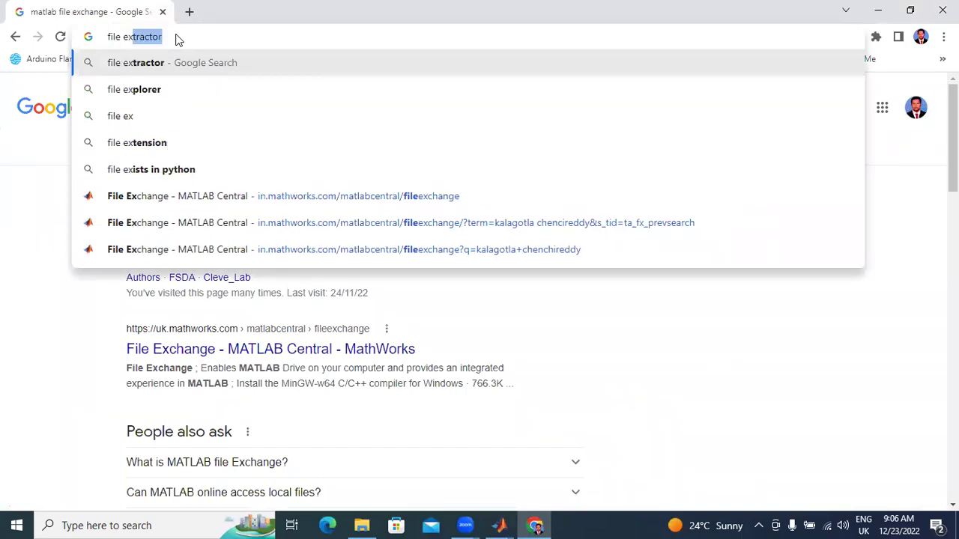
{"action": "type", "text": "ch"}
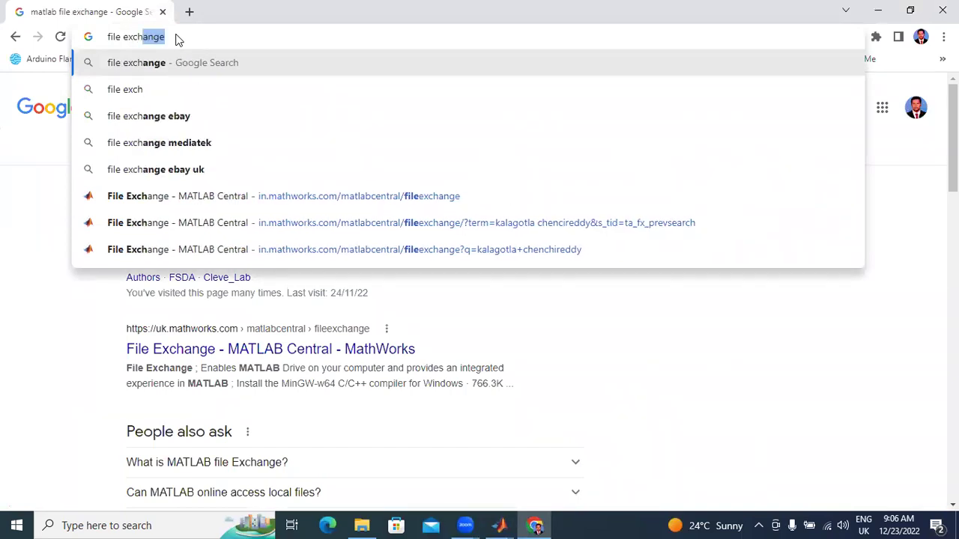
{"action": "type", "text": "nage"}
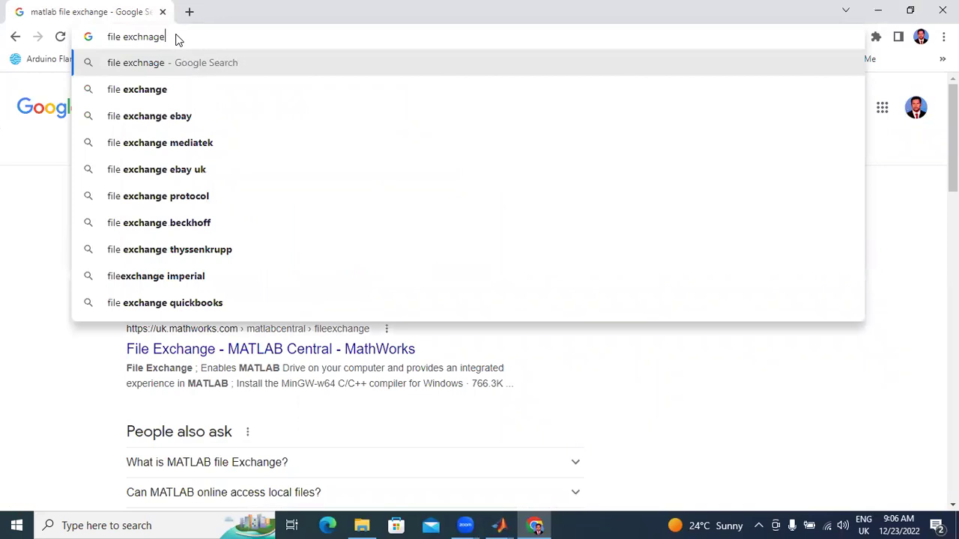
{"action": "key", "text": "Return"}
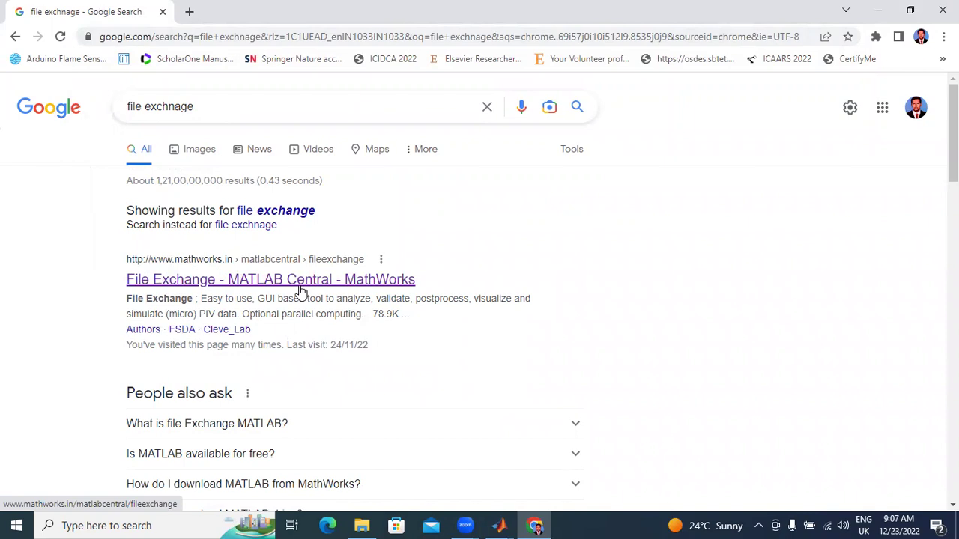
{"action": "left_click", "coordinate": [300, 292]}
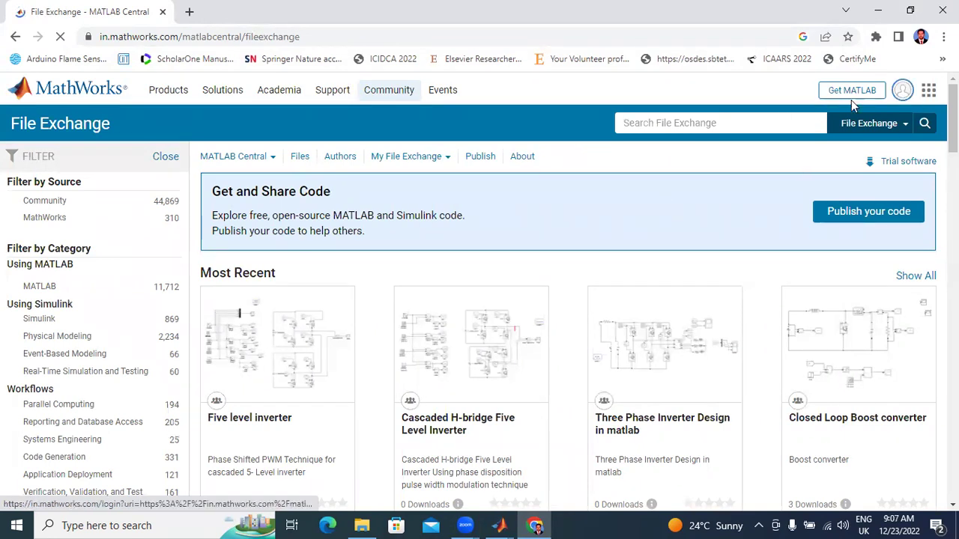
Step: Start signing in, view the new-account registration form, then return to sign-in
{"action": "left_click", "coordinate": [902, 91]}
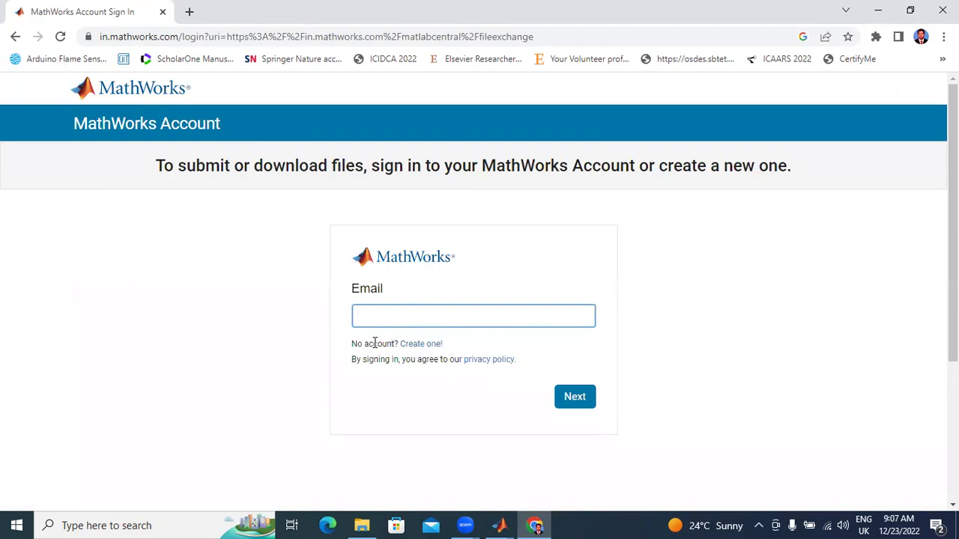
{"action": "left_click", "coordinate": [431, 350]}
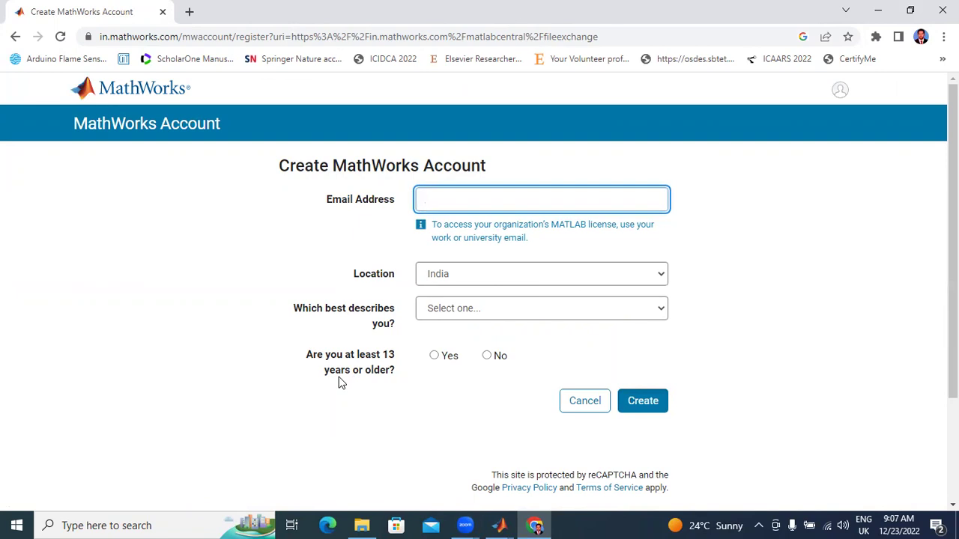
{"action": "scroll", "coordinate": [514, 382], "scroll_direction": "down", "scroll_amount": 3}
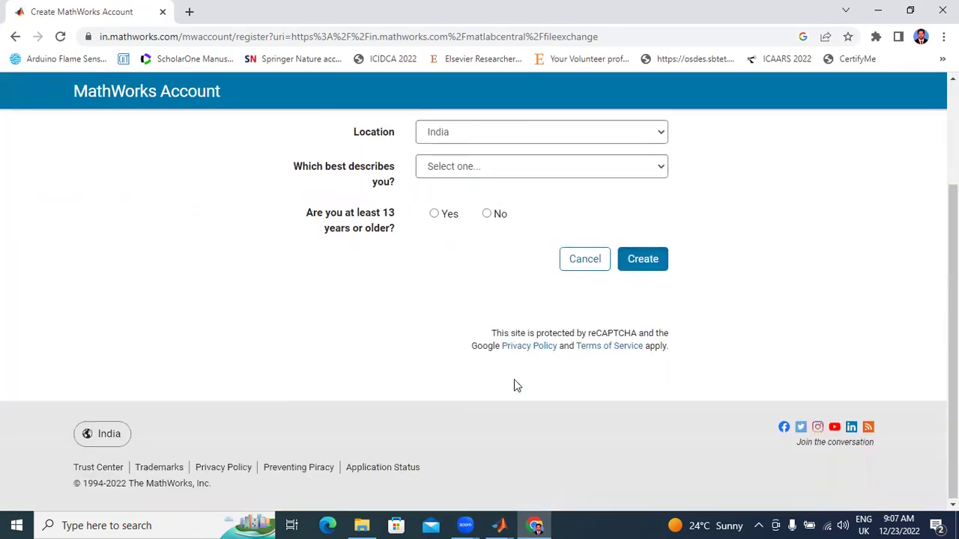
{"action": "scroll", "coordinate": [133, 155], "scroll_direction": "up", "scroll_amount": 3}
{"action": "left_click", "coordinate": [15, 36]}
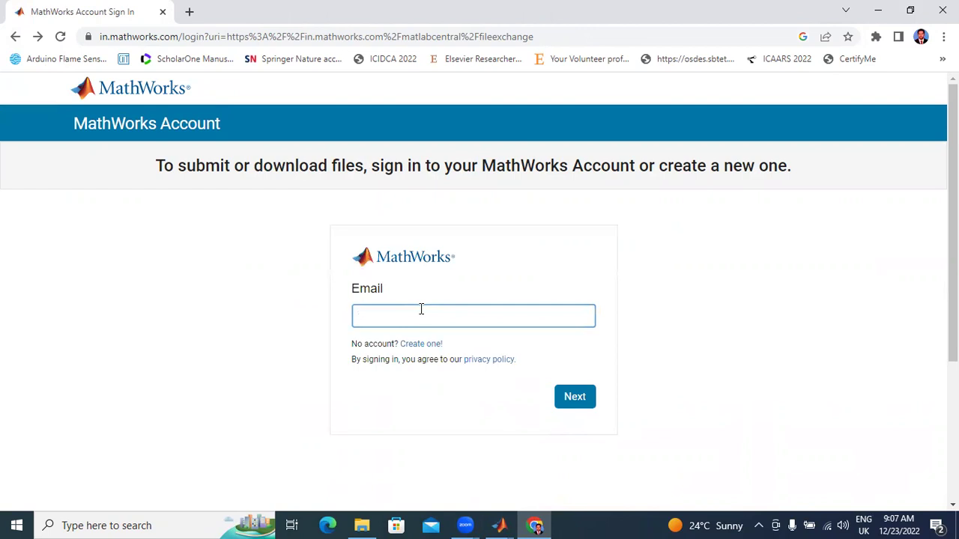
Step: Sign in with the account e-mail address and password
{"action": "left_click", "coordinate": [577, 397]}
{"action": "type", "text": "••••••••"}
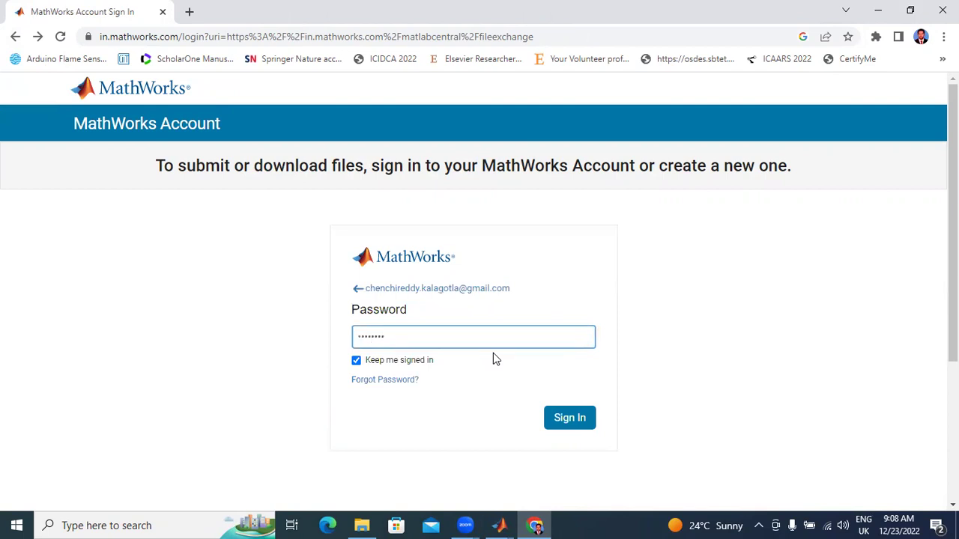
{"action": "left_click", "coordinate": [556, 416]}
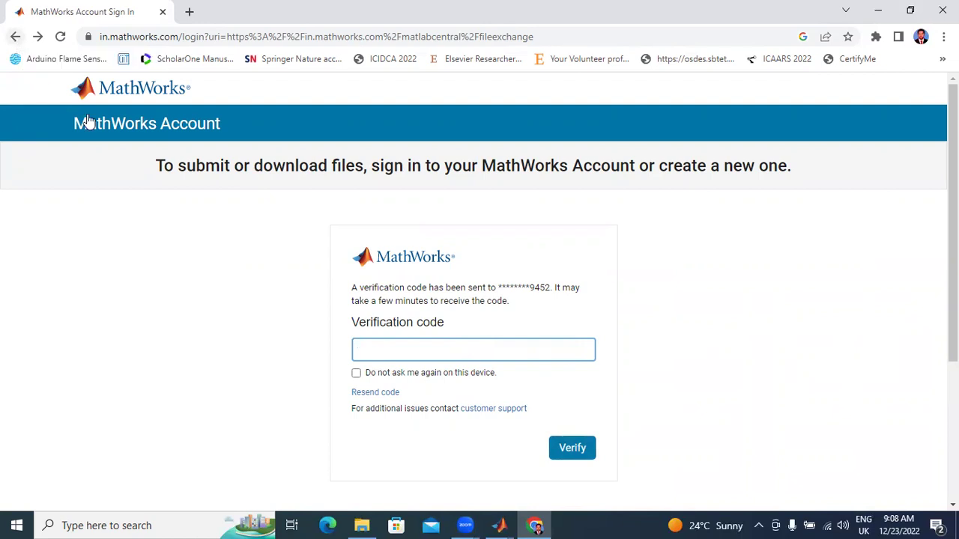
Step: Resend the verification code and submit the received code
{"action": "left_click", "coordinate": [388, 397]}
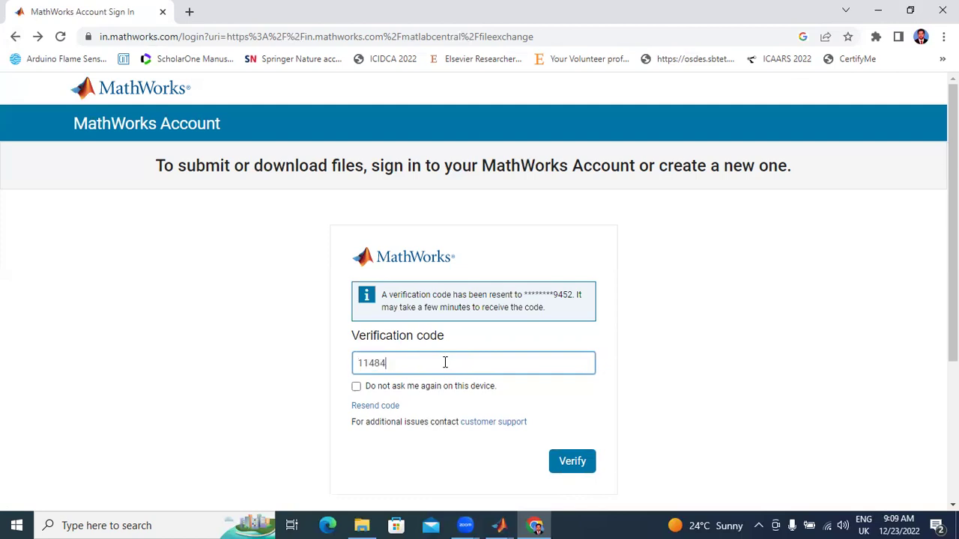
{"action": "left_click", "coordinate": [577, 461]}
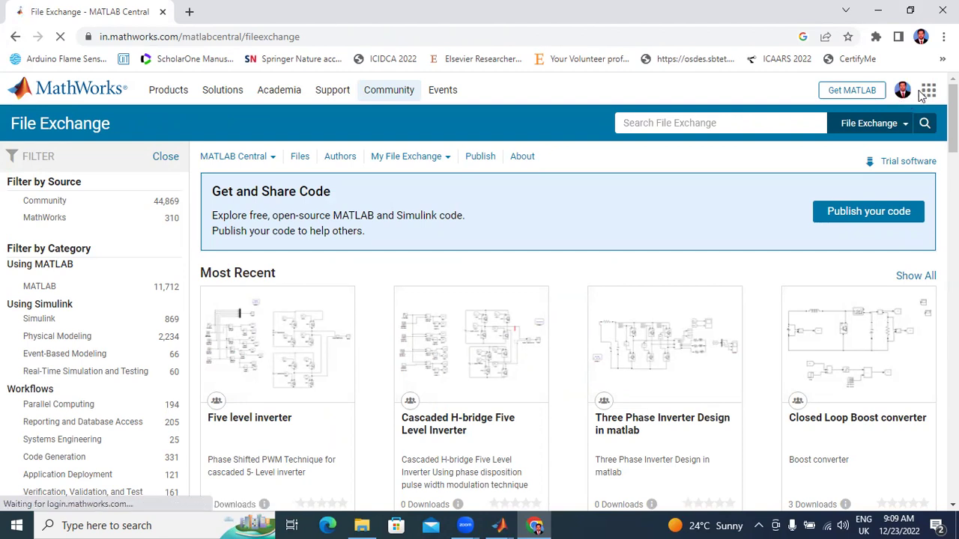
Step: Open My Community Profile from the account menu and review the Dashboard
{"action": "left_click", "coordinate": [928, 91]}
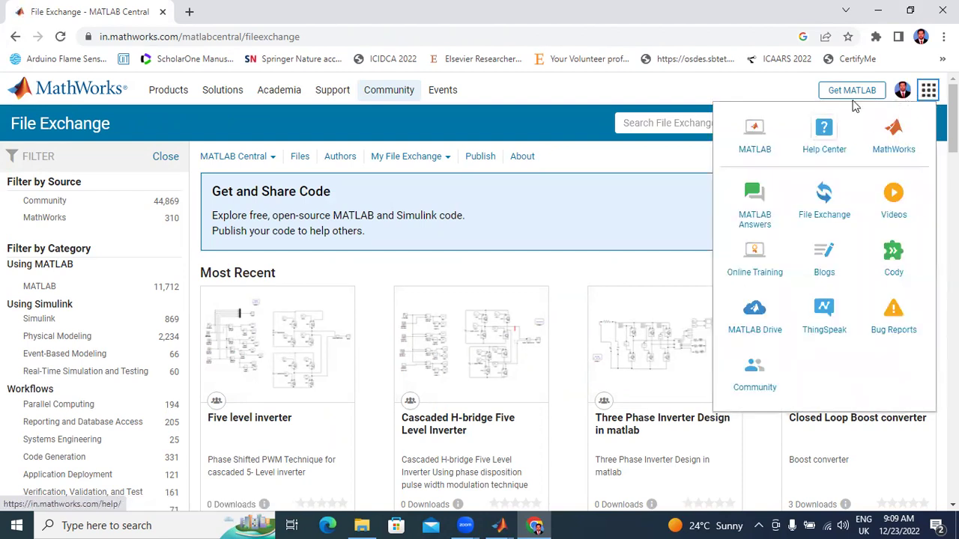
{"action": "left_click", "coordinate": [902, 91]}
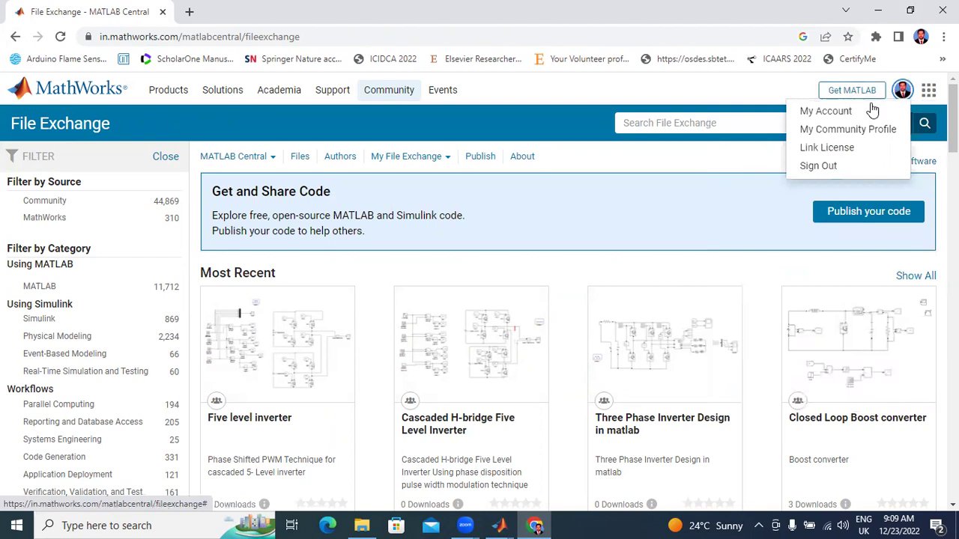
{"action": "left_click", "coordinate": [835, 133]}
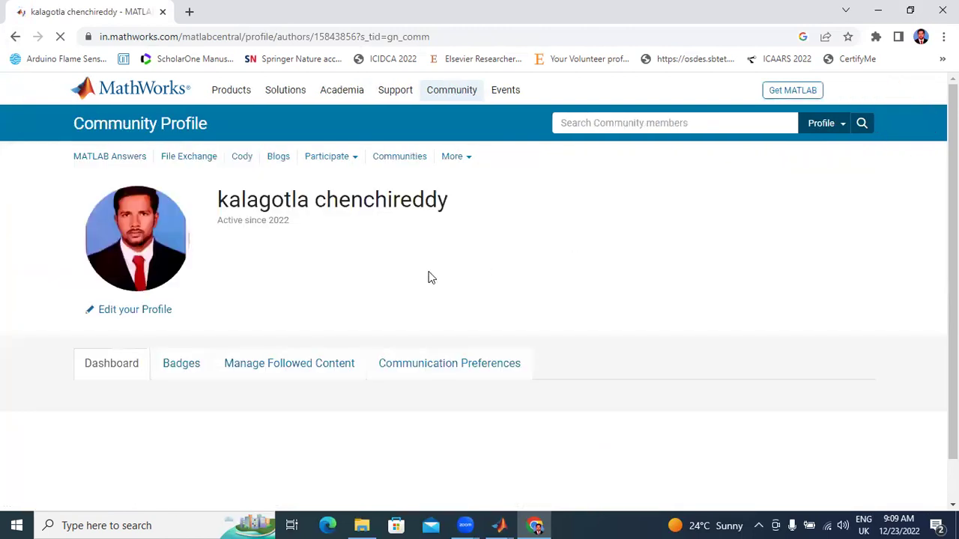
{"action": "scroll", "coordinate": [420, 273], "scroll_direction": "down", "scroll_amount": 1}
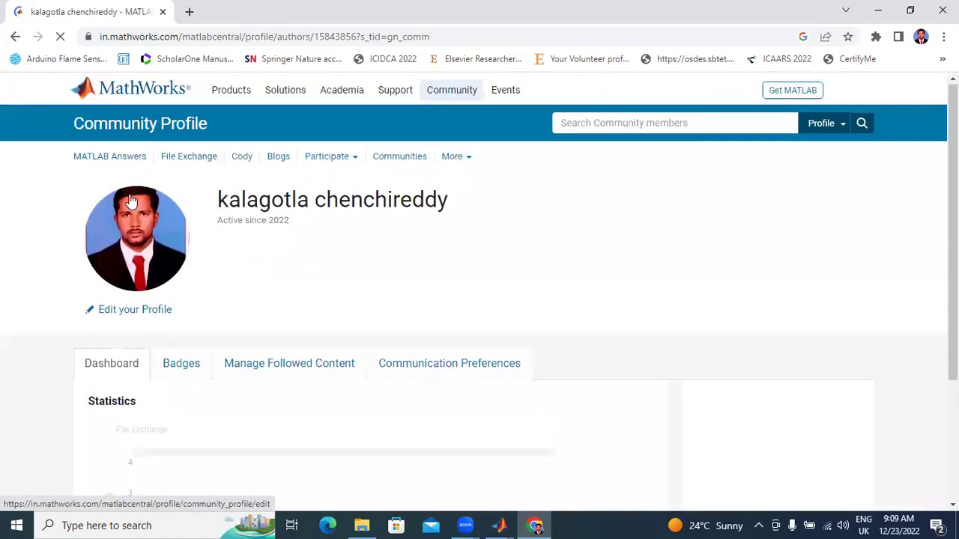
{"action": "scroll", "coordinate": [191, 277], "scroll_direction": "down", "scroll_amount": 2}
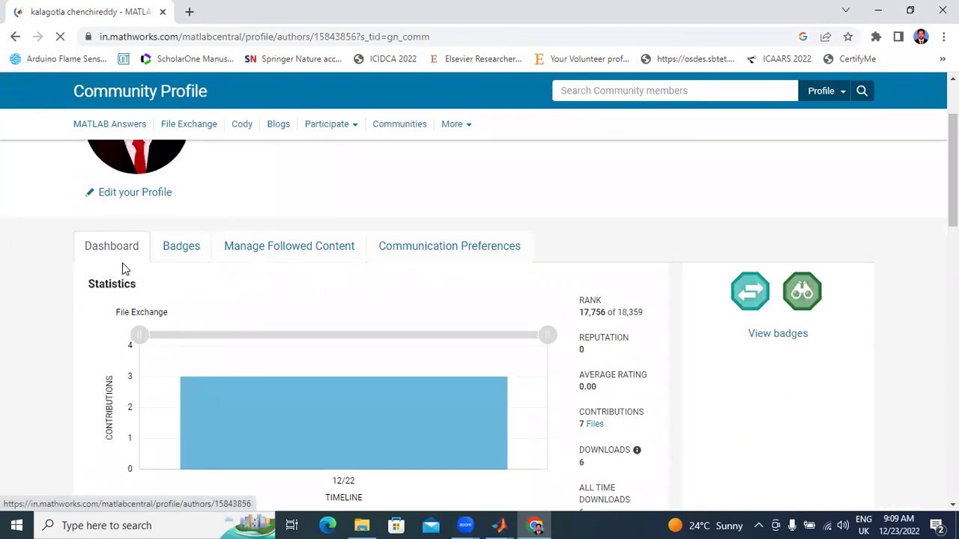
{"action": "scroll", "coordinate": [225, 284], "scroll_direction": "down", "scroll_amount": 3}
{"action": "scroll", "coordinate": [172, 281], "scroll_direction": "up", "scroll_amount": 2}
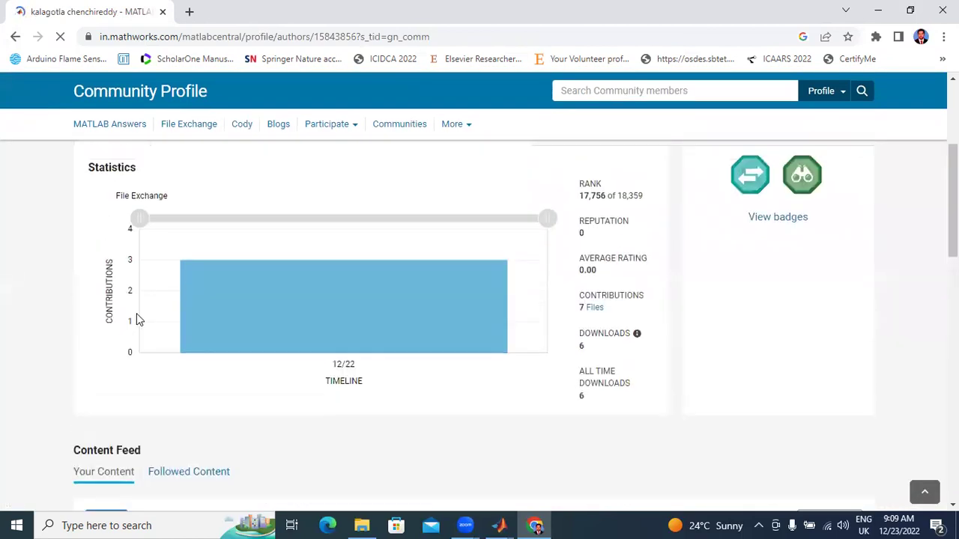
Step: List the 7 contributed files on the profile
{"action": "left_click", "coordinate": [595, 313]}
{"action": "scroll", "coordinate": [554, 232], "scroll_direction": "up", "scroll_amount": 3}
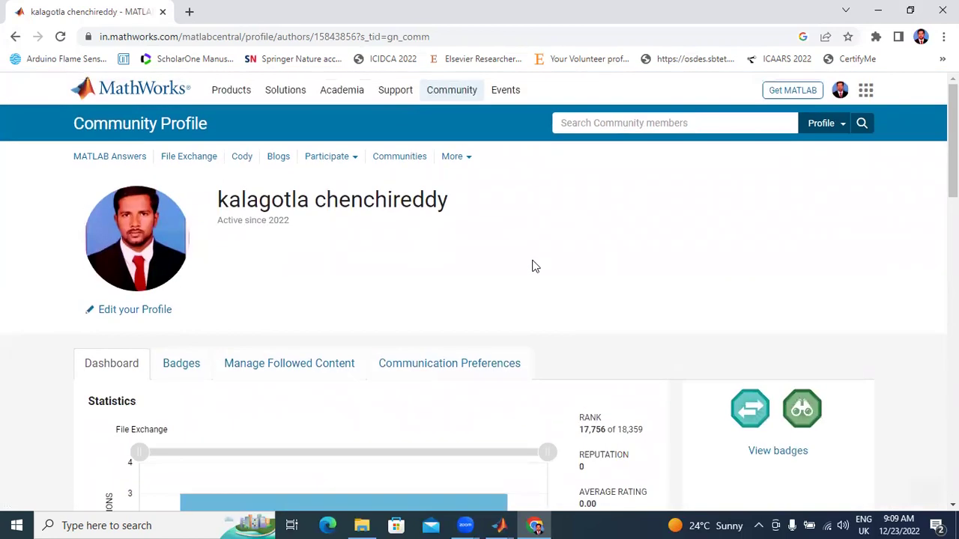
{"action": "scroll", "coordinate": [303, 370], "scroll_direction": "down", "scroll_amount": 6}
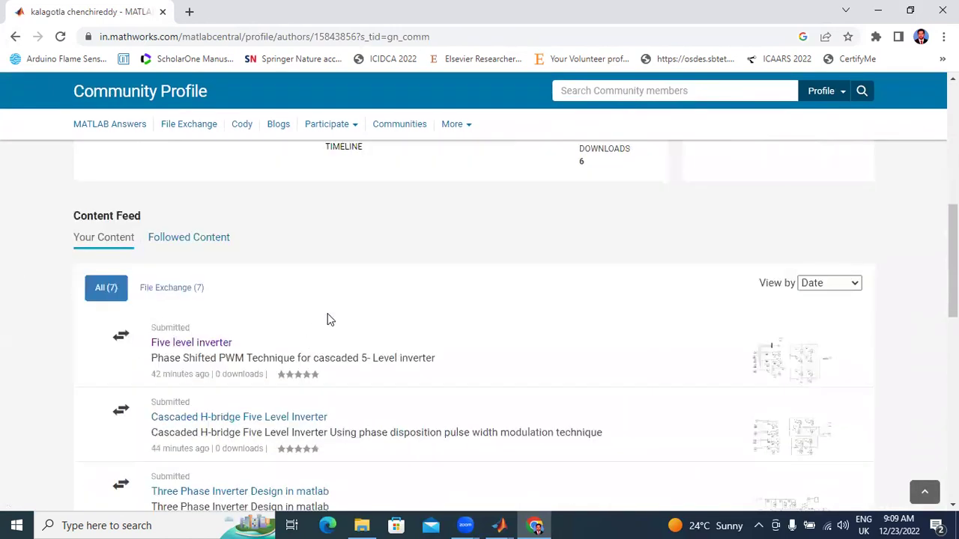
{"action": "scroll", "coordinate": [324, 316], "scroll_direction": "down", "scroll_amount": 2}
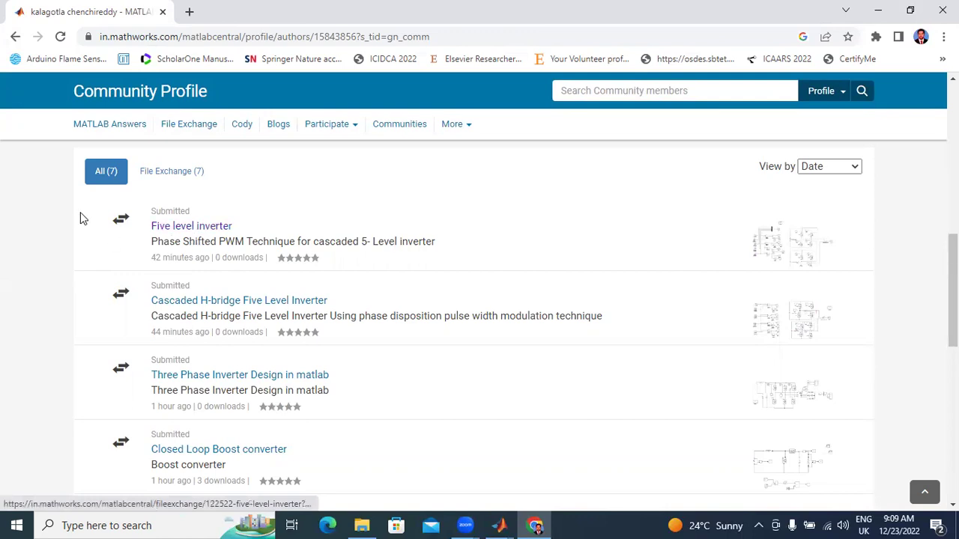
{"action": "scroll", "coordinate": [238, 322], "scroll_direction": "down", "scroll_amount": 4}
{"action": "scroll", "coordinate": [279, 367], "scroll_direction": "up", "scroll_amount": 15}
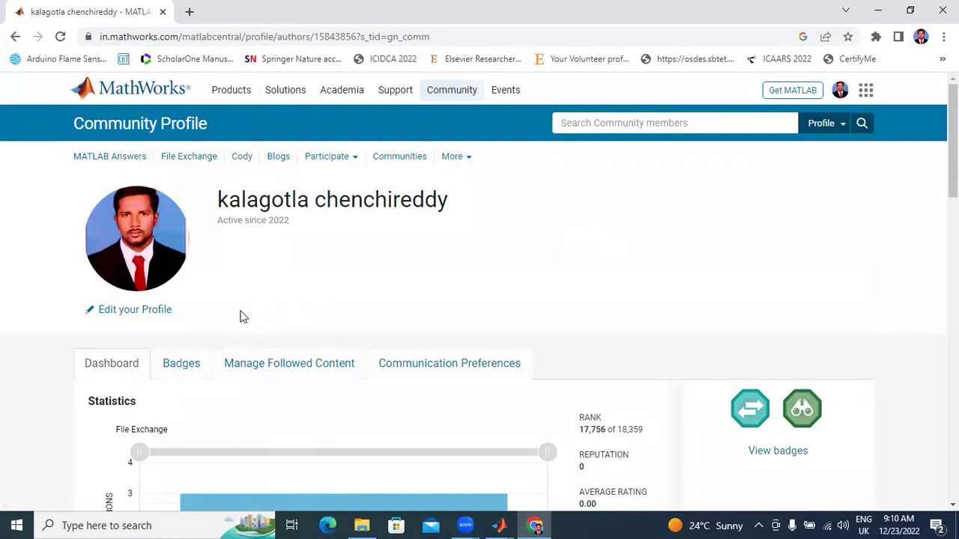
Step: View the Badges tab, then the Manage Followed Content list
{"action": "left_click", "coordinate": [183, 367]}
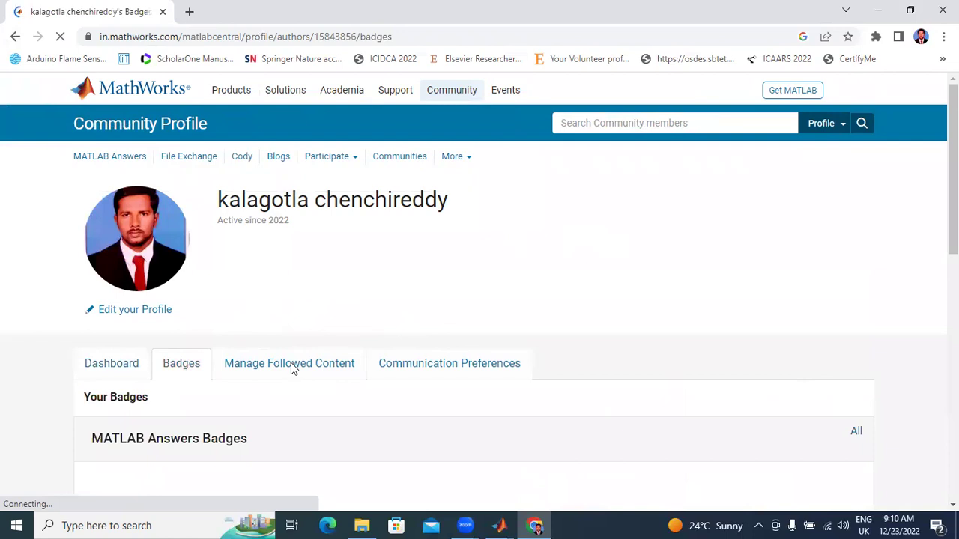
{"action": "left_click", "coordinate": [337, 367]}
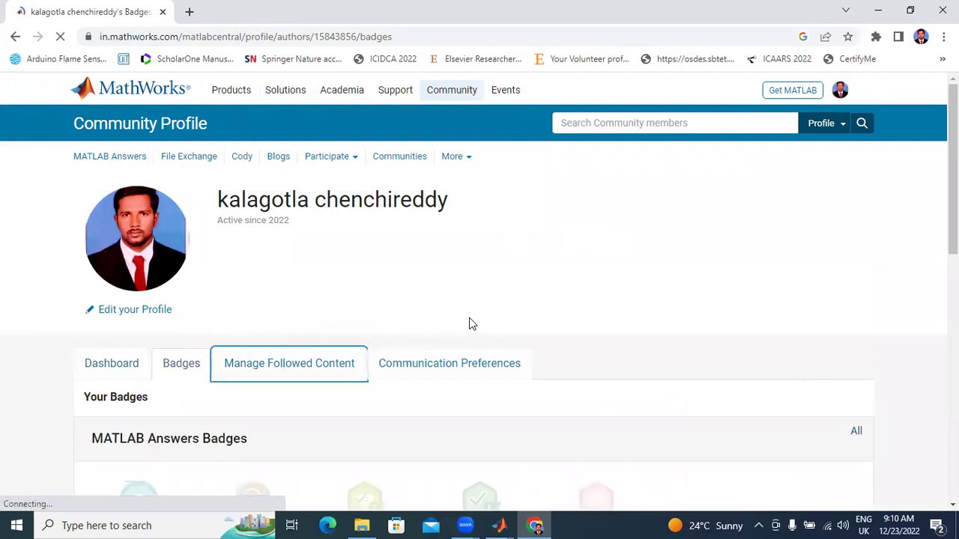
{"action": "scroll", "coordinate": [469, 319], "scroll_direction": "down", "scroll_amount": 3}
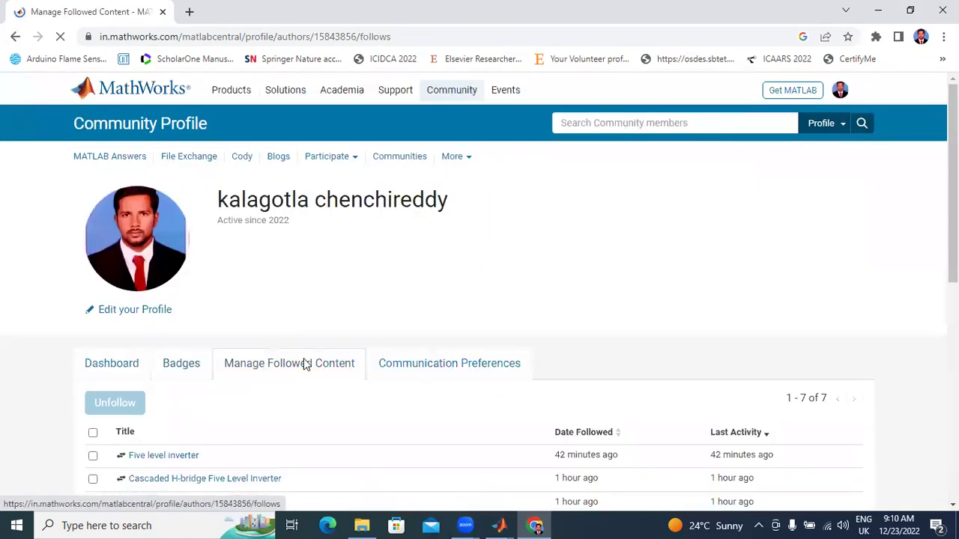
{"action": "scroll", "coordinate": [125, 357], "scroll_direction": "down", "scroll_amount": 2}
{"action": "scroll", "coordinate": [188, 338], "scroll_direction": "down", "scroll_amount": 2}
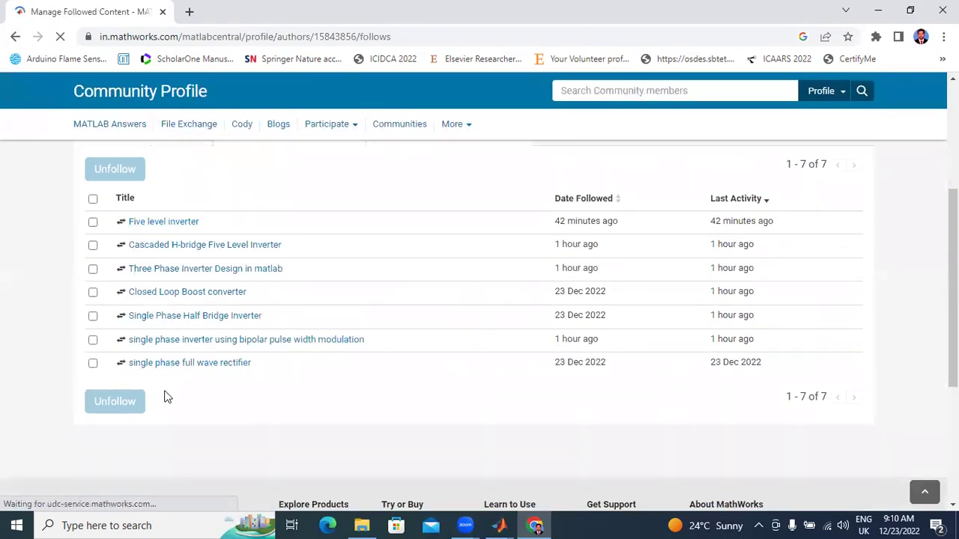
{"action": "scroll", "coordinate": [393, 321], "scroll_direction": "up", "scroll_amount": 4}
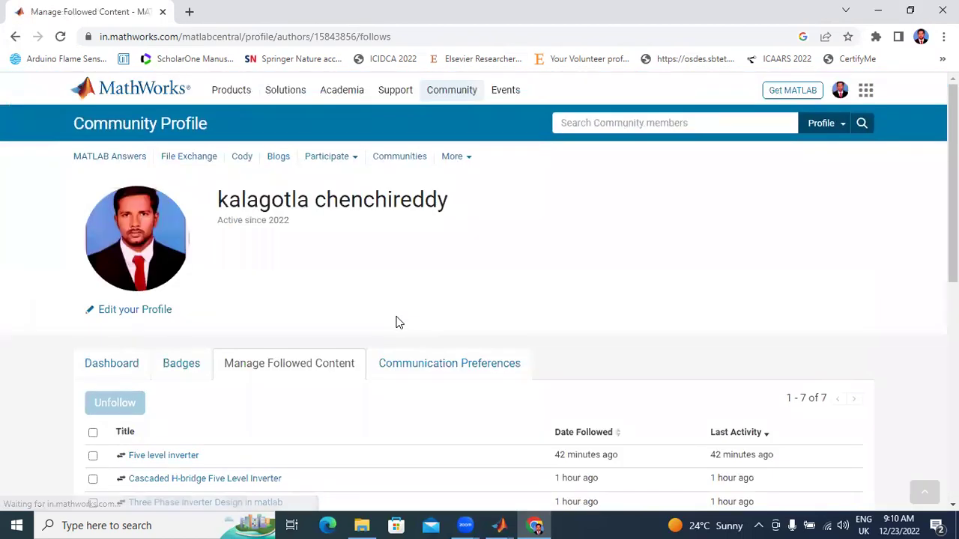
Step: Go to File Exchange through the MathWorks apps panel
{"action": "left_click", "coordinate": [866, 90]}
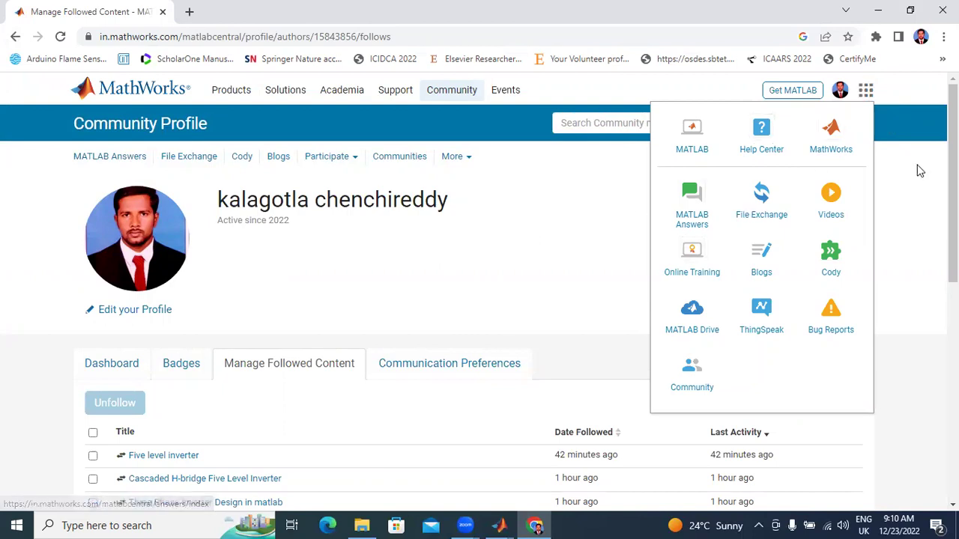
{"action": "left_click", "coordinate": [867, 96]}
{"action": "left_click", "coordinate": [866, 92]}
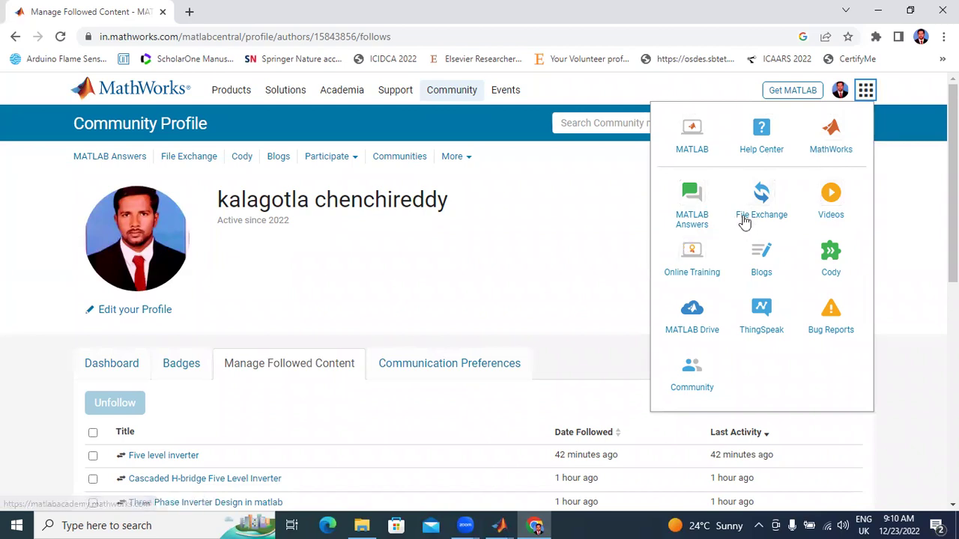
{"action": "left_click", "coordinate": [761, 203]}
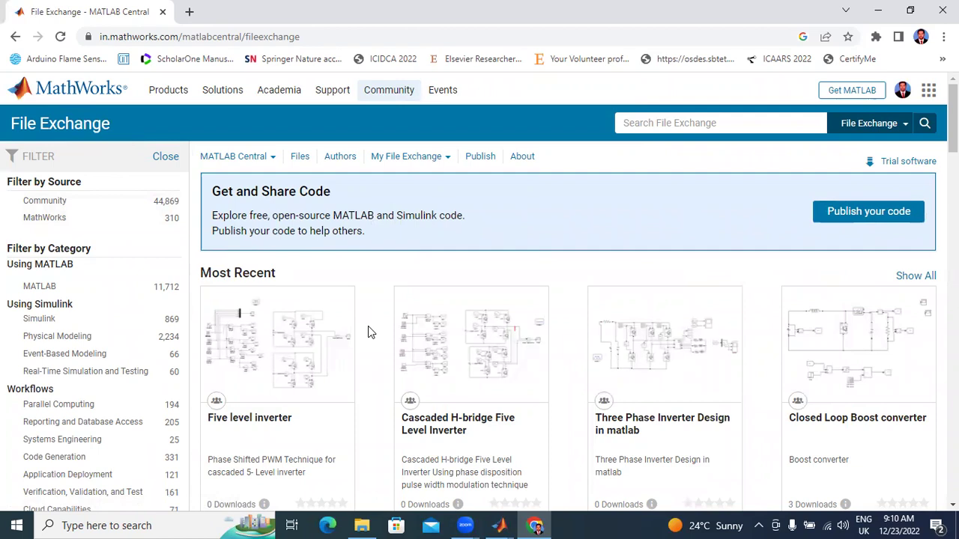
{"action": "scroll", "coordinate": [390, 328], "scroll_direction": "down", "scroll_amount": 2}
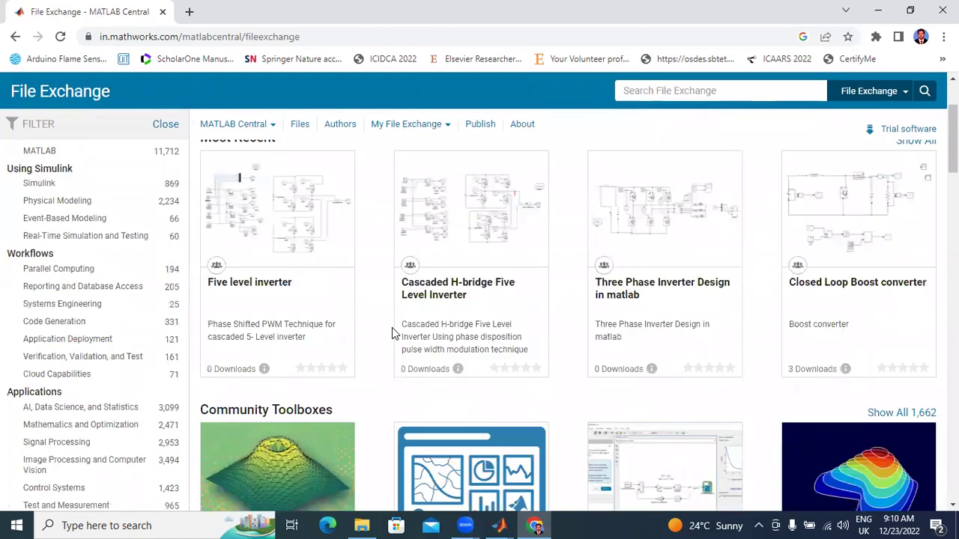
{"action": "scroll", "coordinate": [390, 332], "scroll_direction": "down", "scroll_amount": 6}
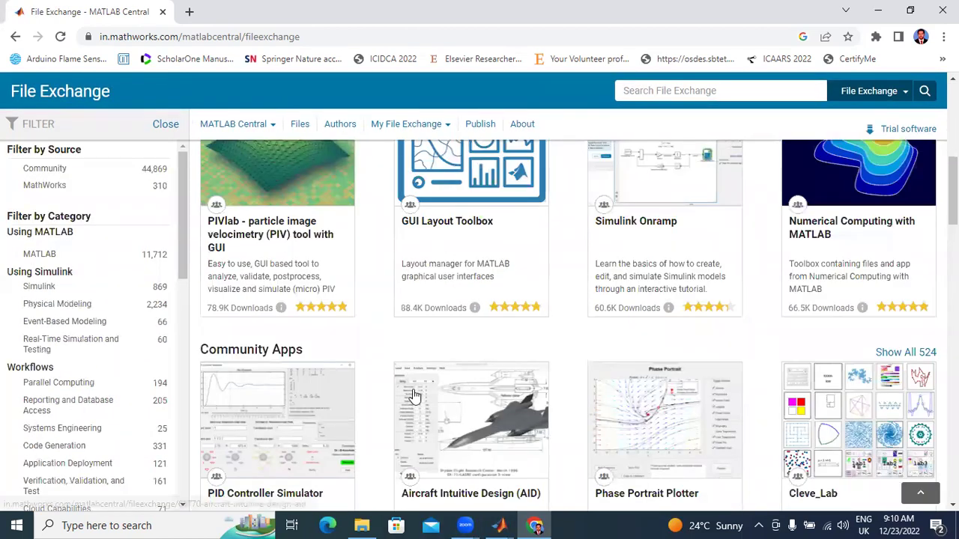
{"action": "scroll", "coordinate": [413, 395], "scroll_direction": "down", "scroll_amount": 4}
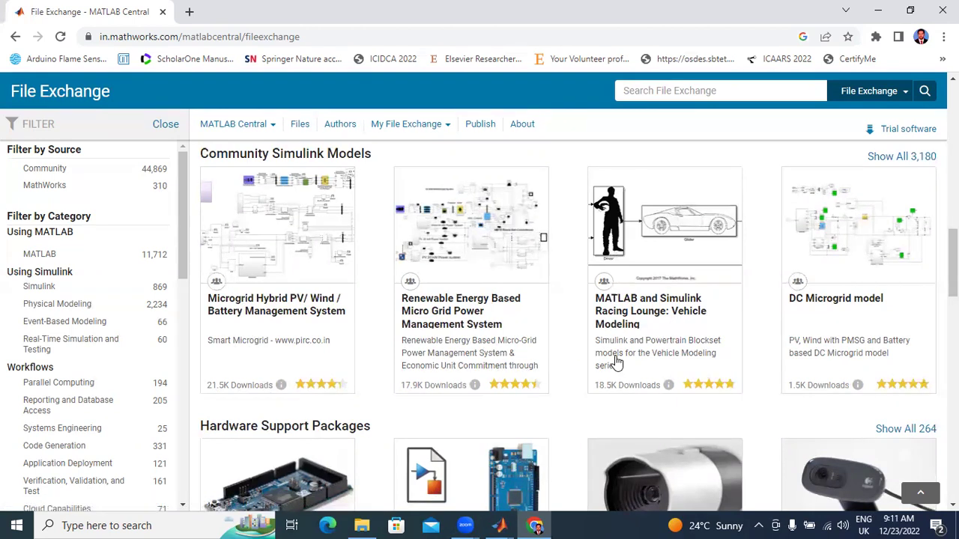
{"action": "scroll", "coordinate": [359, 331], "scroll_direction": "down", "scroll_amount": 3}
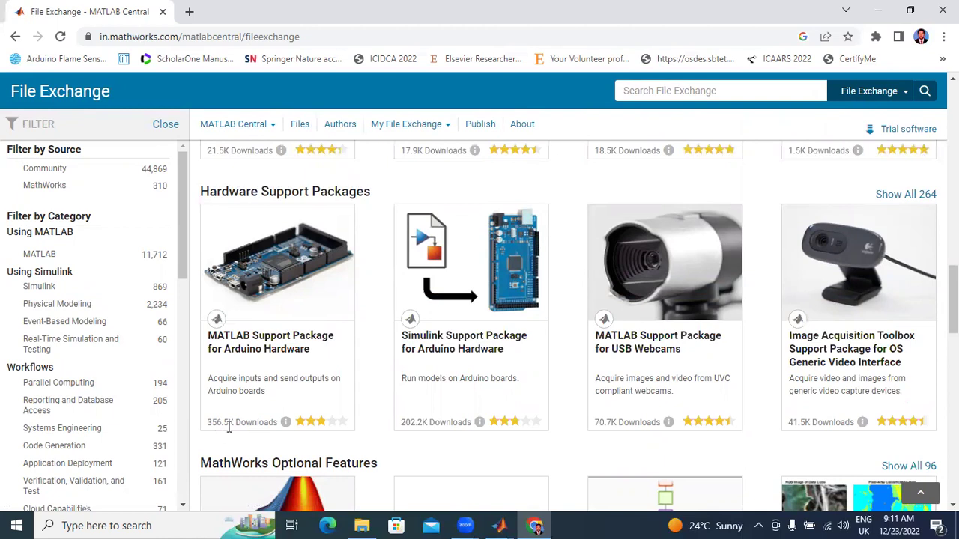
{"action": "scroll", "coordinate": [402, 378], "scroll_direction": "up", "scroll_amount": 8}
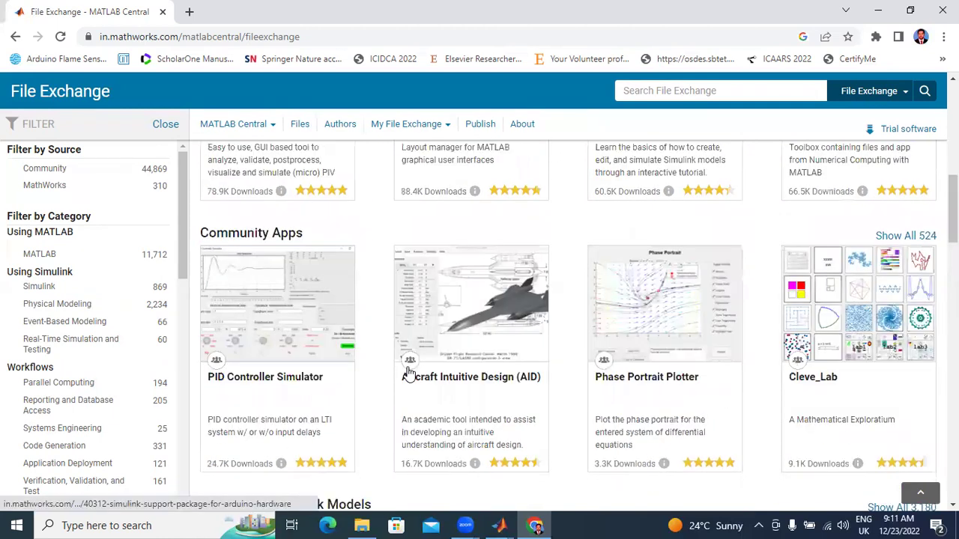
{"action": "scroll", "coordinate": [408, 372], "scroll_direction": "up", "scroll_amount": 8}
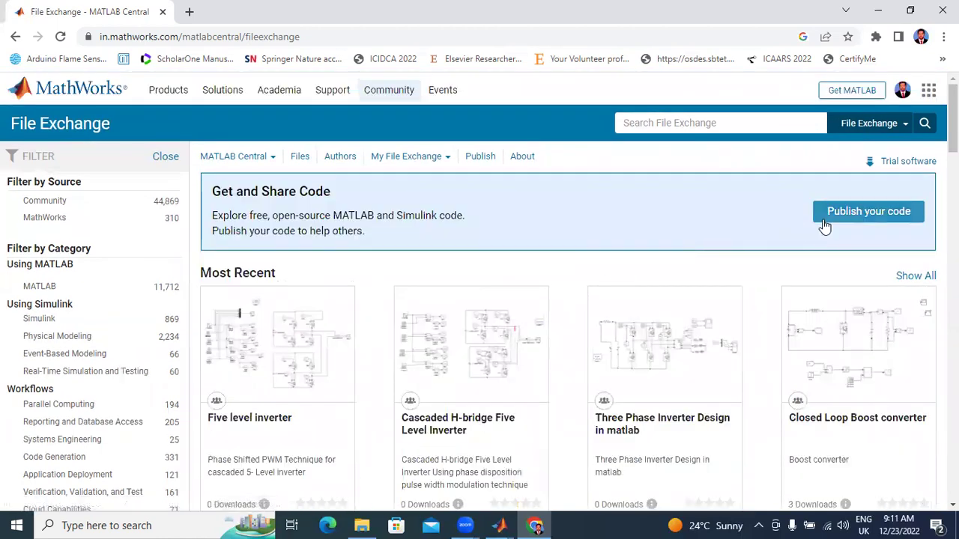
Step: Publish a new submission by uploading inverter.slx from Downloads
{"action": "left_click", "coordinate": [846, 214]}
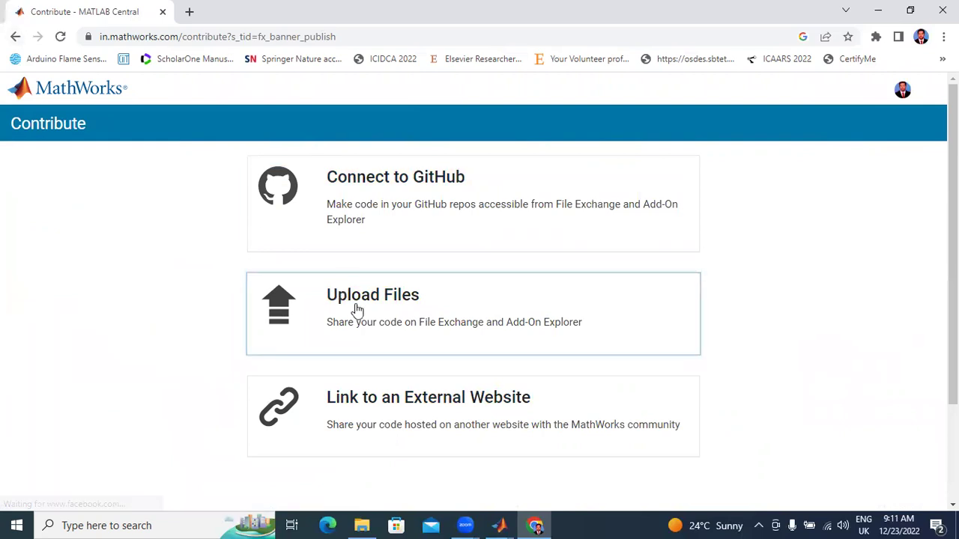
{"action": "left_click", "coordinate": [450, 326]}
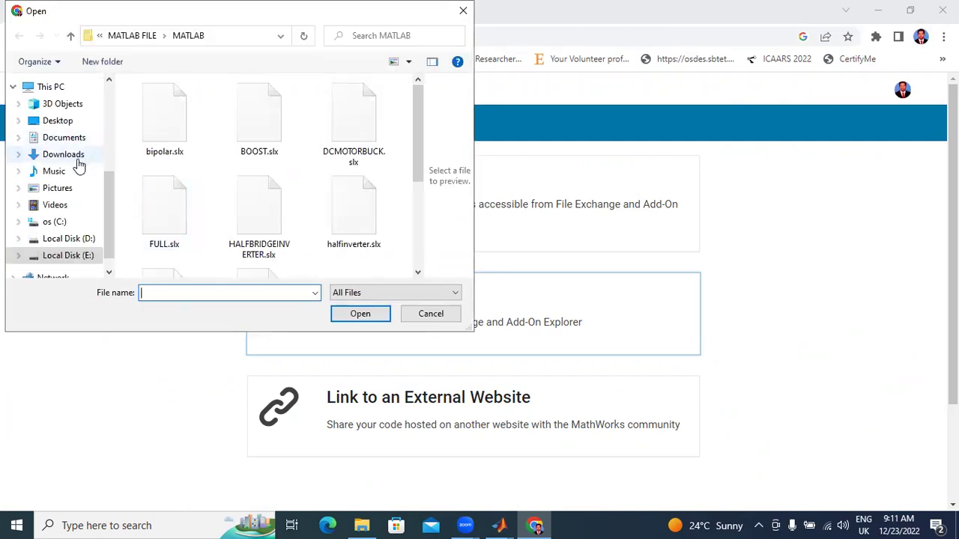
{"action": "left_click", "coordinate": [79, 157]}
{"action": "left_click", "coordinate": [167, 126]}
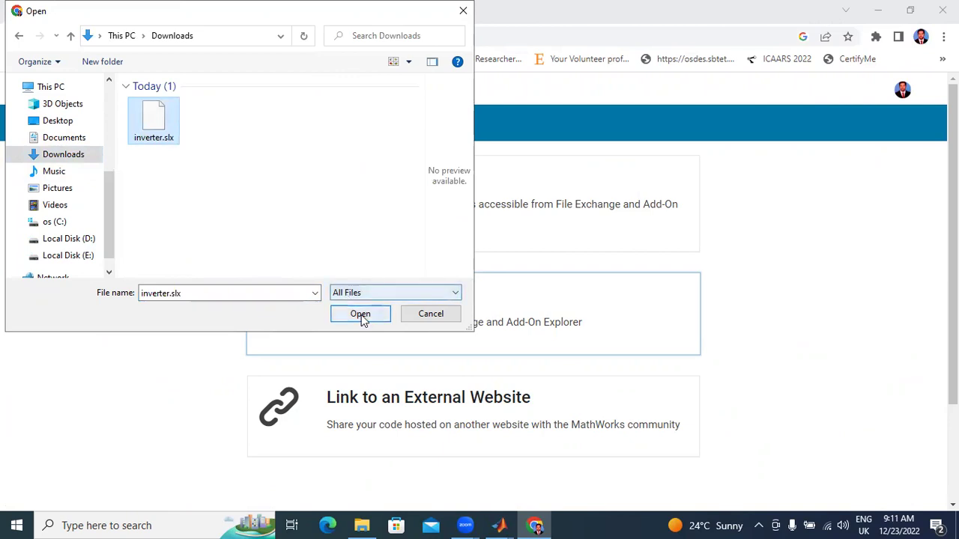
{"action": "left_click", "coordinate": [360, 315]}
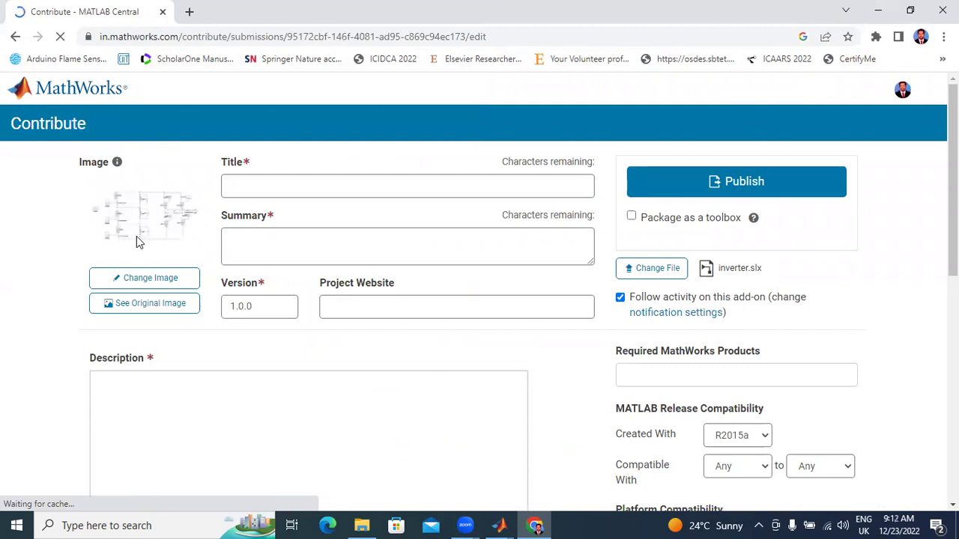
Step: Enter '15 LEVEL INVERTER' as the title and the summary
{"action": "left_click", "coordinate": [250, 193]}
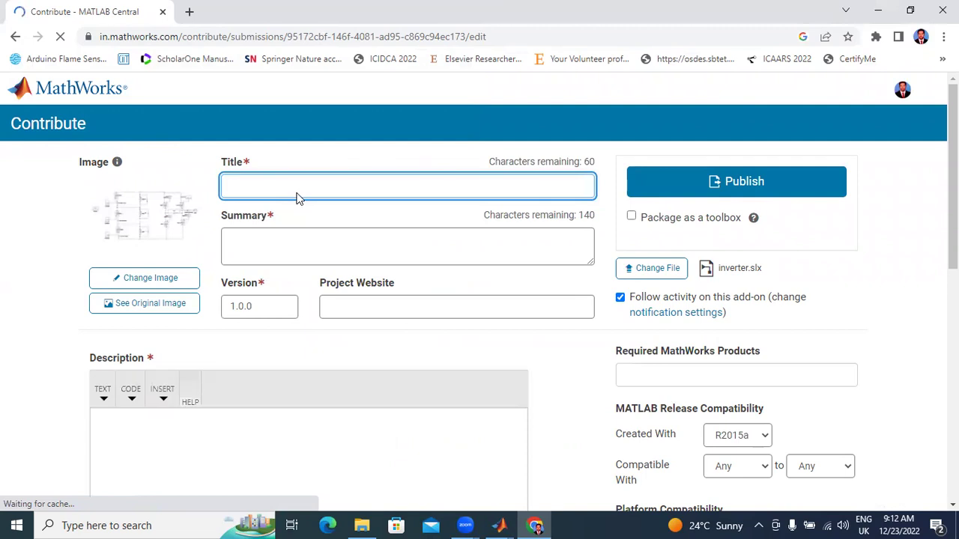
{"action": "type", "text": "15 LEVEL INVERTER"}
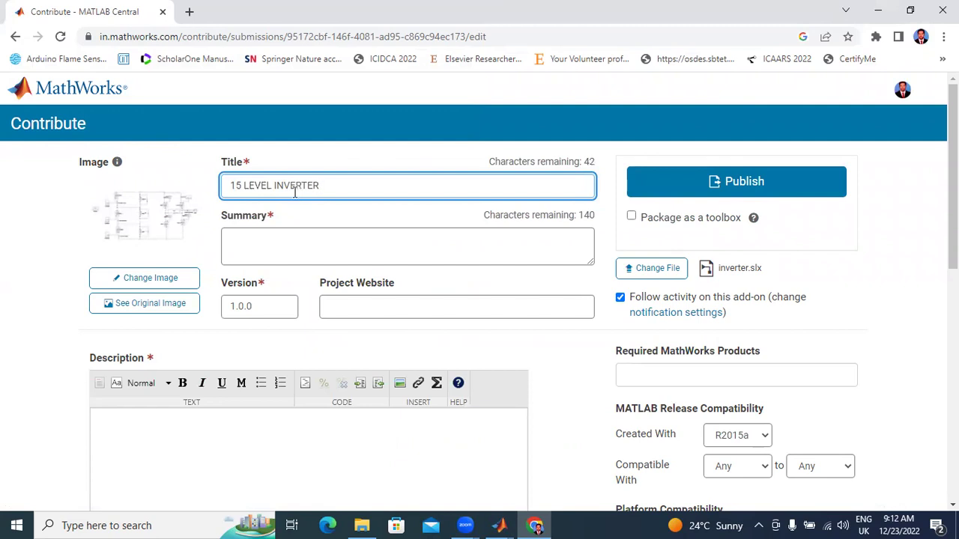
{"action": "left_click", "coordinate": [281, 243]}
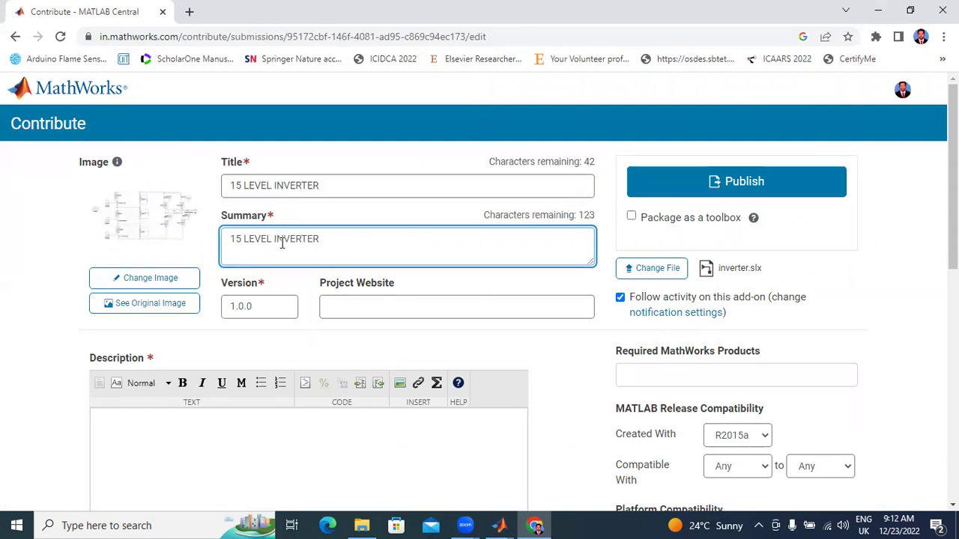
Step: Add the author's name as the first tag on the submission
{"action": "scroll", "coordinate": [280, 247], "scroll_direction": "down", "scroll_amount": 2}
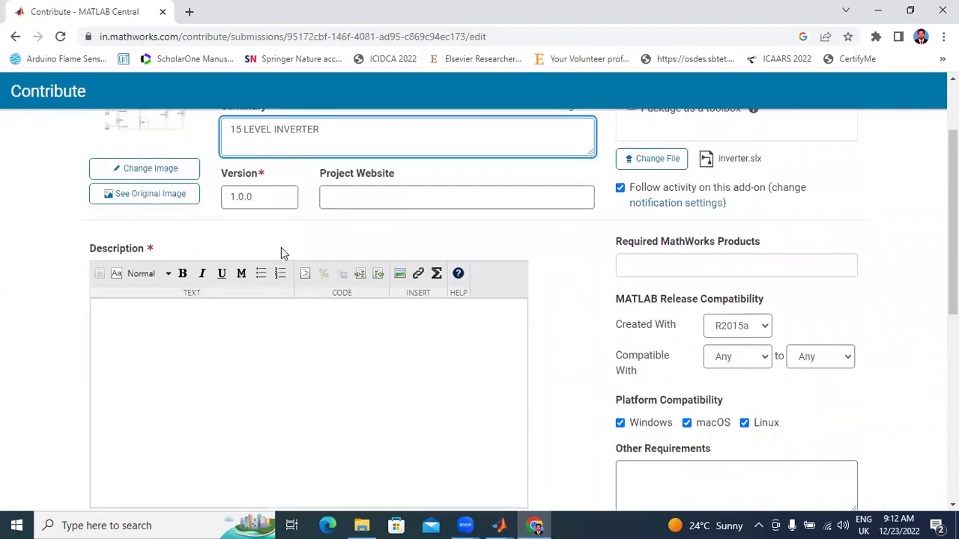
{"action": "scroll", "coordinate": [281, 248], "scroll_direction": "up", "scroll_amount": 2}
{"action": "left_click", "coordinate": [254, 442]}
{"action": "scroll", "coordinate": [254, 432], "scroll_direction": "down", "scroll_amount": 5}
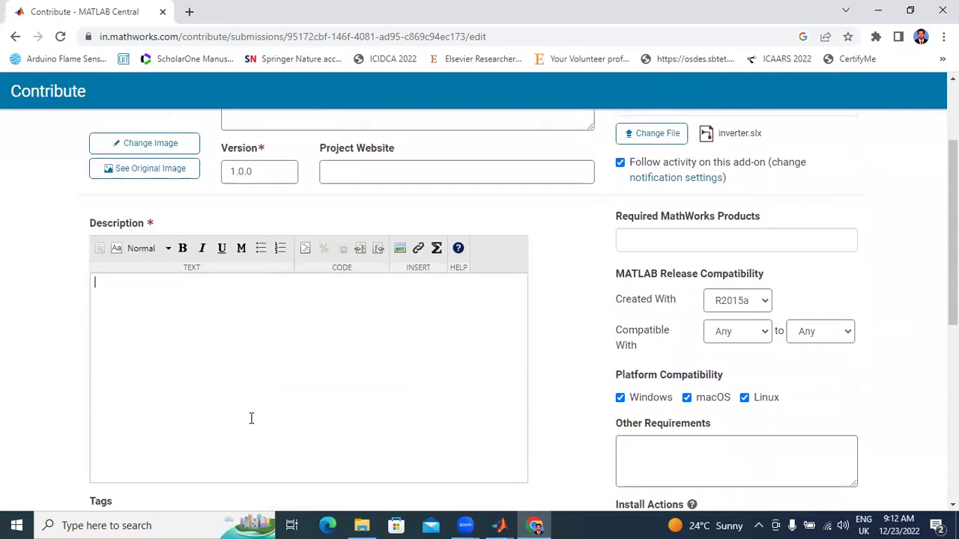
{"action": "scroll", "coordinate": [242, 404], "scroll_direction": "down", "scroll_amount": 2}
{"action": "left_click", "coordinate": [212, 182]}
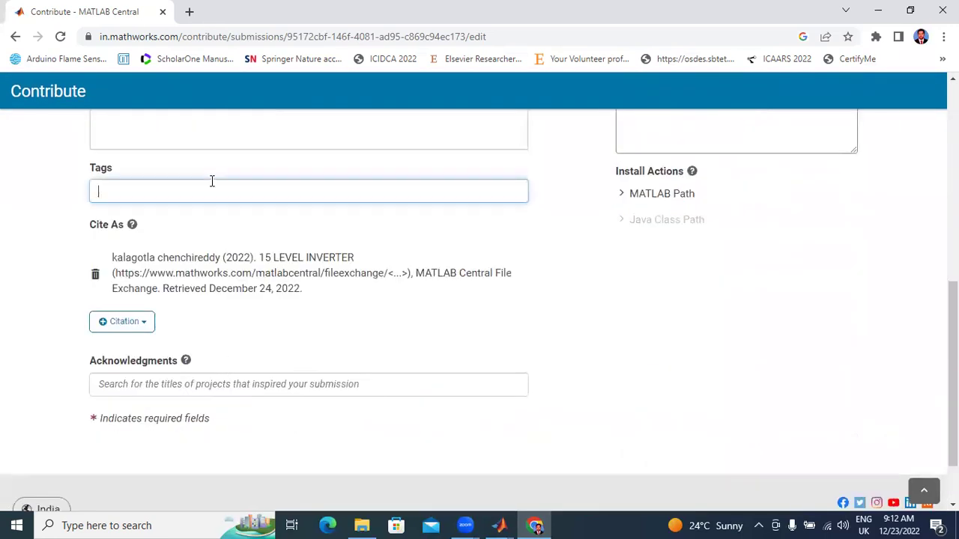
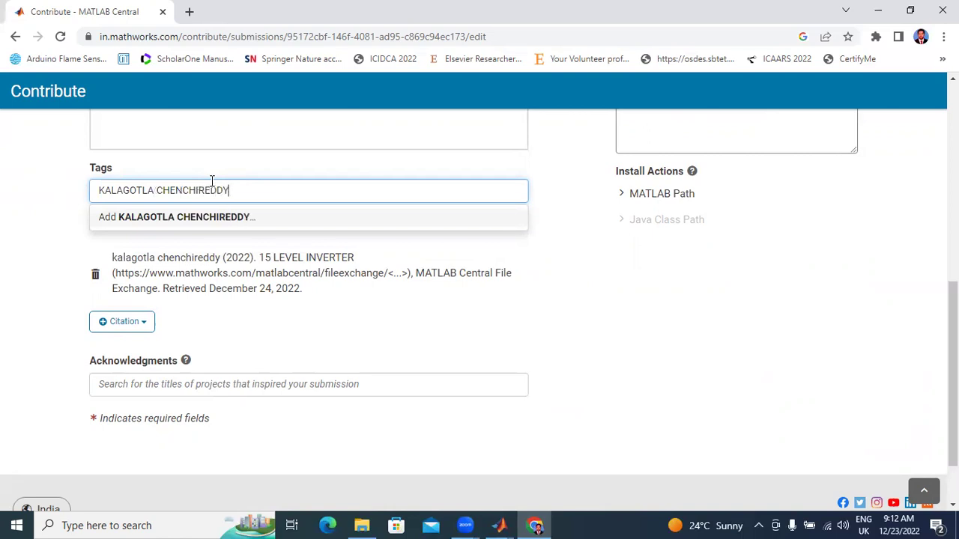
{"action": "key", "text": "Return"}
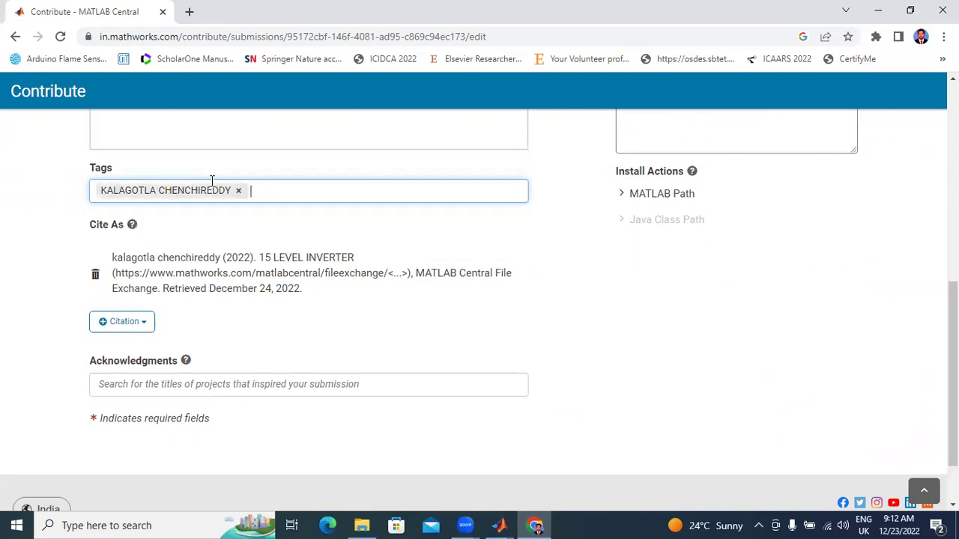
Step: Add the tags 15 LEVEL INVERTER, MULTILEVEL INVERTER and the suggested inverter tag
{"action": "type", "text": "15 LEVEL INVERTER"}
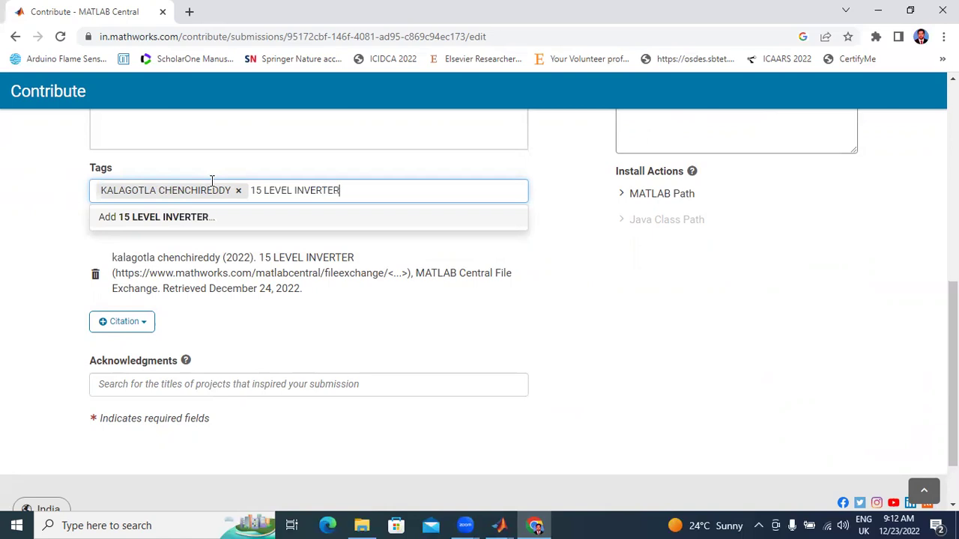
{"action": "key", "text": "Return"}
{"action": "type", "text": "MU"}
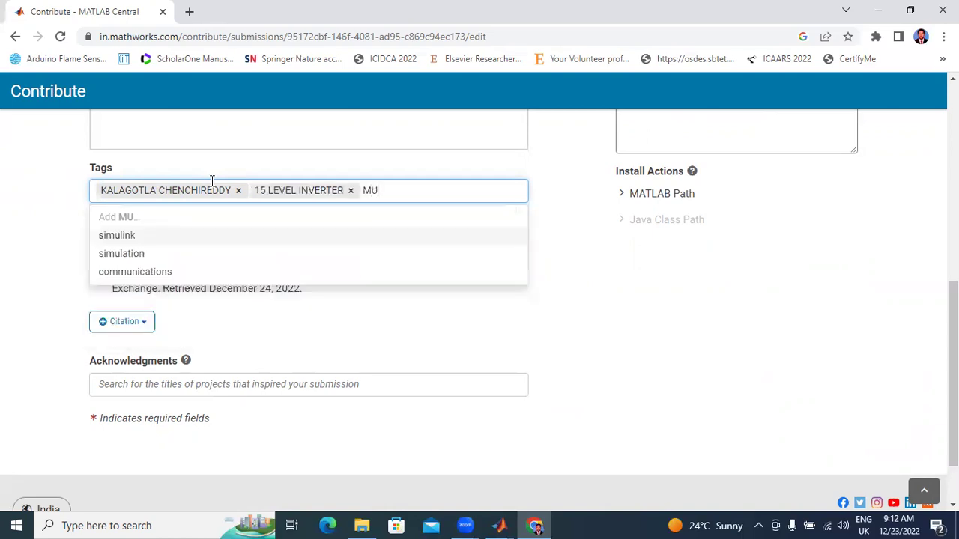
{"action": "type", "text": "LTILE"}
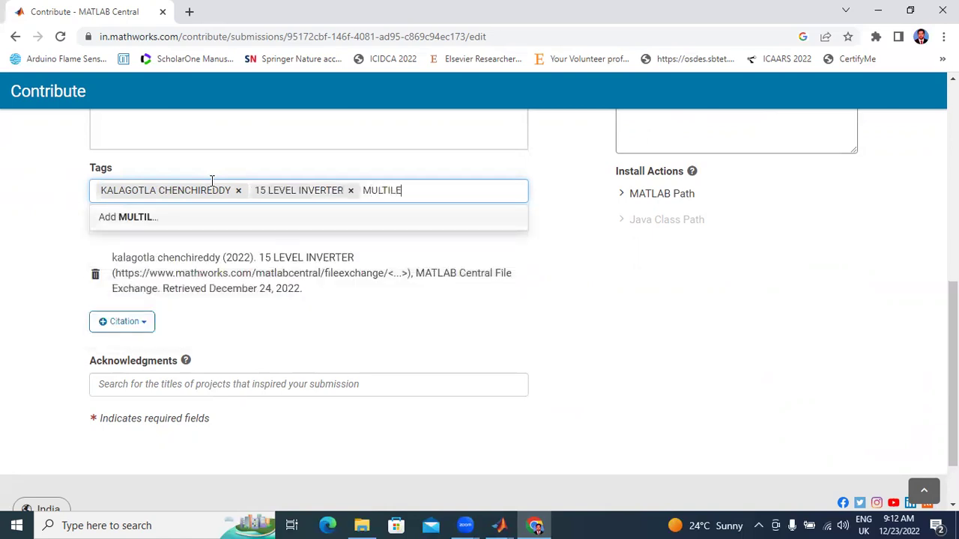
{"action": "type", "text": "VEL INVERTER"}
{"action": "key", "text": "Return"}
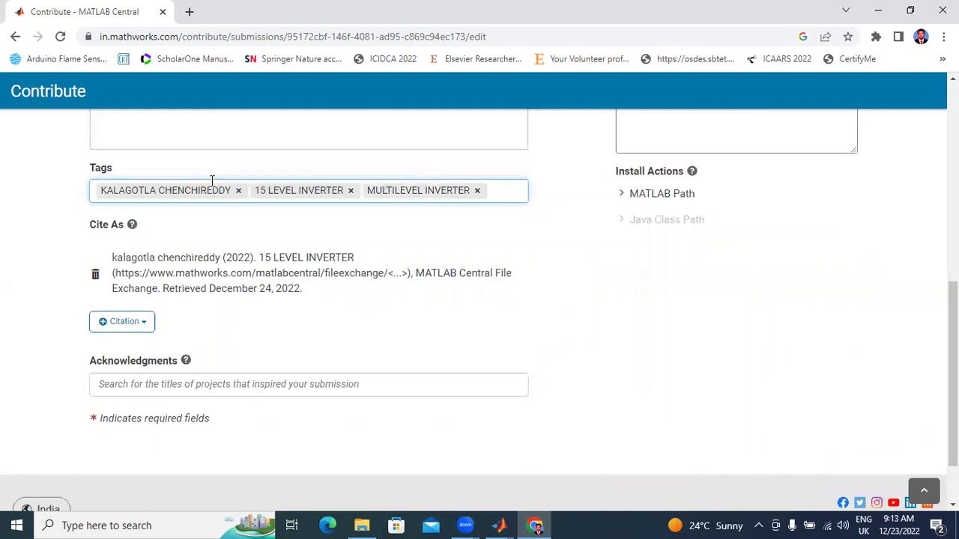
{"action": "type", "text": "INVERTER"}
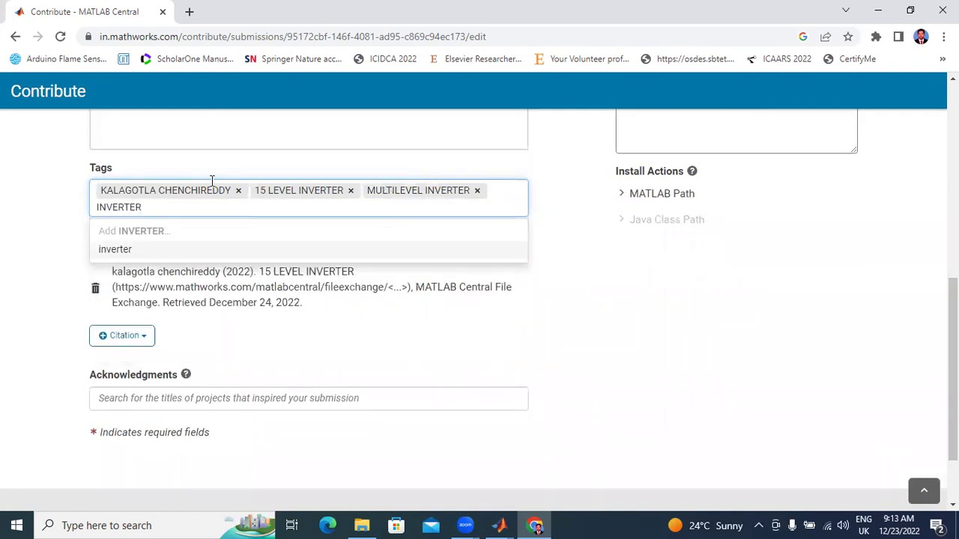
{"action": "key", "text": "Return"}
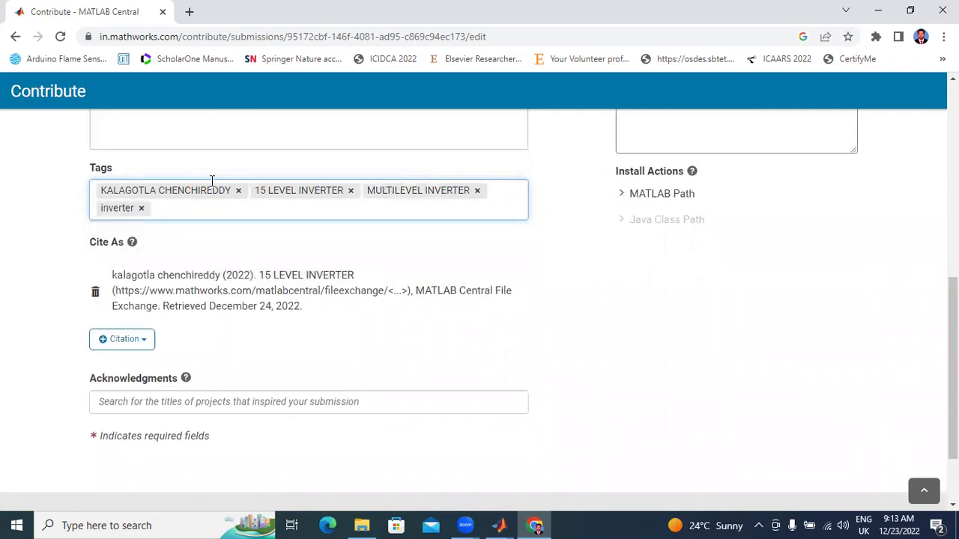
Step: Copy the summary '15 LEVEL INVERTER' and paste it into the Description
{"action": "scroll", "coordinate": [305, 294], "scroll_direction": "up", "scroll_amount": 5}
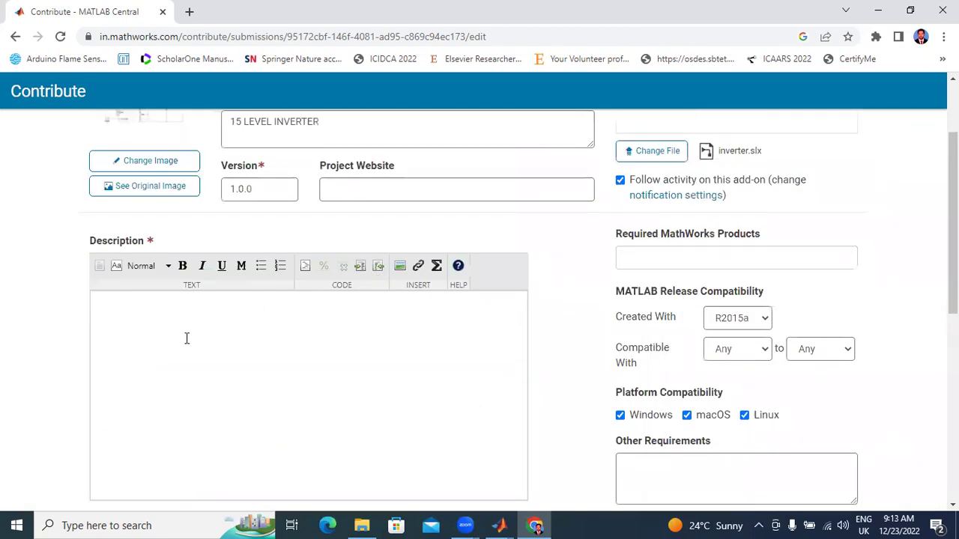
{"action": "scroll", "coordinate": [188, 316], "scroll_direction": "up", "scroll_amount": 2}
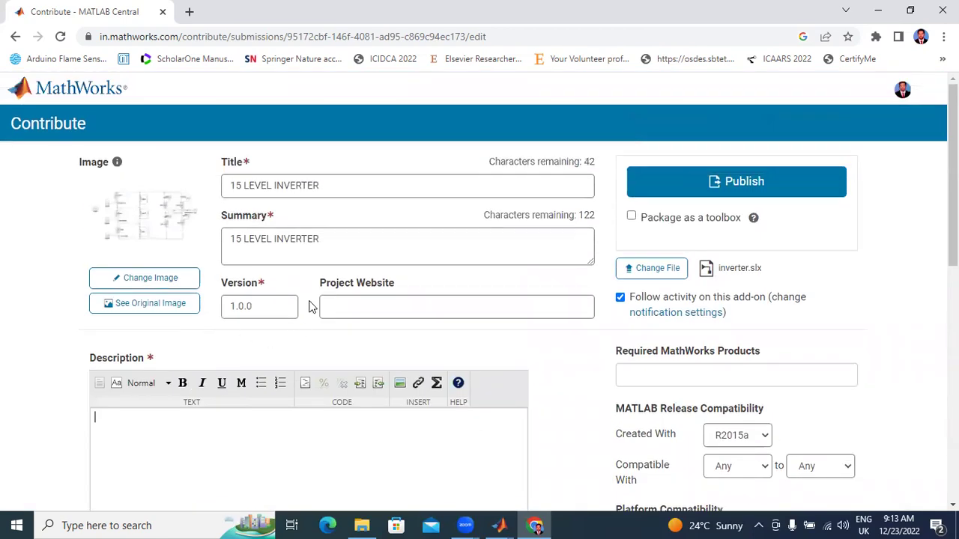
{"action": "left_click_drag", "start_coordinate": [329, 240], "coordinate": [188, 238]}
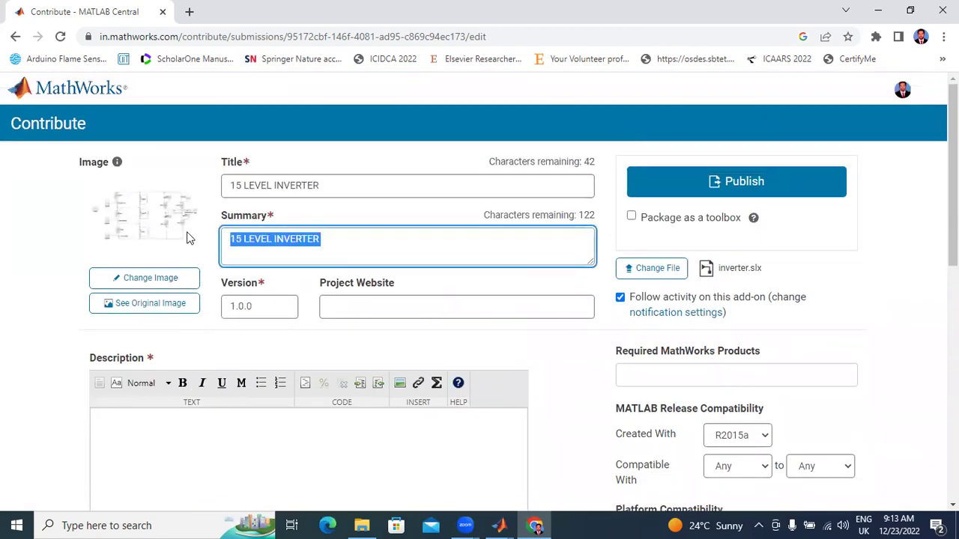
{"action": "right_click", "coordinate": [265, 240]}
{"action": "left_click", "coordinate": [313, 294]}
{"action": "left_click", "coordinate": [229, 431]}
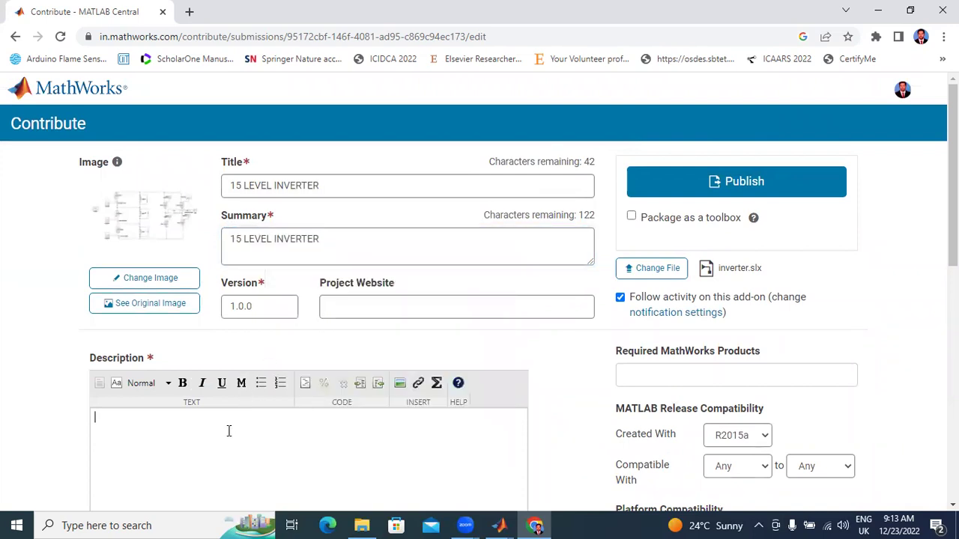
{"action": "key", "text": "ctrl+v"}
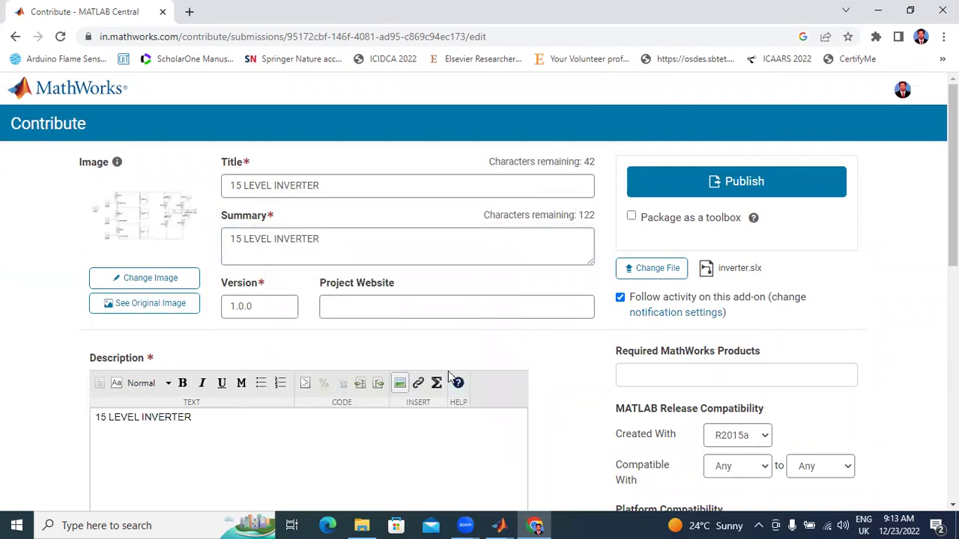
Step: Publish the submission, confirming the licence in the Configure License dialog
{"action": "scroll", "coordinate": [490, 352], "scroll_direction": "down", "scroll_amount": 8}
{"action": "scroll", "coordinate": [491, 352], "scroll_direction": "up", "scroll_amount": 10}
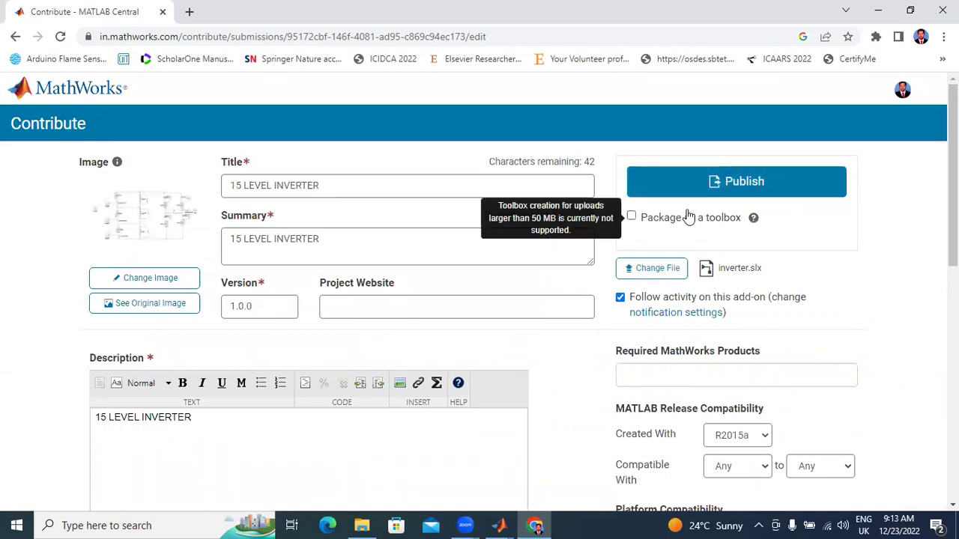
{"action": "left_click", "coordinate": [740, 191]}
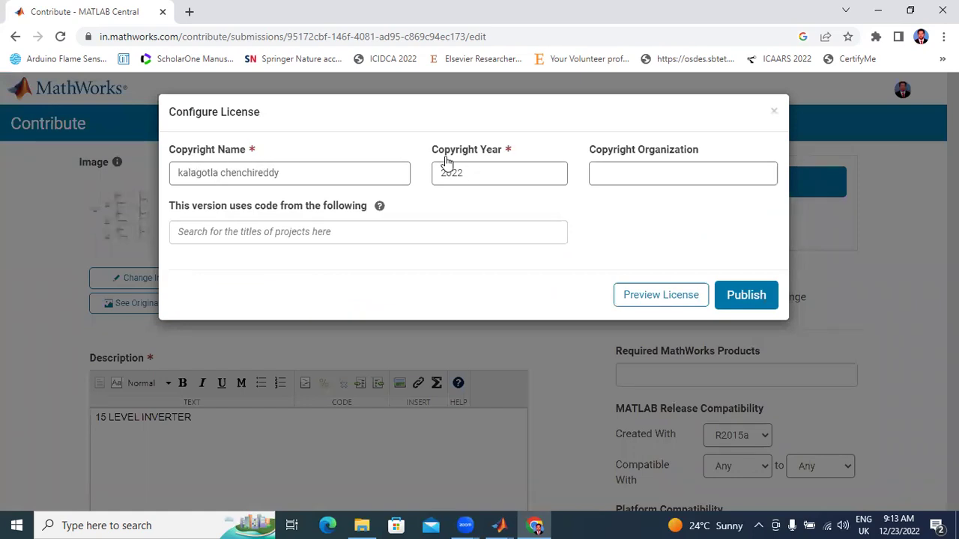
{"action": "left_click", "coordinate": [760, 307]}
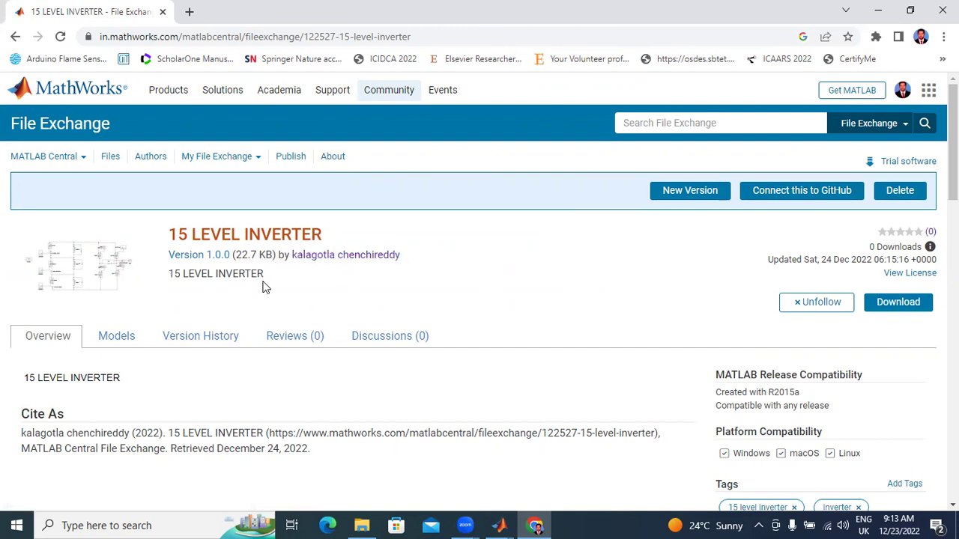
Step: Scroll through the new 15 LEVEL INVERTER version 1.0.0 page to review it
{"action": "scroll", "coordinate": [231, 312], "scroll_direction": "down", "scroll_amount": 4}
{"action": "scroll", "coordinate": [235, 312], "scroll_direction": "up", "scroll_amount": 4}
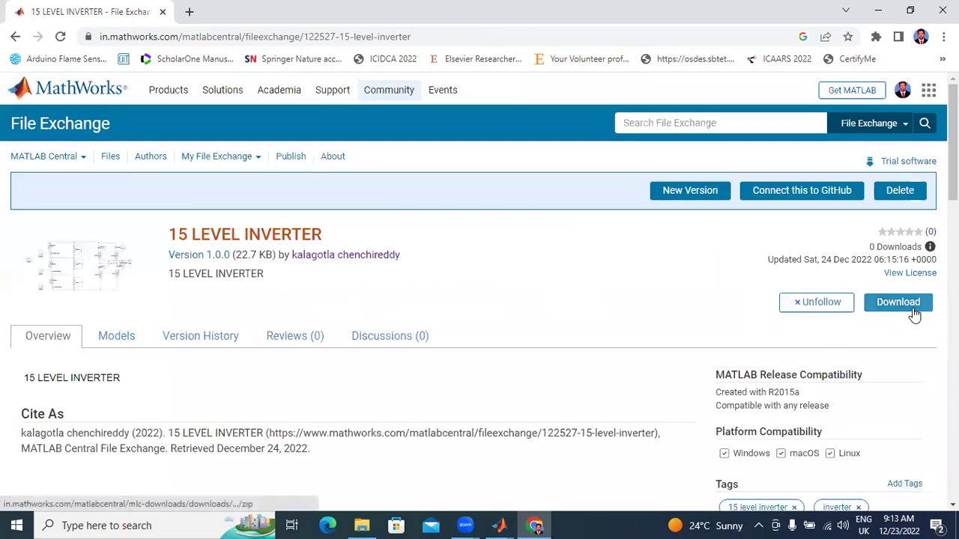
Step: Download 15 LEVEL INVERTER as inverter.zip, show it in its folder, and return to File Exchange home
{"action": "left_click", "coordinate": [914, 313]}
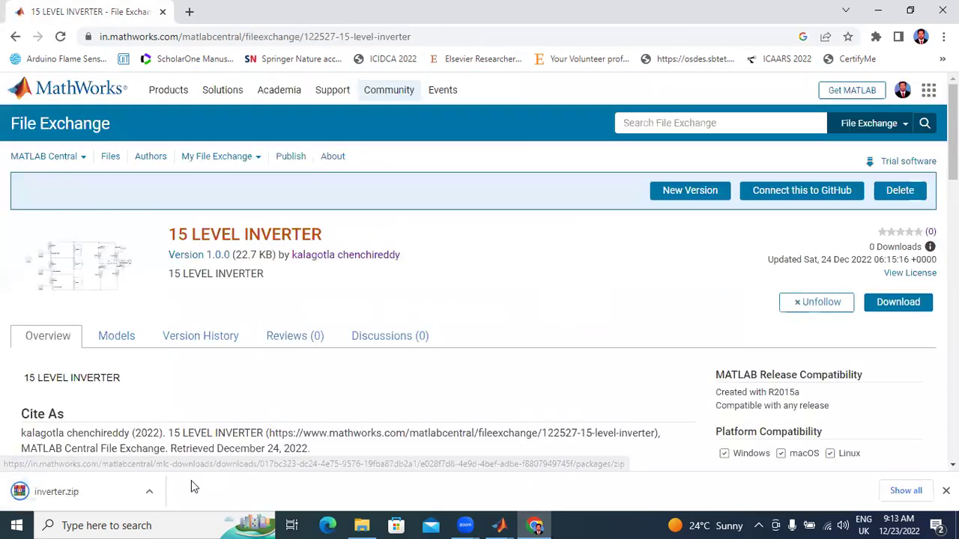
{"action": "left_click", "coordinate": [148, 493]}
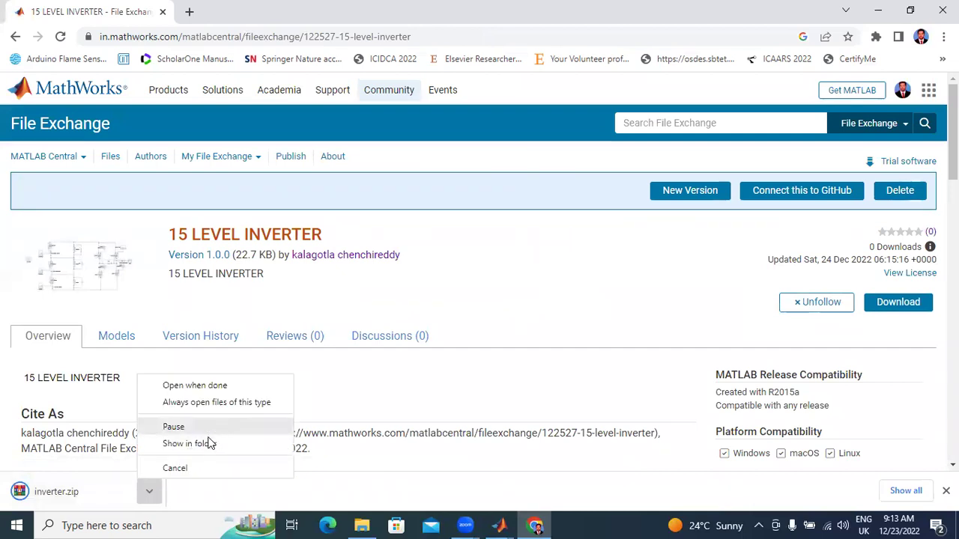
{"action": "left_click", "coordinate": [204, 443]}
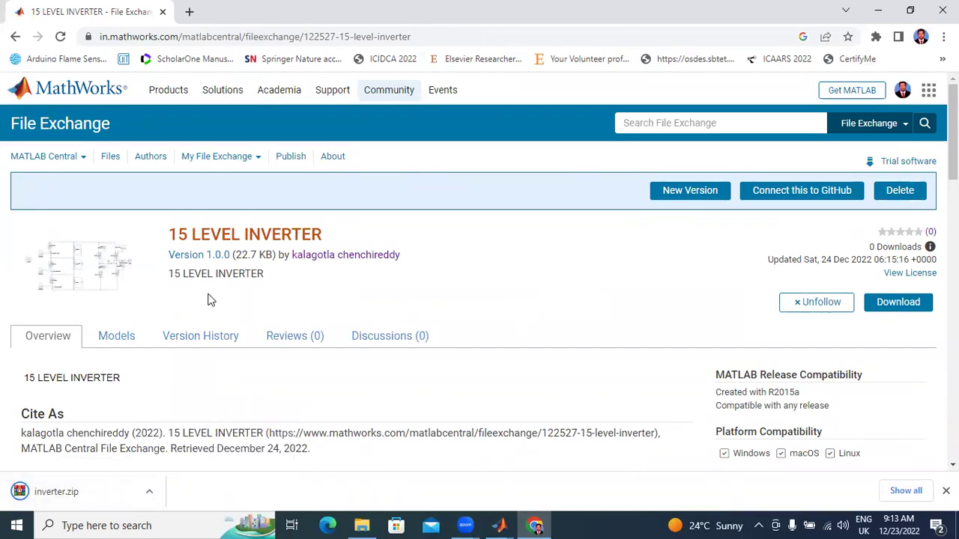
{"action": "left_click", "coordinate": [152, 491]}
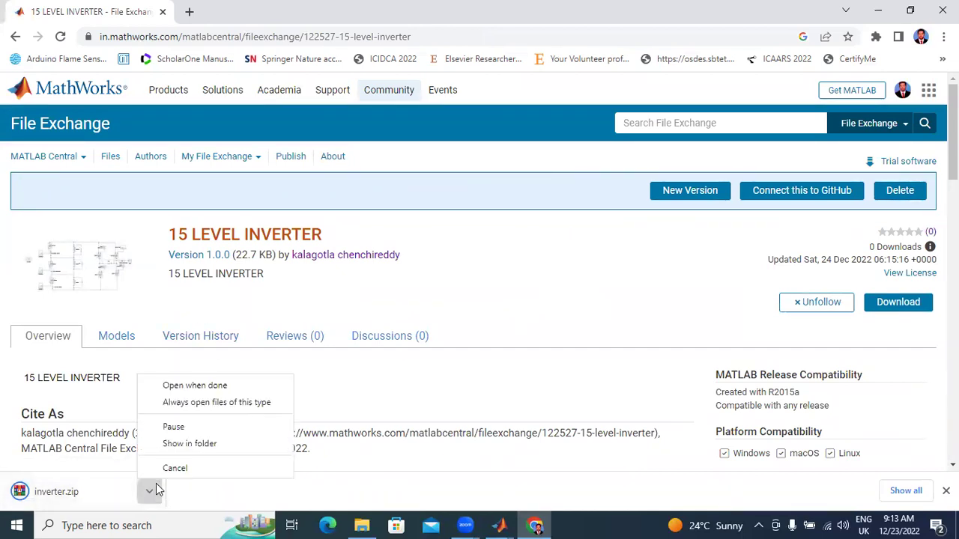
{"action": "left_click", "coordinate": [189, 444]}
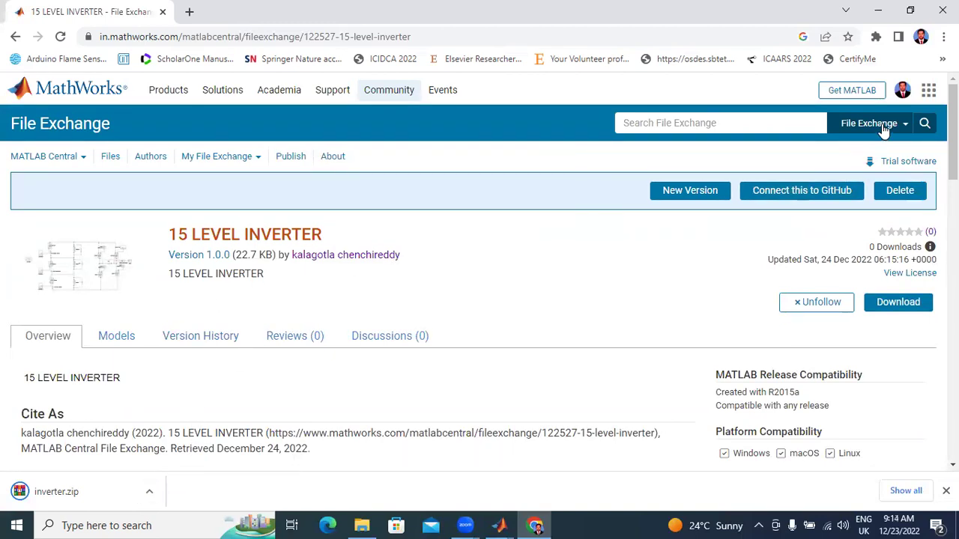
{"action": "left_click", "coordinate": [927, 91]}
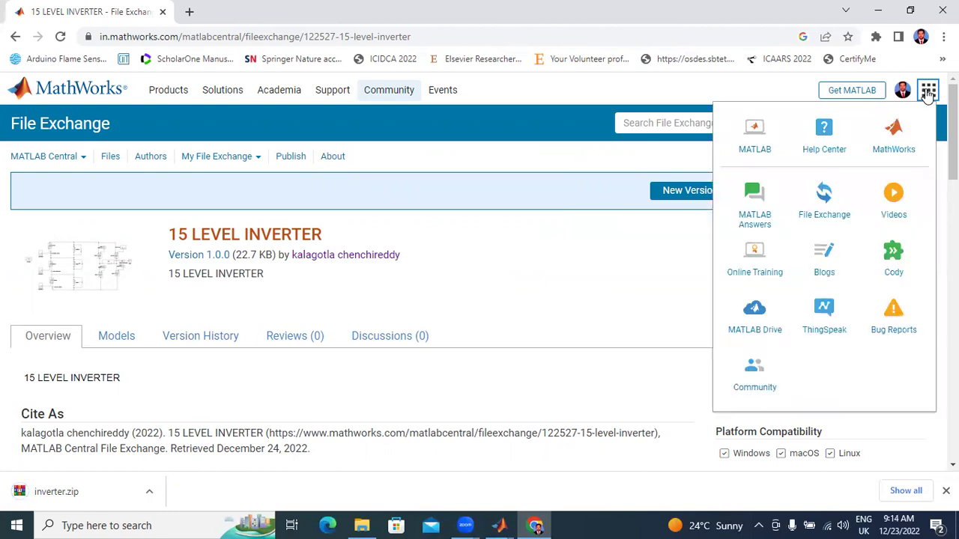
{"action": "left_click", "coordinate": [817, 201]}
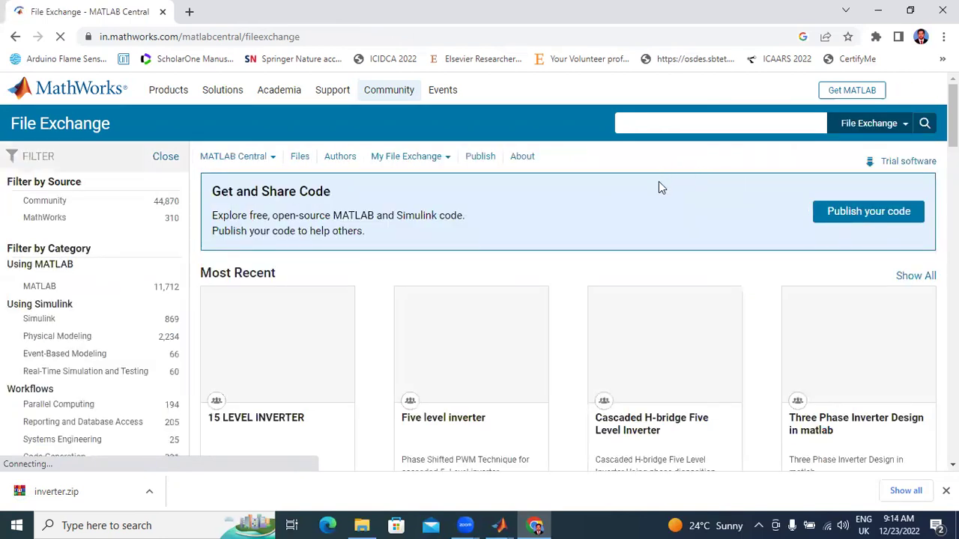
Step: Search File Exchange for the author's name and scroll through the 8 Simulink model results
{"action": "left_click", "coordinate": [686, 124]}
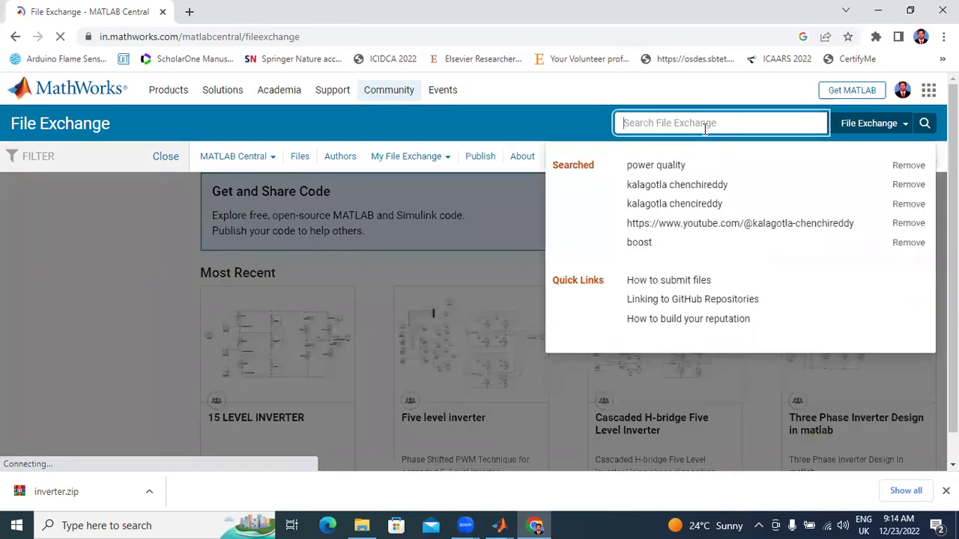
{"action": "type", "text": "KA"}
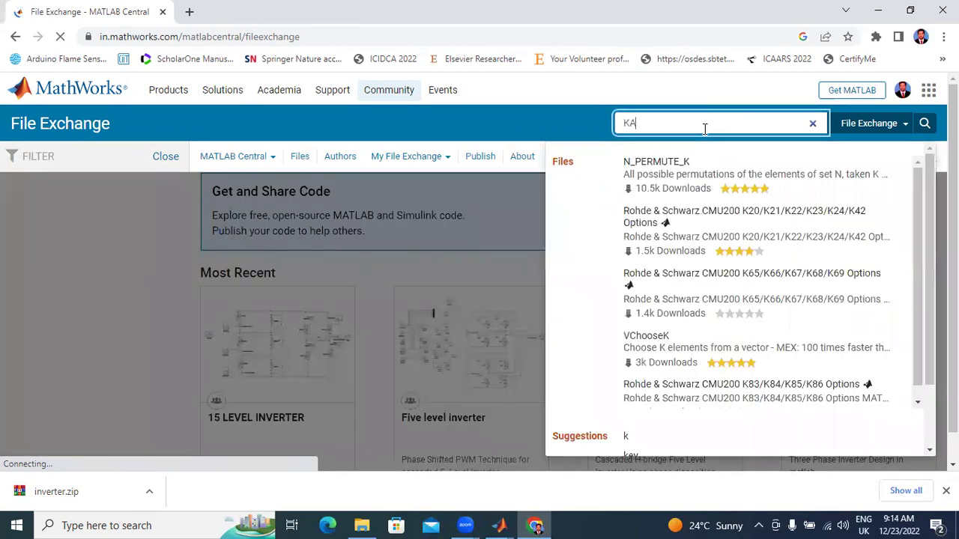
{"action": "type", "text": "LAGOTLA CHENCHIREDDY"}
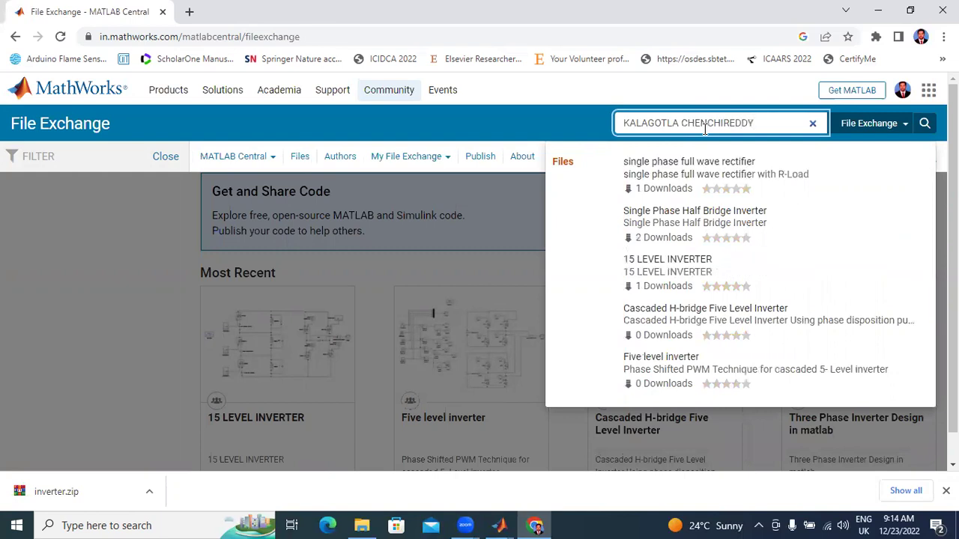
{"action": "key", "text": "Return"}
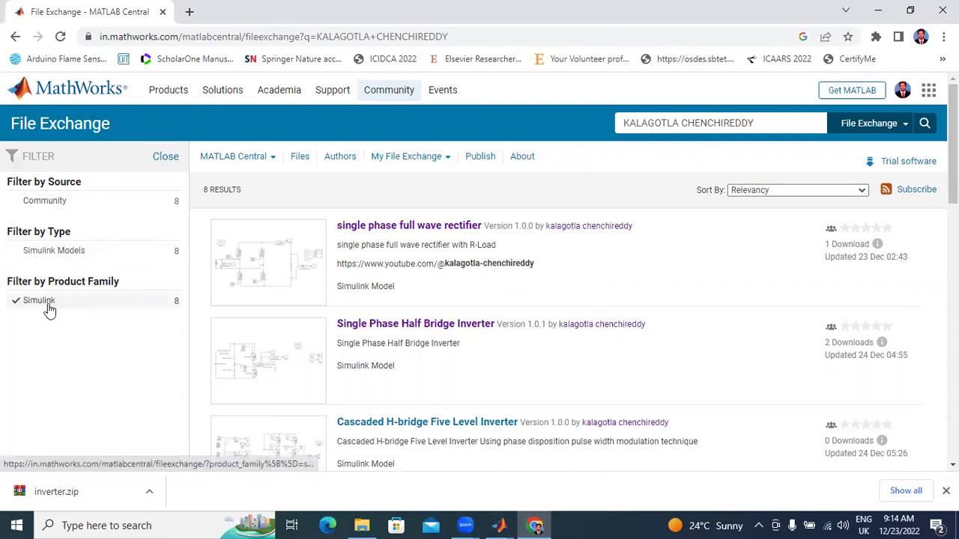
{"action": "scroll", "coordinate": [492, 324], "scroll_direction": "down", "scroll_amount": 8}
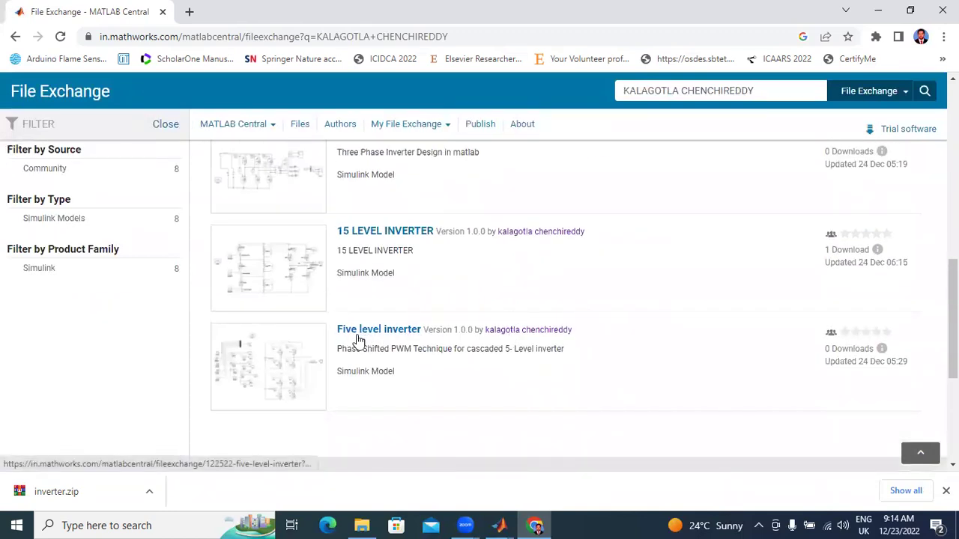
Step: Open the Five level inverter submission and preview its demo video
{"action": "left_click", "coordinate": [364, 337]}
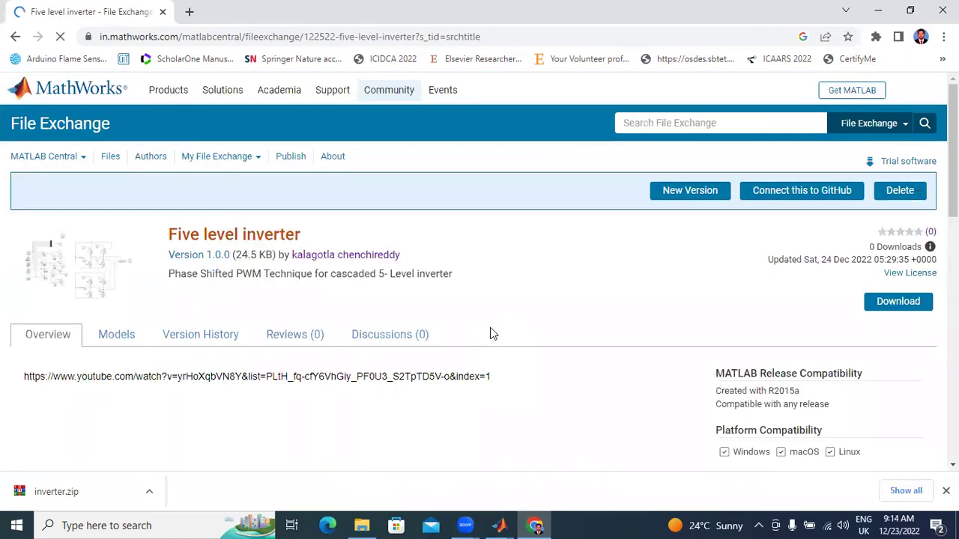
{"action": "scroll", "coordinate": [489, 327], "scroll_direction": "down", "scroll_amount": 4}
{"action": "scroll", "coordinate": [274, 316], "scroll_direction": "up", "scroll_amount": 4}
{"action": "scroll", "coordinate": [193, 338], "scroll_direction": "down", "scroll_amount": 2}
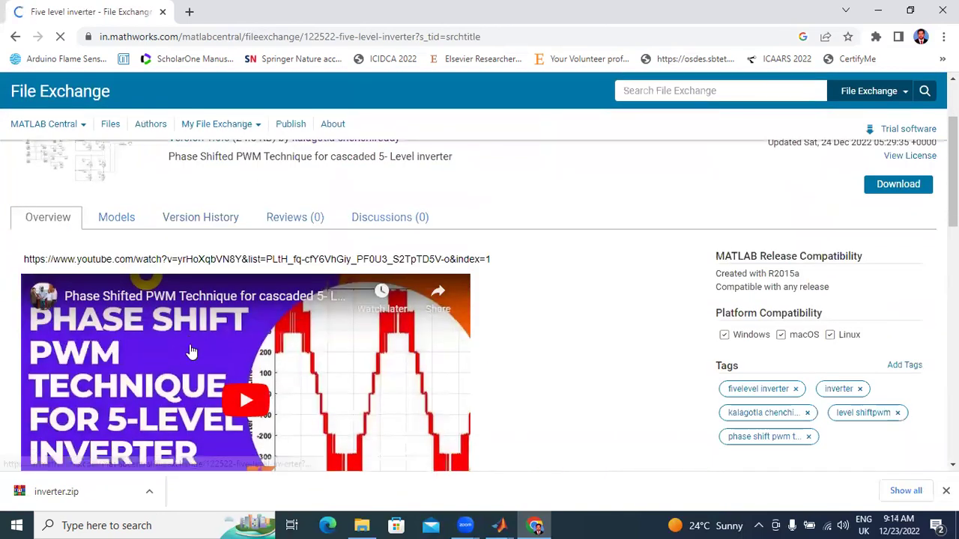
{"action": "scroll", "coordinate": [196, 336], "scroll_direction": "down", "scroll_amount": 2}
{"action": "scroll", "coordinate": [204, 326], "scroll_direction": "up", "scroll_amount": 4}
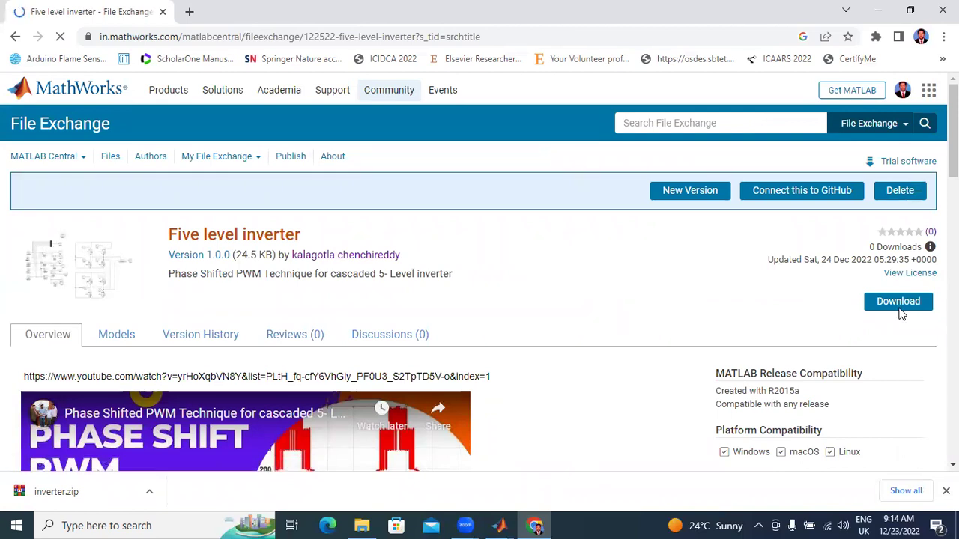
{"action": "scroll", "coordinate": [240, 352], "scroll_direction": "down", "scroll_amount": 3}
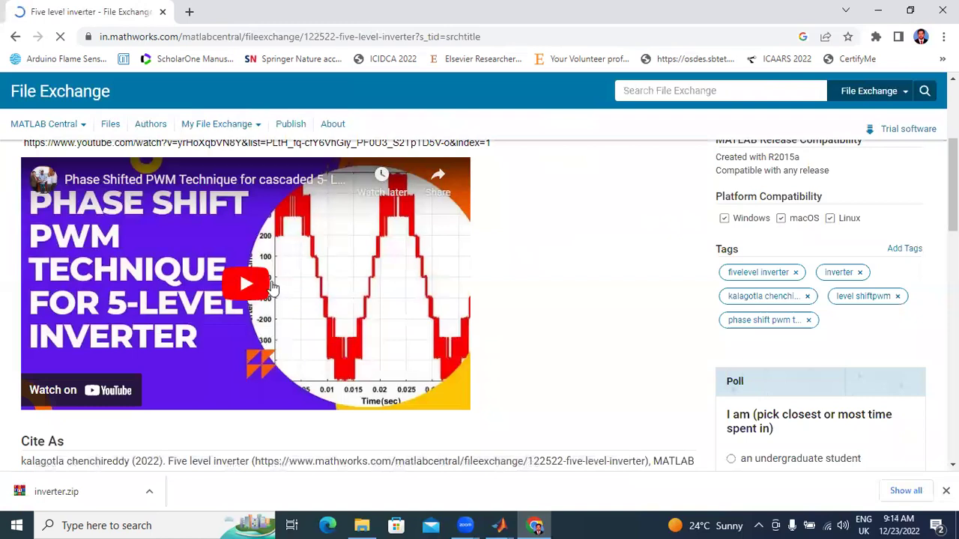
{"action": "left_click", "coordinate": [259, 286]}
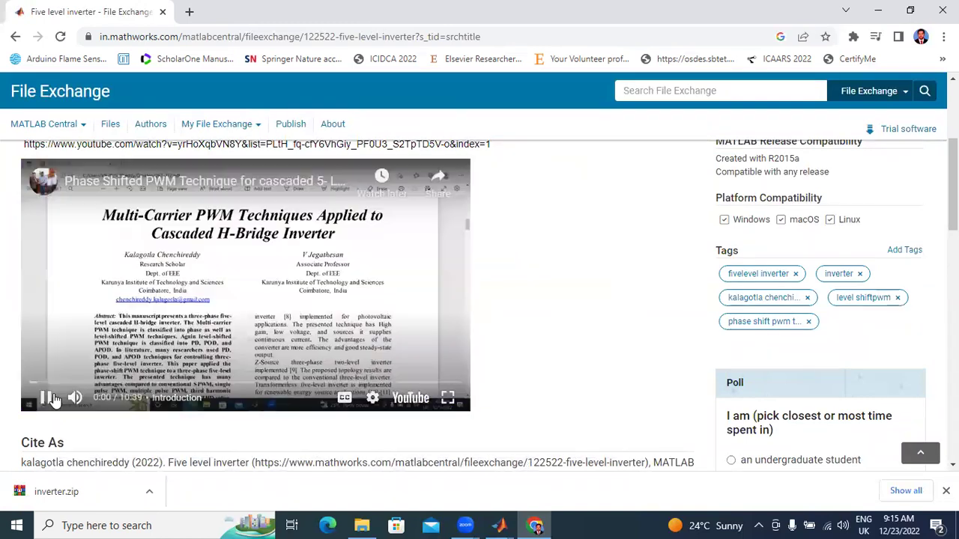
{"action": "left_click", "coordinate": [45, 405]}
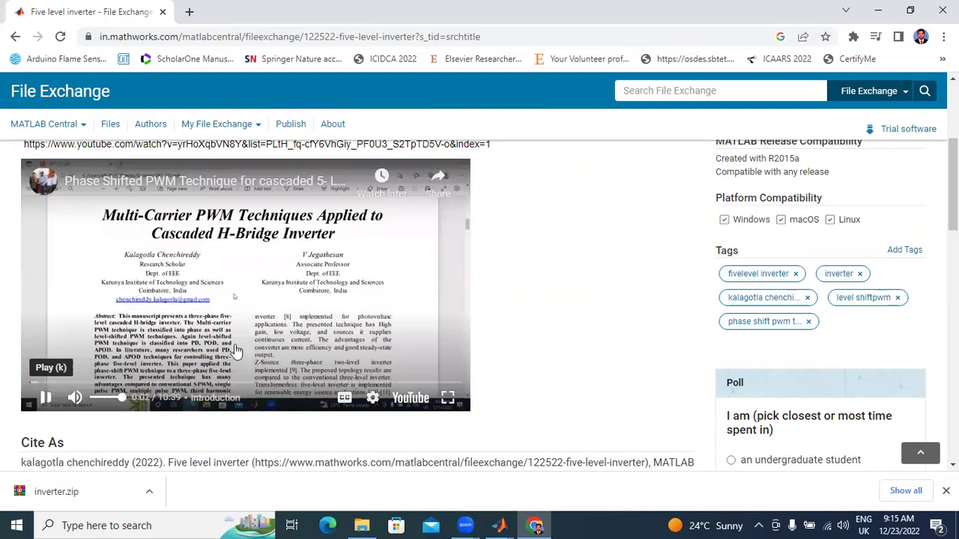
{"action": "left_click", "coordinate": [441, 289]}
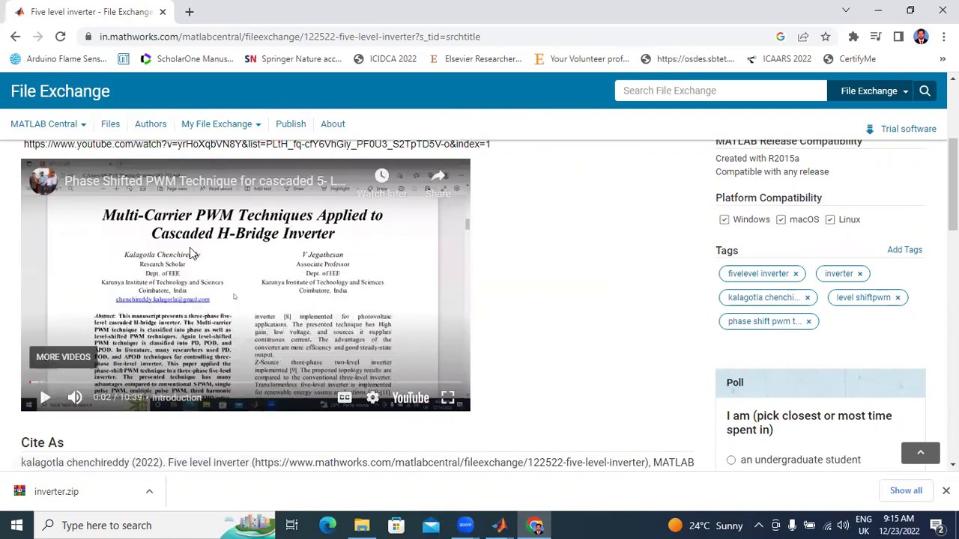
{"action": "scroll", "coordinate": [191, 310], "scroll_direction": "up", "scroll_amount": 3}
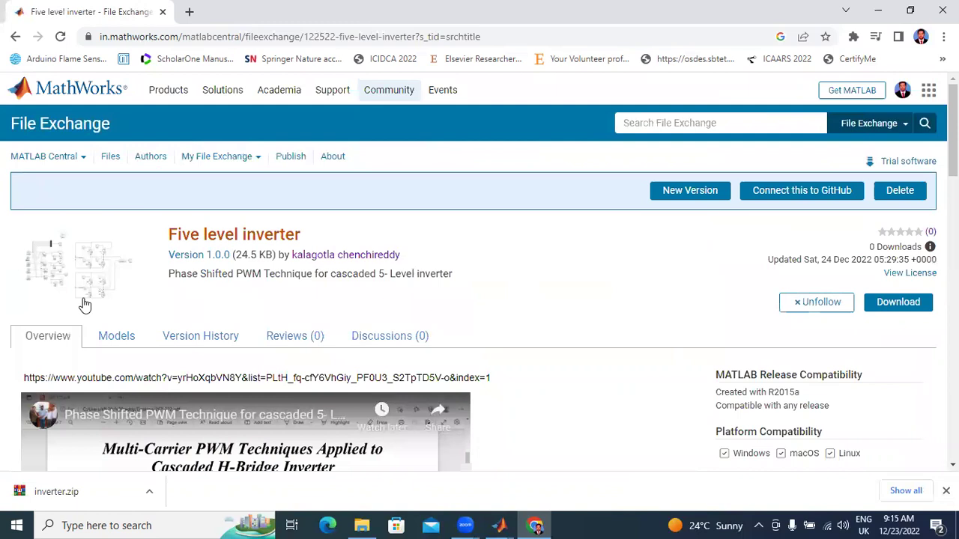
Step: Download the Five level inverter files as phaseshiftpwm.zip and show it in its folder
{"action": "left_click", "coordinate": [902, 307]}
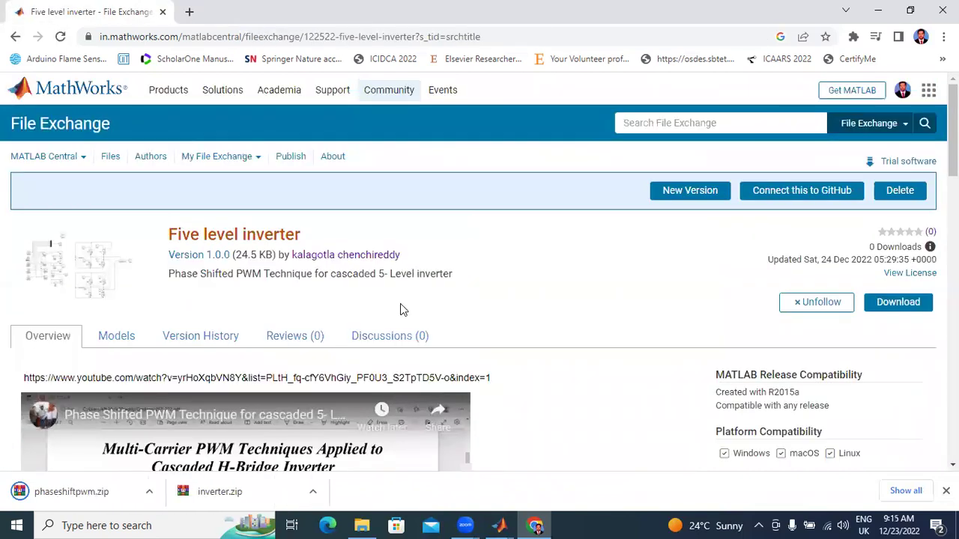
{"action": "left_click", "coordinate": [149, 491]}
{"action": "left_click", "coordinate": [186, 451]}
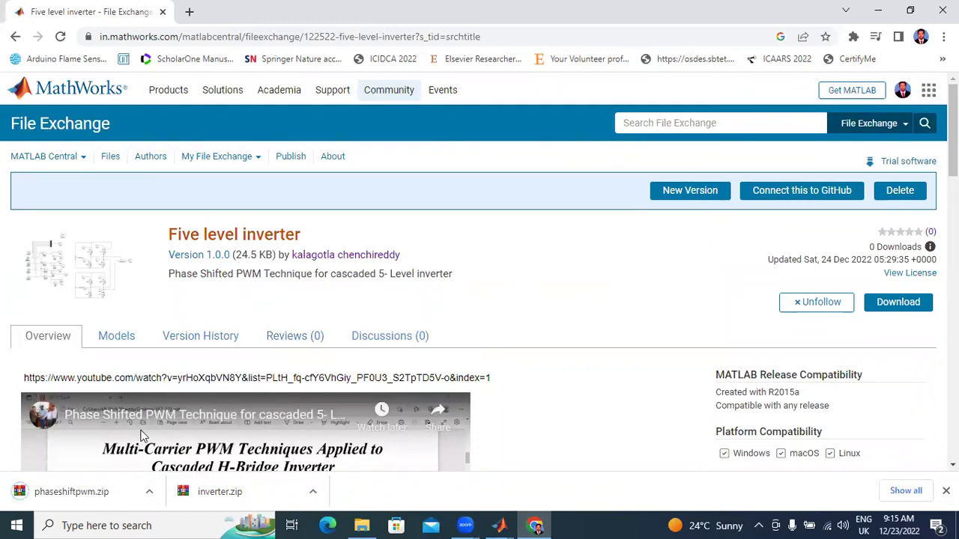
{"action": "left_click", "coordinate": [149, 492]}
{"action": "left_click", "coordinate": [170, 443]}
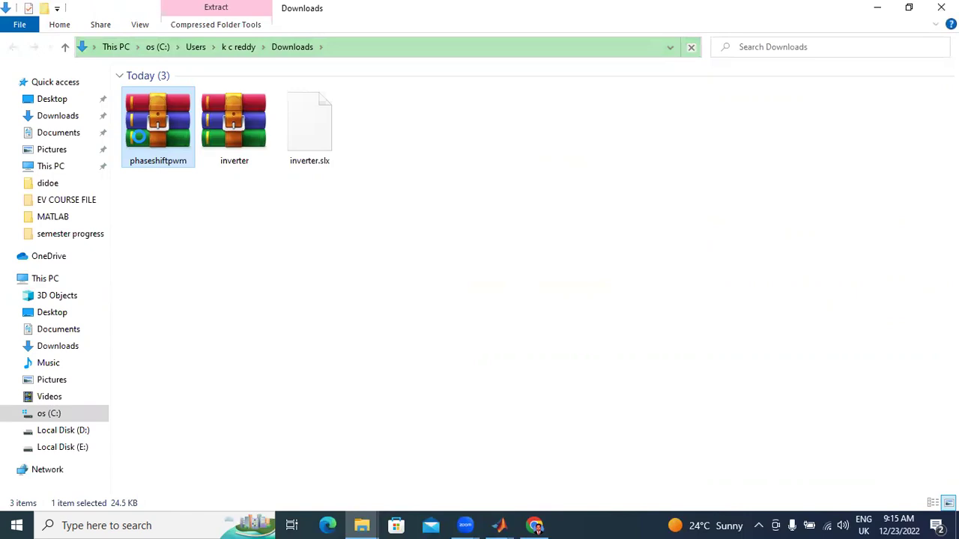
Step: Extract phaseshiftpwm.zip and inverter.zip into their own folders in Downloads
{"action": "right_click", "coordinate": [140, 137]}
{"action": "left_click", "coordinate": [208, 226]}
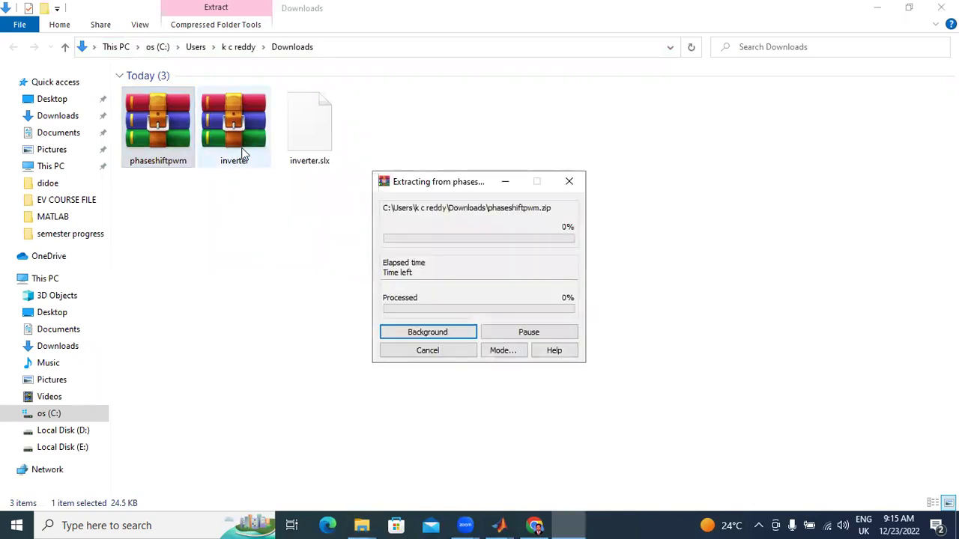
{"action": "left_click", "coordinate": [244, 146]}
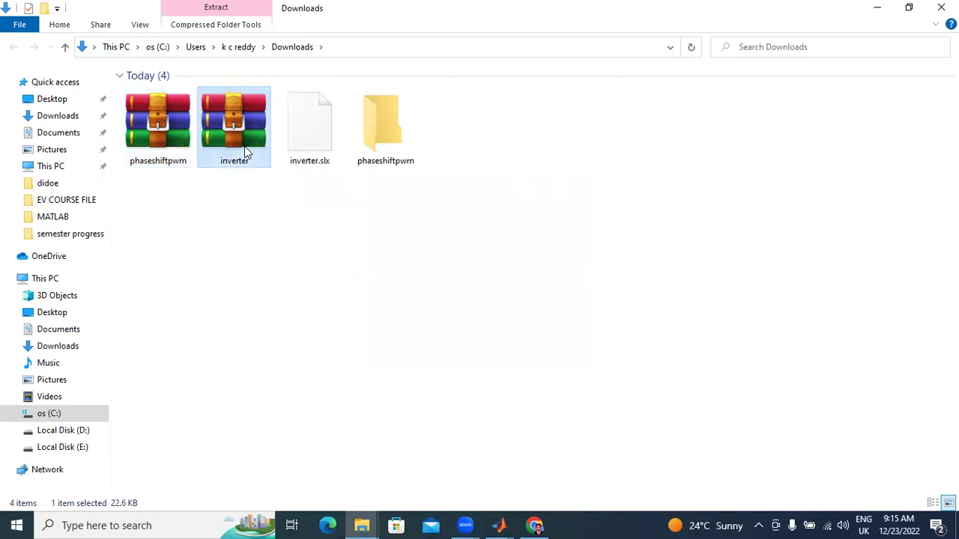
{"action": "right_click", "coordinate": [245, 146]}
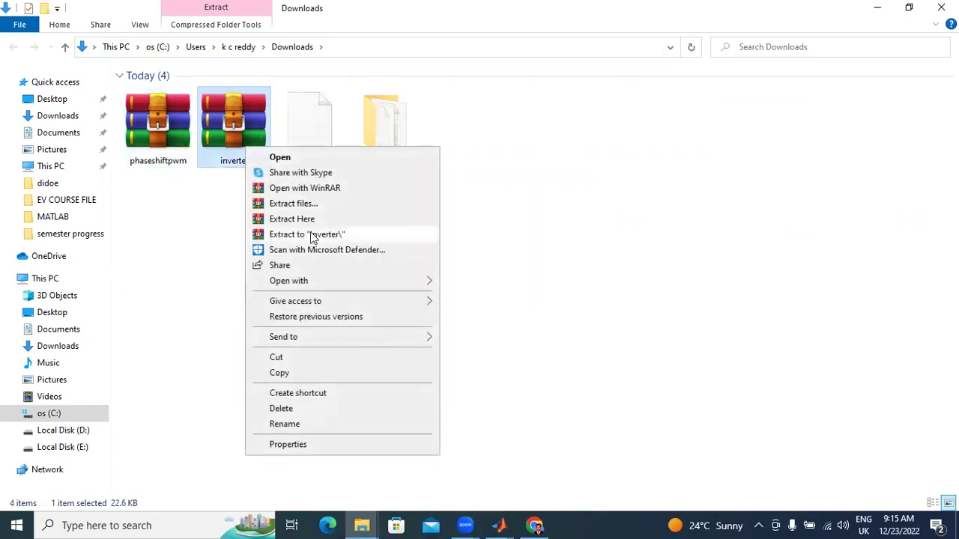
{"action": "left_click", "coordinate": [312, 234]}
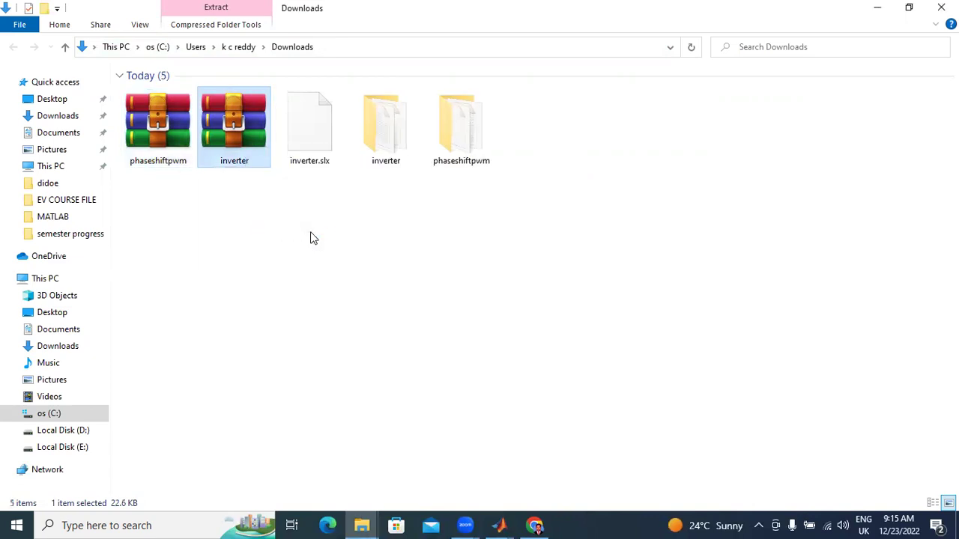
{"action": "left_click", "coordinate": [313, 238]}
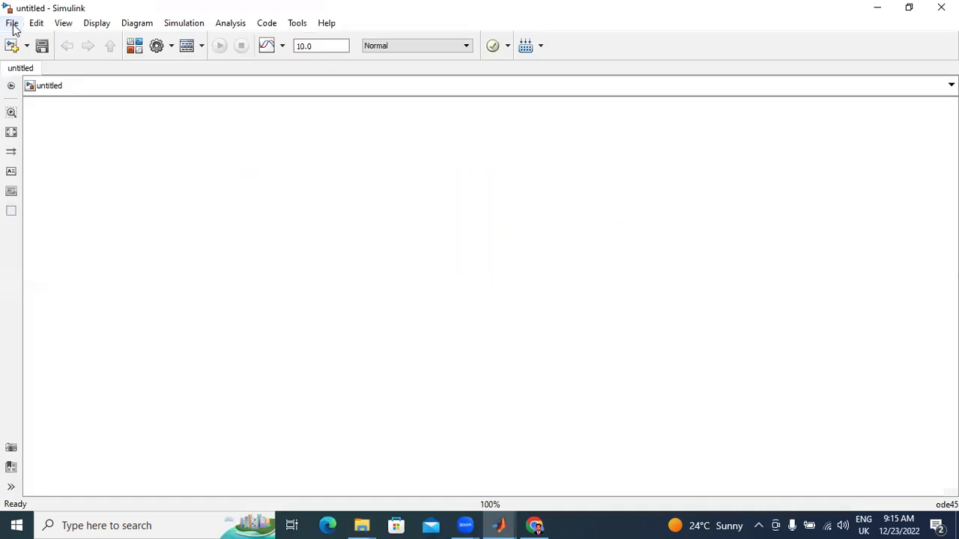
Step: Open Downloads\phaseshiftpwm\phaseshiftpwm.slx in Simulink
{"action": "left_click", "coordinate": [12, 24]}
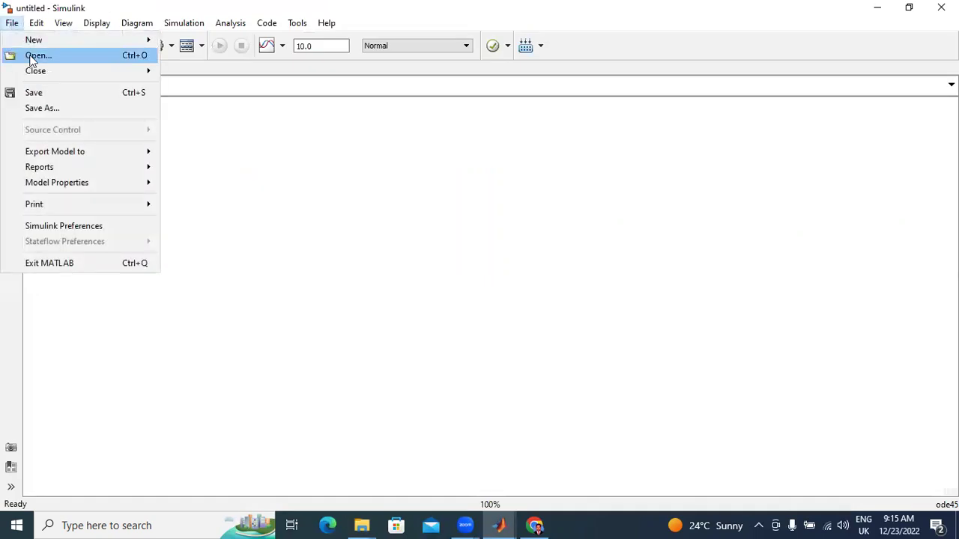
{"action": "left_click", "coordinate": [32, 56]}
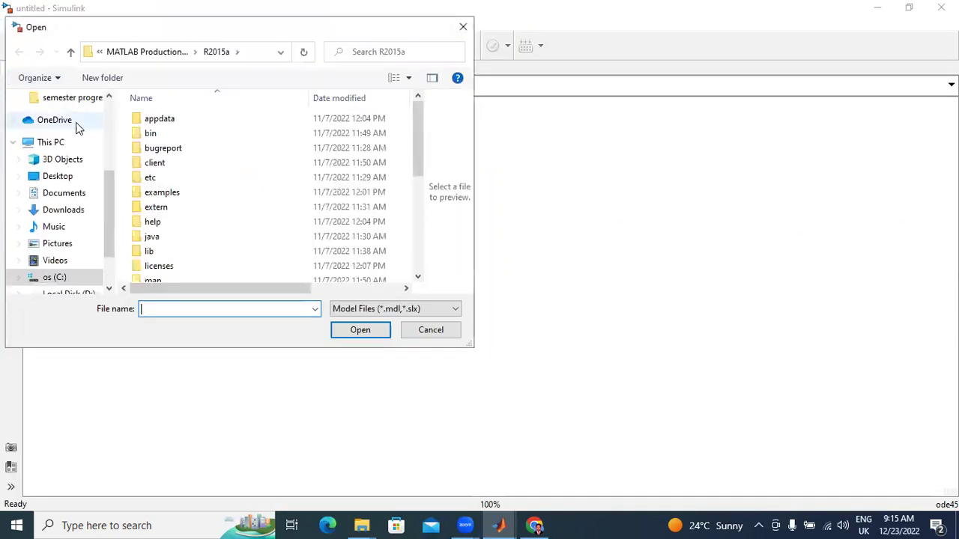
{"action": "left_click", "coordinate": [62, 211]}
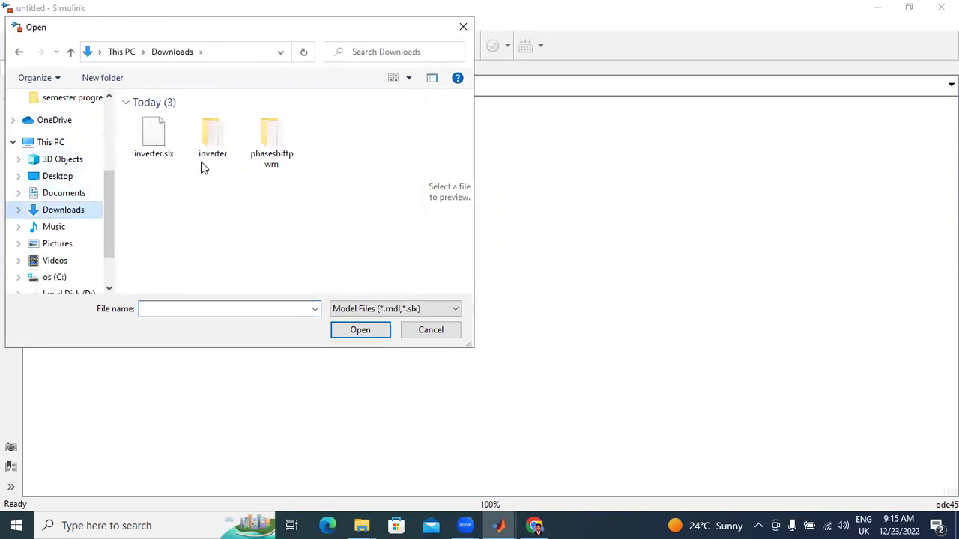
{"action": "double_click", "coordinate": [272, 159]}
{"action": "left_click", "coordinate": [182, 120]}
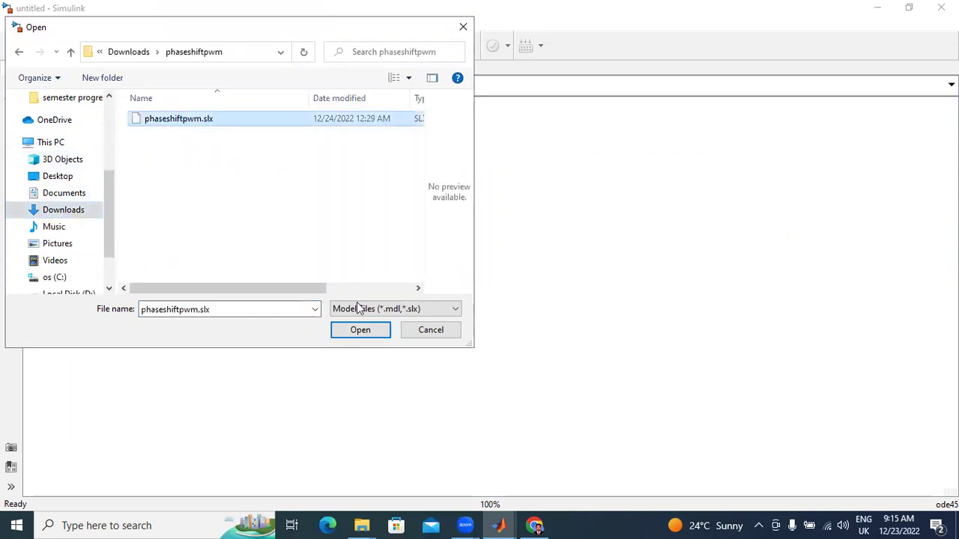
{"action": "left_click", "coordinate": [358, 330]}
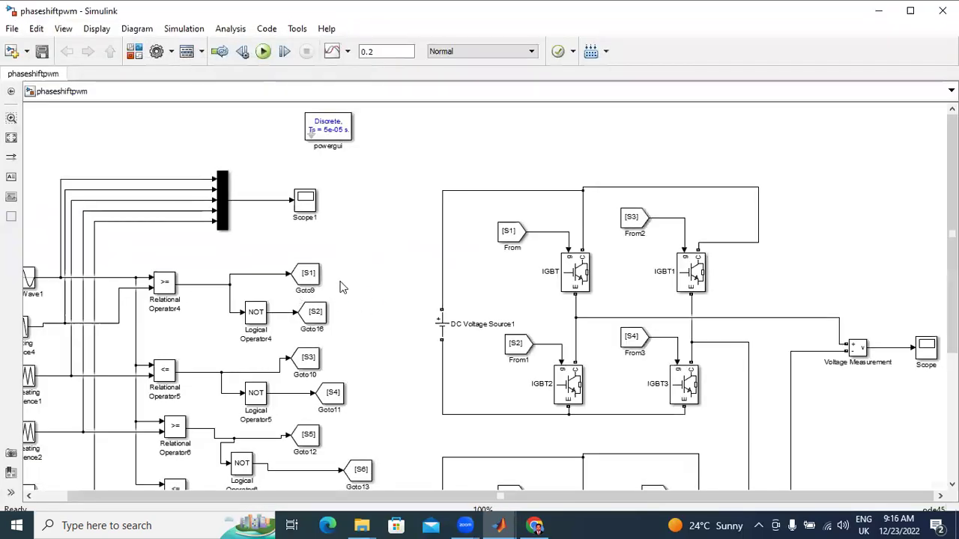
Step: Simulate phaseshiftpwm to 0.2 s and inspect the five-level ±200 stepped output on the Scope
{"action": "scroll", "coordinate": [655, 321], "scroll_direction": "up", "scroll_amount": 2}
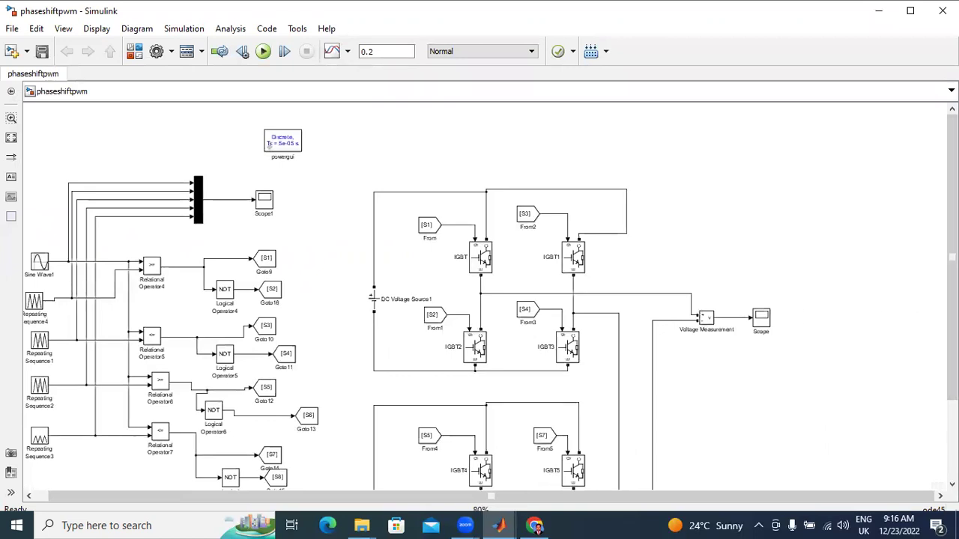
{"action": "left_click", "coordinate": [262, 54]}
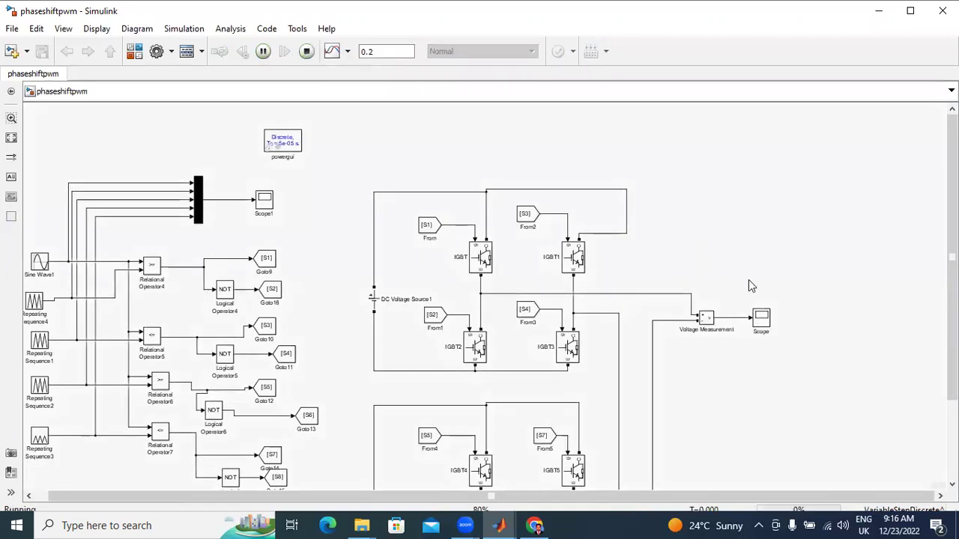
{"action": "left_click", "coordinate": [758, 320]}
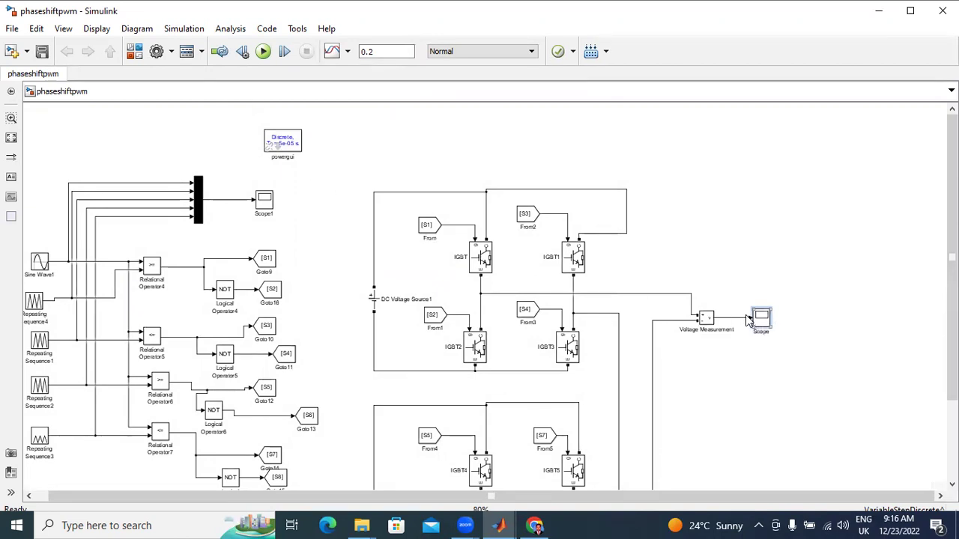
{"action": "left_click", "coordinate": [910, 10]}
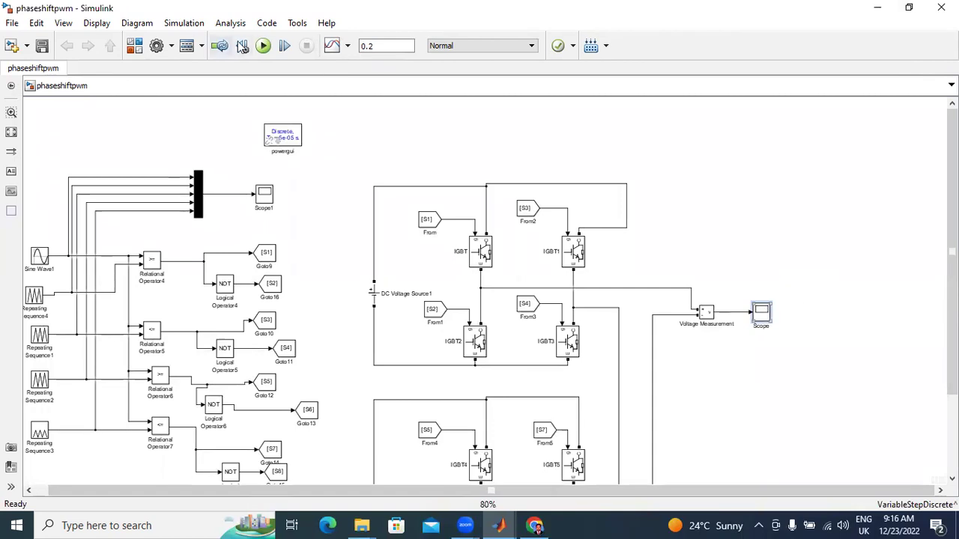
{"action": "double_click", "coordinate": [764, 313]}
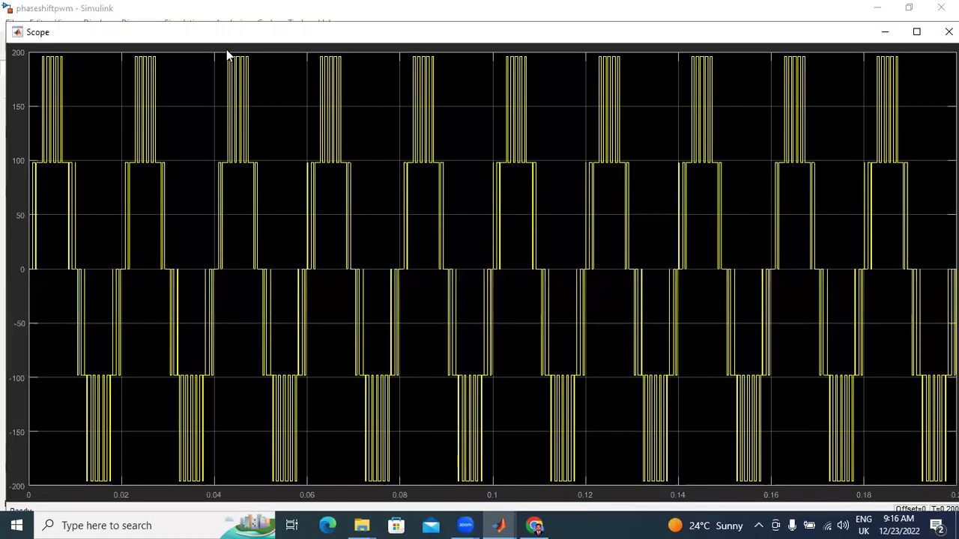
{"action": "left_click", "coordinate": [916, 32]}
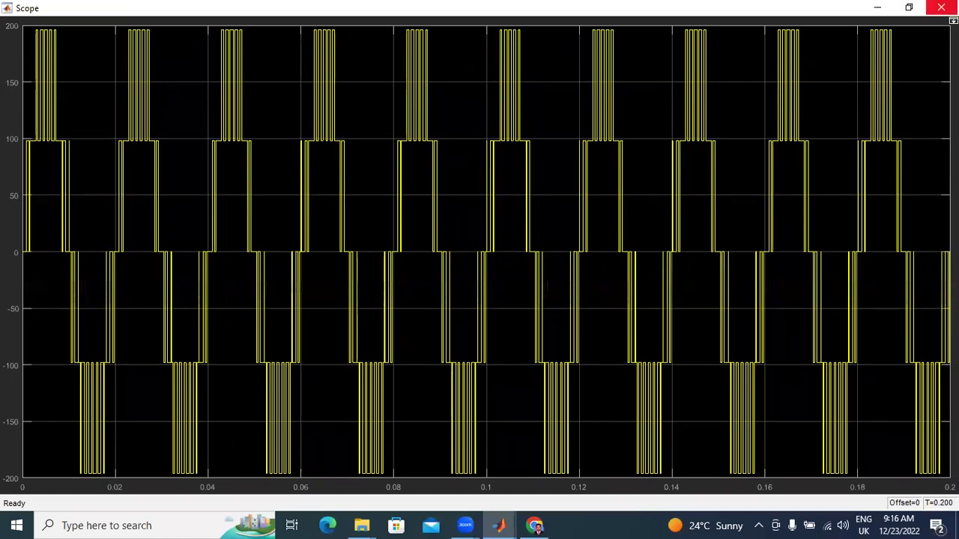
{"action": "left_click", "coordinate": [940, 8]}
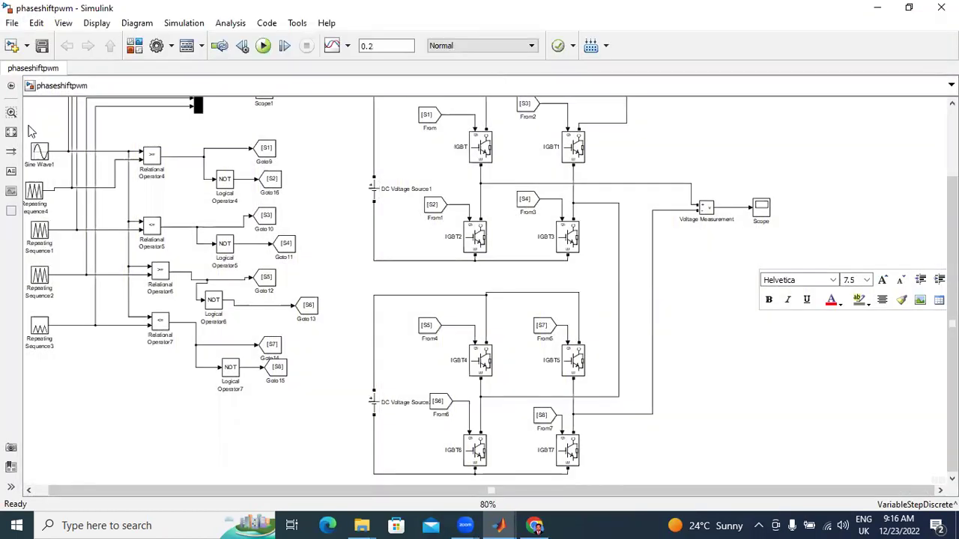
Step: Try opening Downloads\inverter\inverter.slx, then dismiss the 'inverter already loaded' error
{"action": "left_click", "coordinate": [12, 23]}
{"action": "left_click", "coordinate": [12, 23]}
{"action": "left_click", "coordinate": [12, 23]}
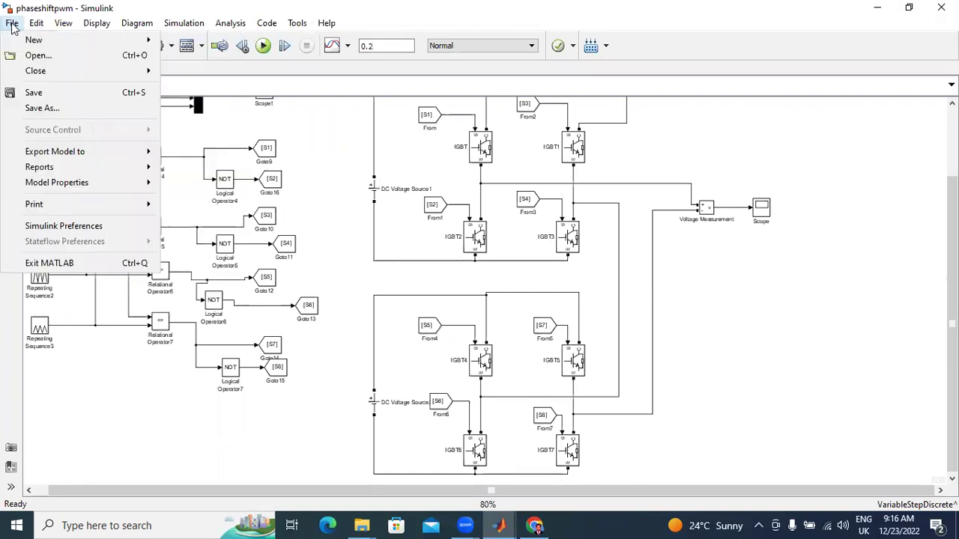
{"action": "left_click", "coordinate": [34, 56]}
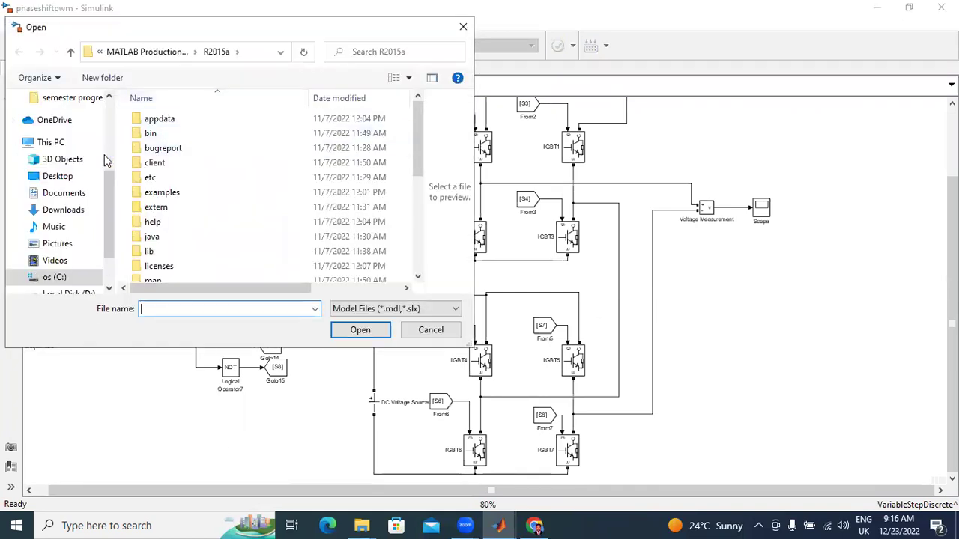
{"action": "left_click", "coordinate": [67, 209]}
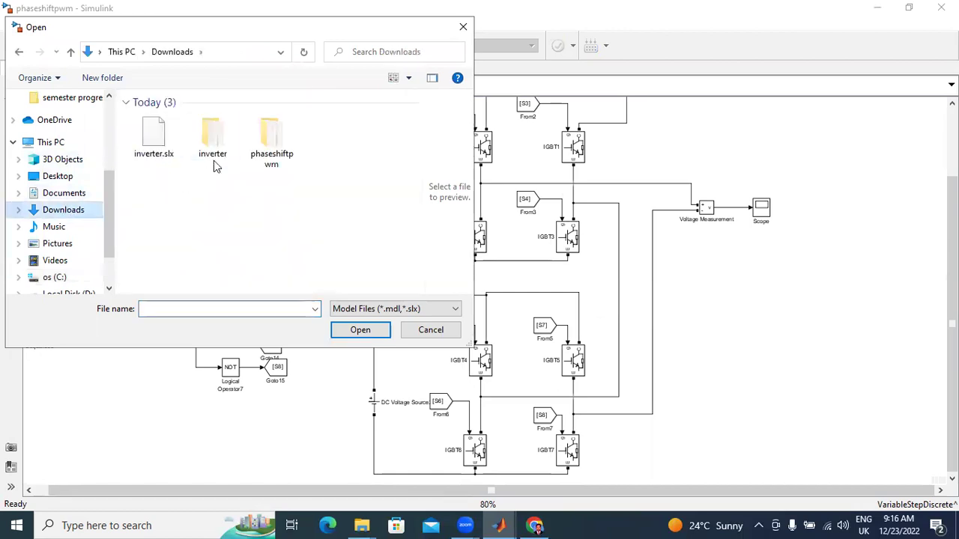
{"action": "double_click", "coordinate": [217, 143]}
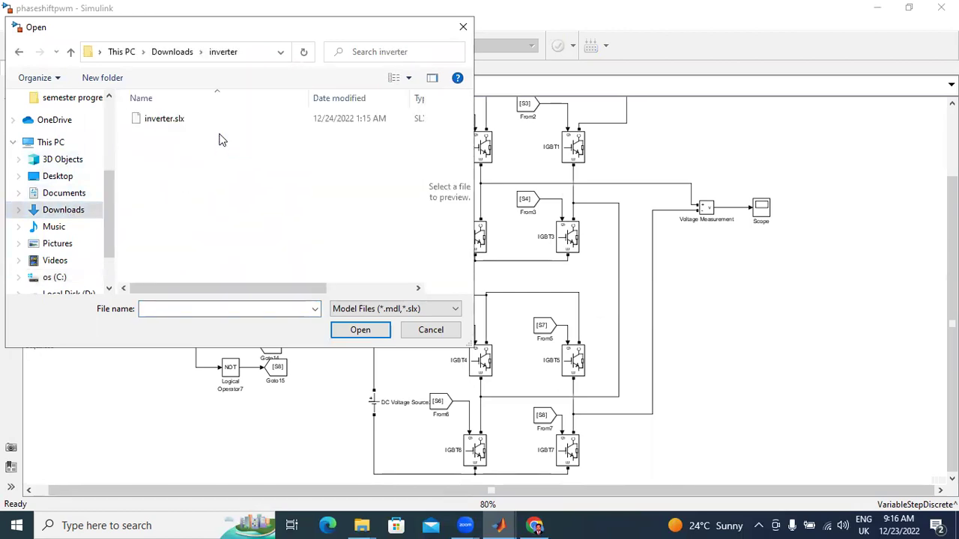
{"action": "left_click", "coordinate": [217, 121]}
{"action": "left_click", "coordinate": [385, 333]}
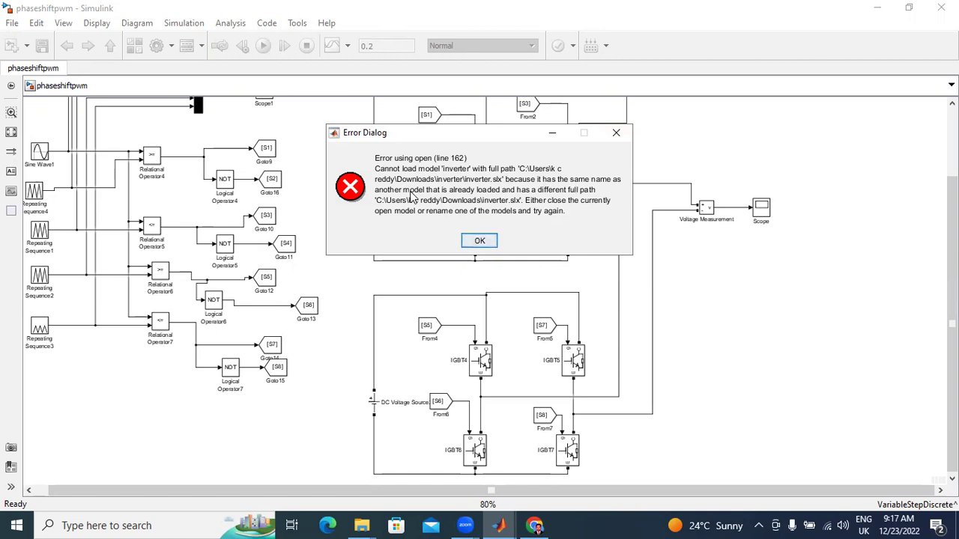
{"action": "left_click", "coordinate": [615, 137]}
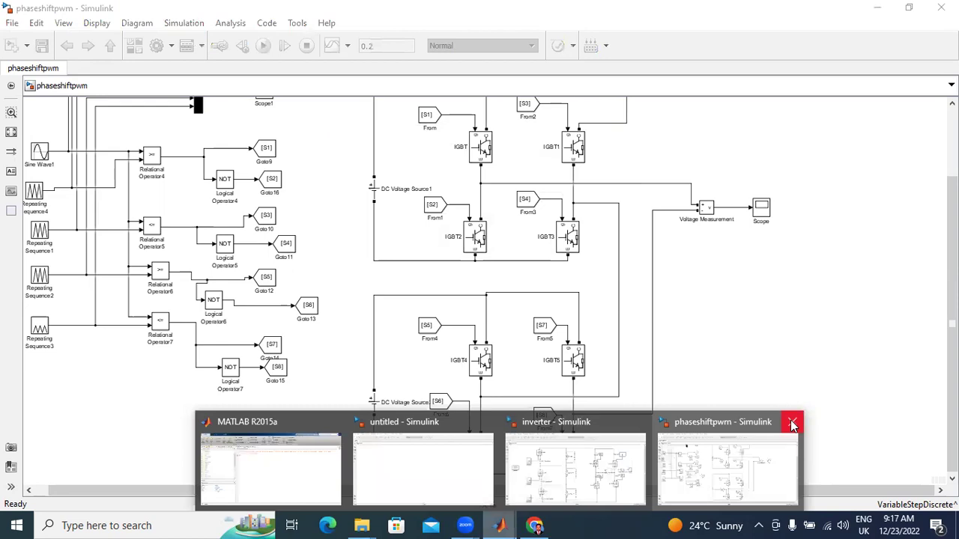
Step: Close the phaseshiftpwm and previously loaded inverter model windows
{"action": "left_click", "coordinate": [793, 424]}
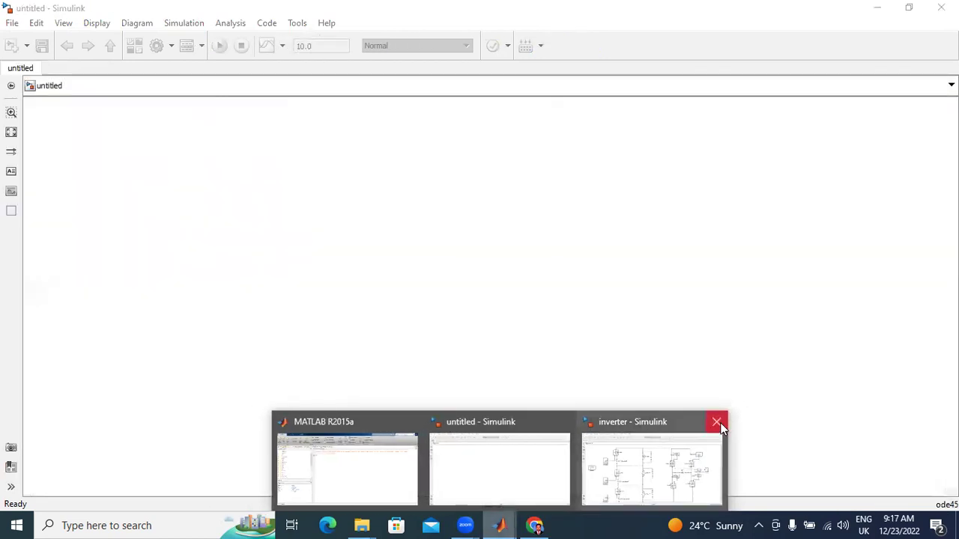
{"action": "left_click", "coordinate": [715, 424]}
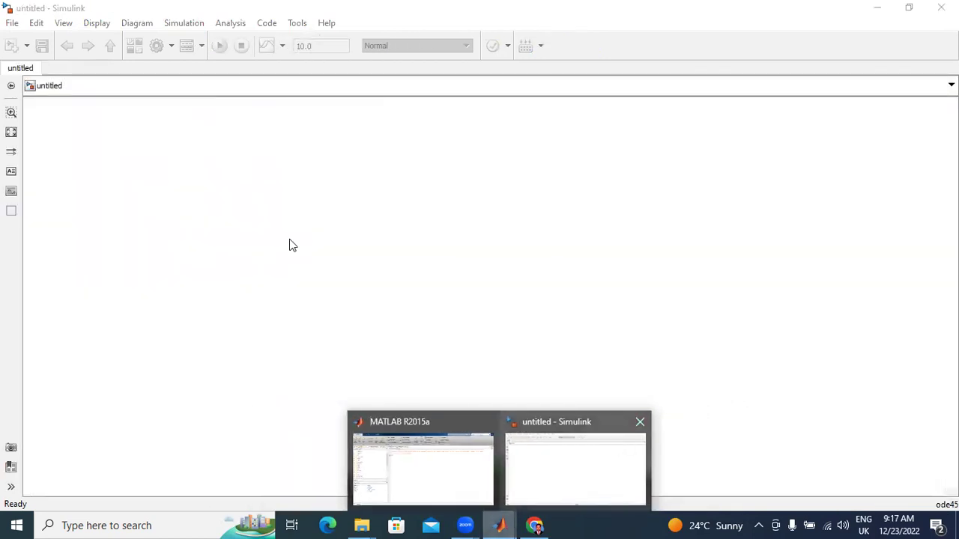
{"action": "left_click", "coordinate": [12, 23]}
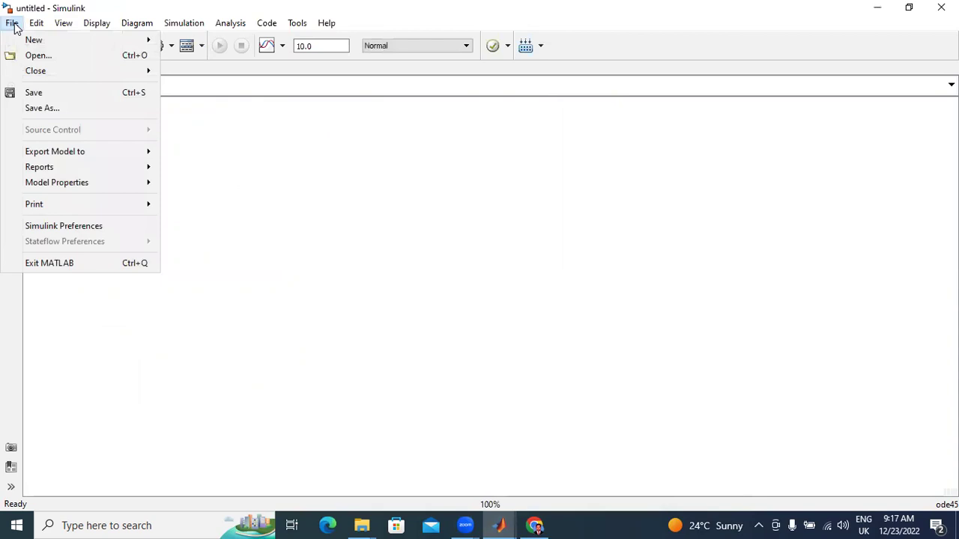
Step: Open Downloads\inverter\inverter.slx and run its MOSFET multilevel inverter simulation
{"action": "left_click", "coordinate": [37, 56]}
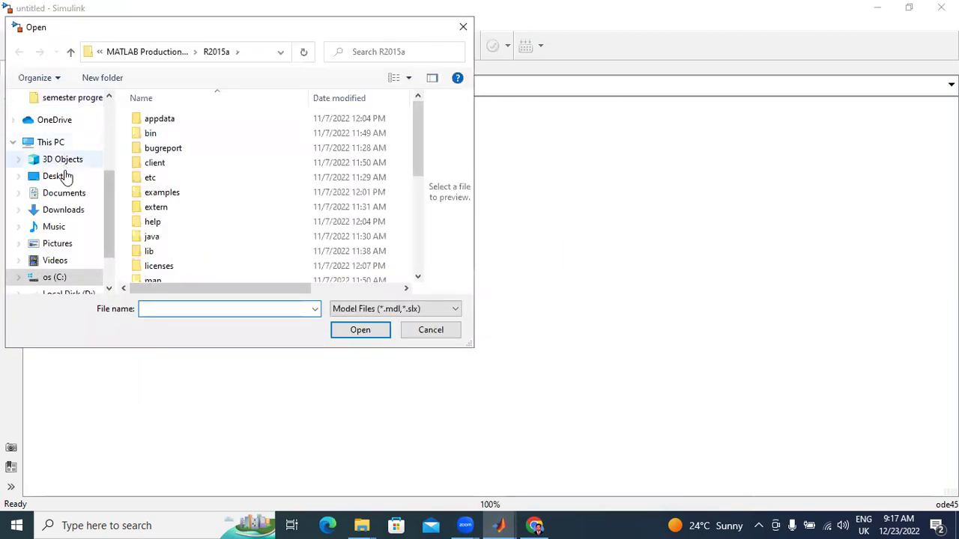
{"action": "left_click", "coordinate": [68, 210]}
{"action": "left_click", "coordinate": [220, 150]}
{"action": "double_click", "coordinate": [220, 150]}
{"action": "left_click", "coordinate": [214, 119]}
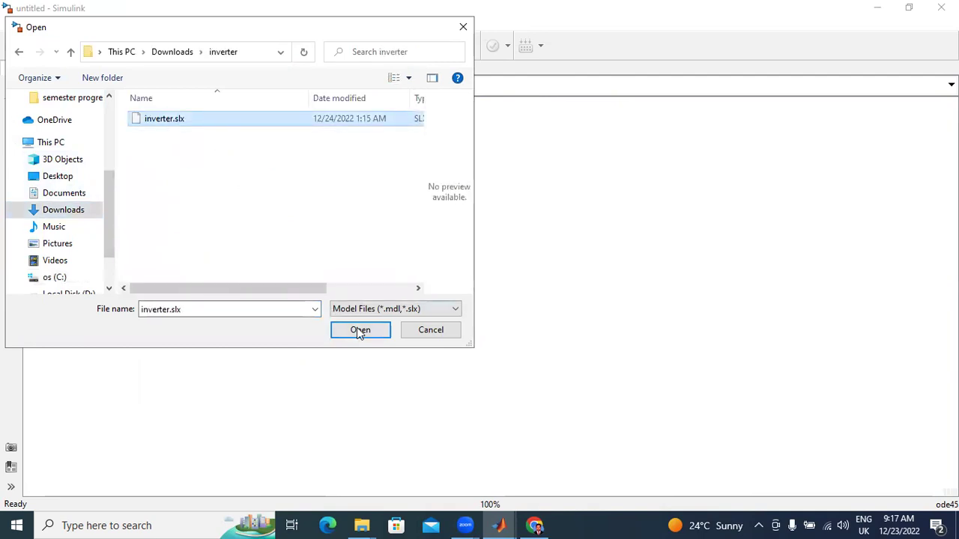
{"action": "left_click", "coordinate": [356, 327]}
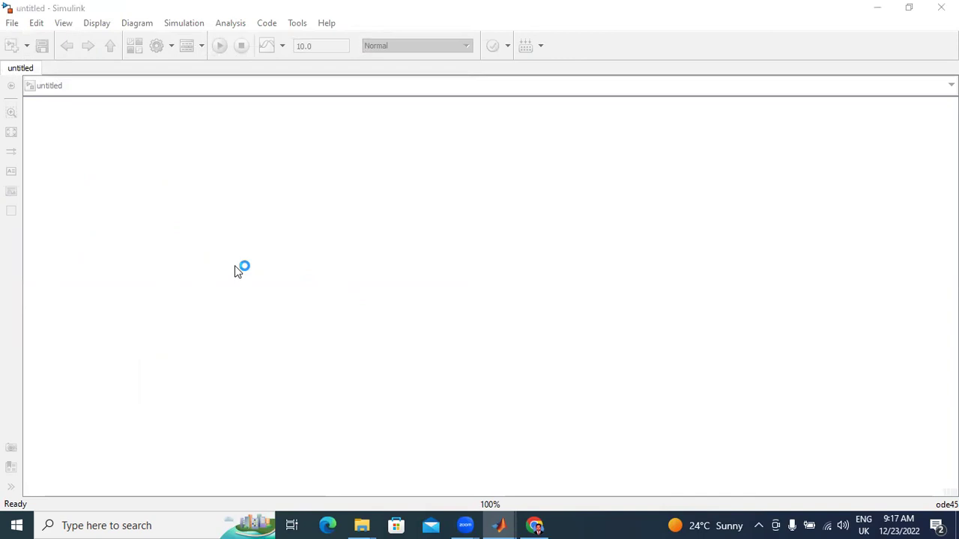
{"action": "left_click", "coordinate": [263, 51]}
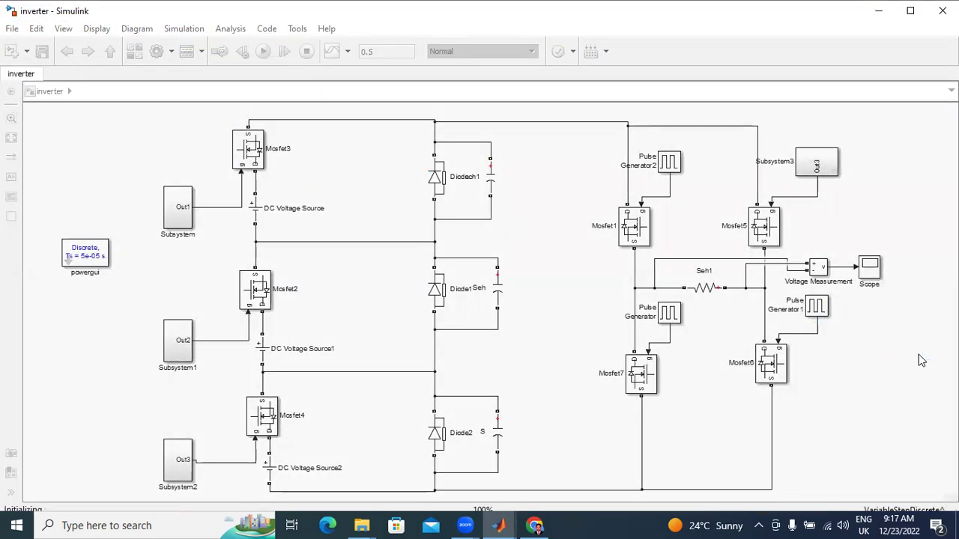
Step: Check the inverter's stepped ±84 output in the Scope, then return to the Five level inverter page
{"action": "double_click", "coordinate": [871, 266]}
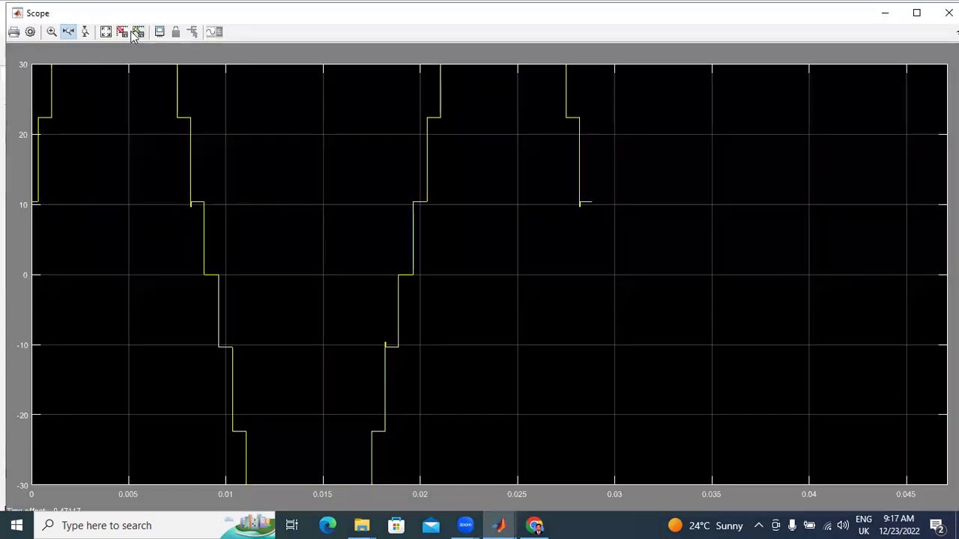
{"action": "left_click", "coordinate": [105, 33]}
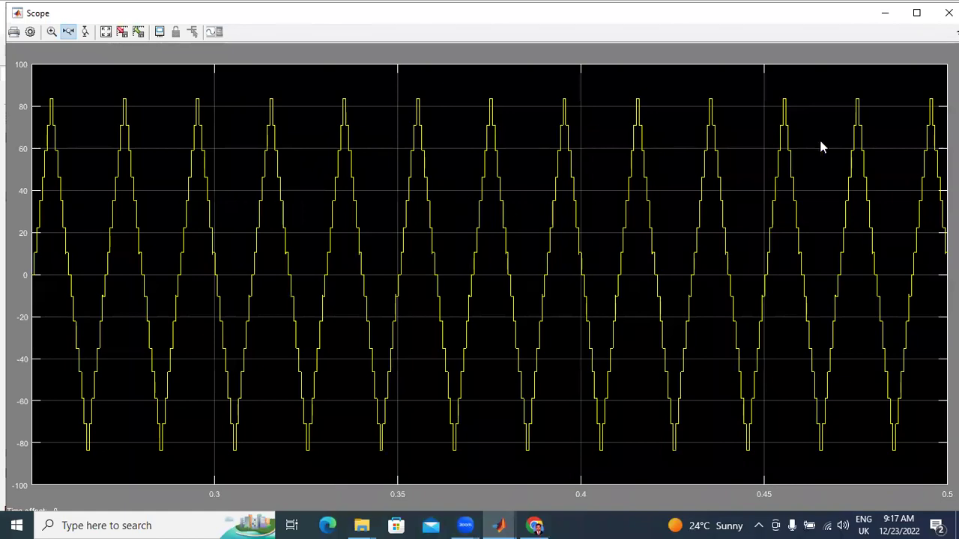
{"action": "left_click", "coordinate": [948, 13]}
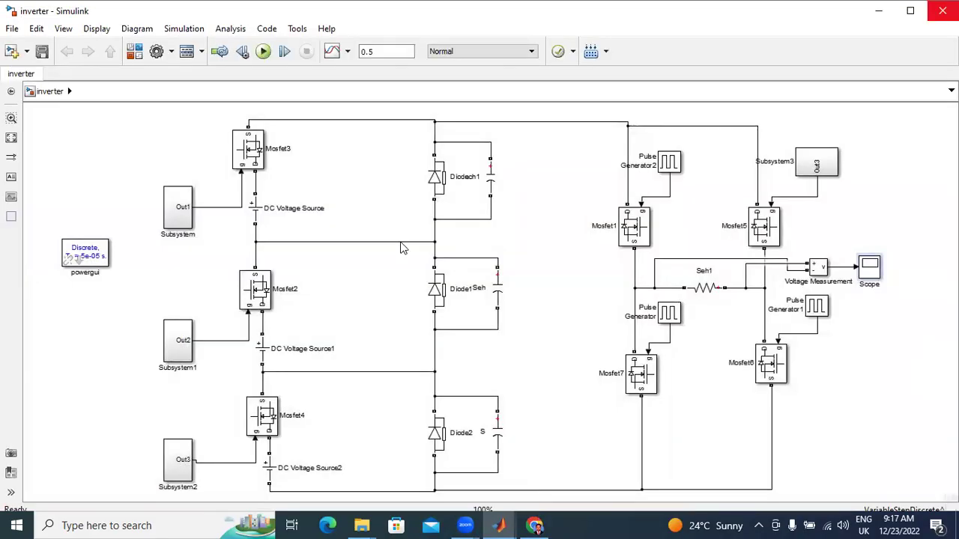
{"action": "key", "text": "alt+Tab"}
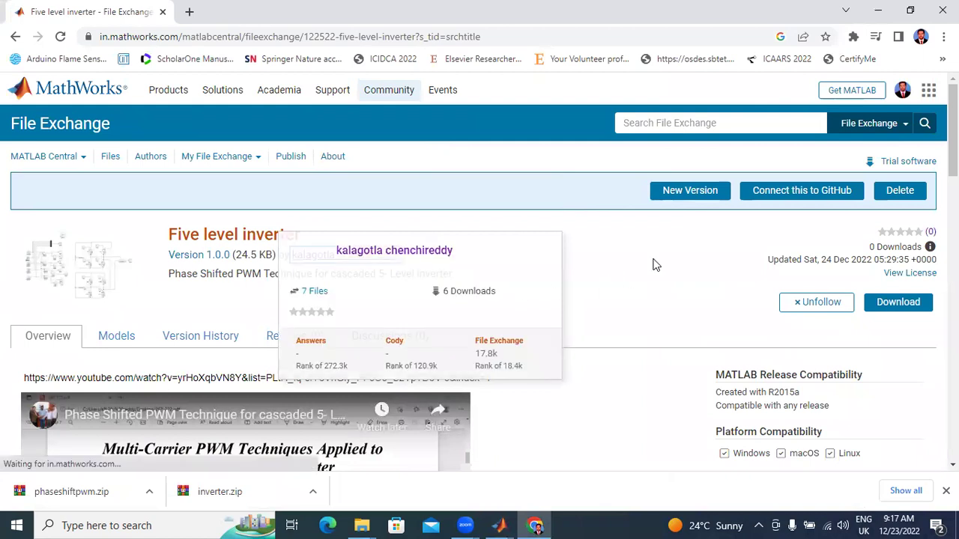
Step: Rerun the author's recent search and open the Closed Loop Boost converter submission
{"action": "left_click", "coordinate": [723, 125]}
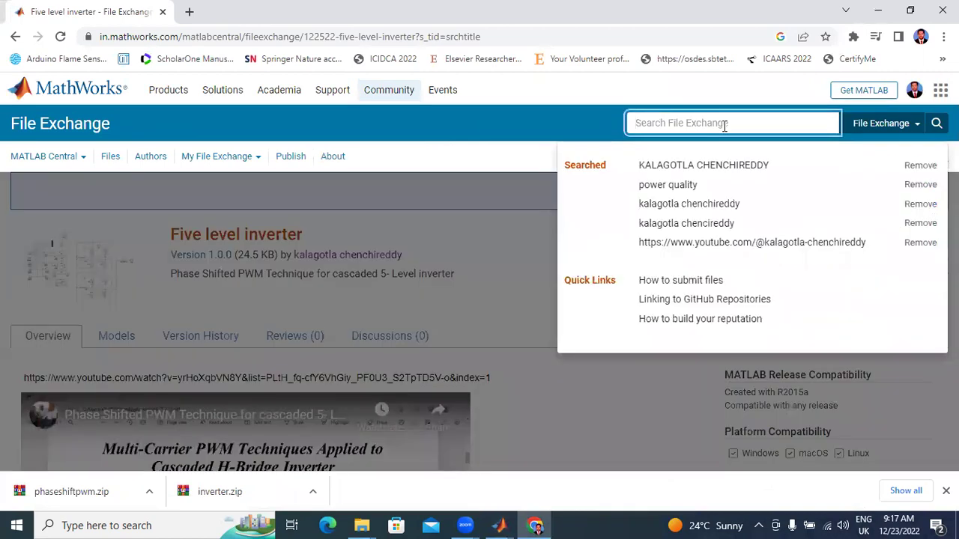
{"action": "left_click", "coordinate": [711, 165]}
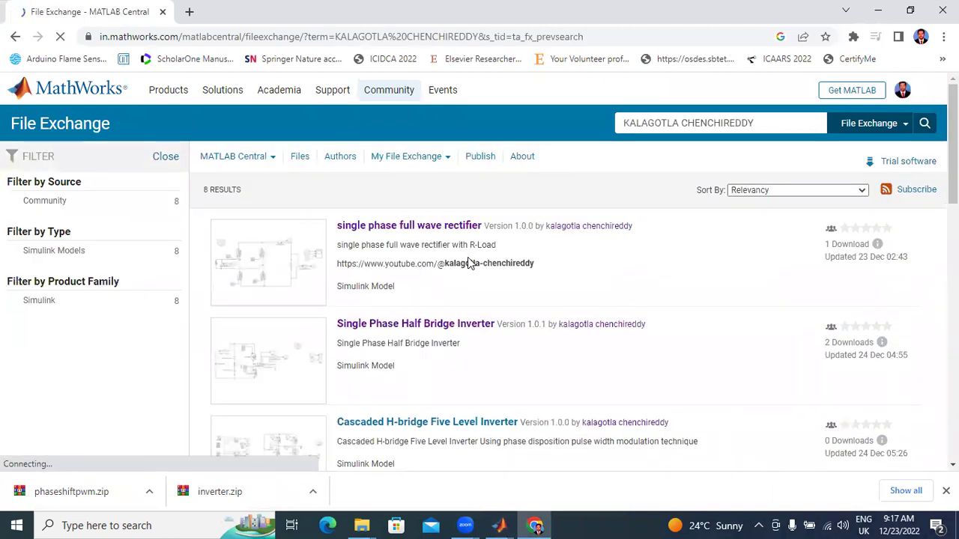
{"action": "scroll", "coordinate": [509, 286], "scroll_direction": "down", "scroll_amount": 2}
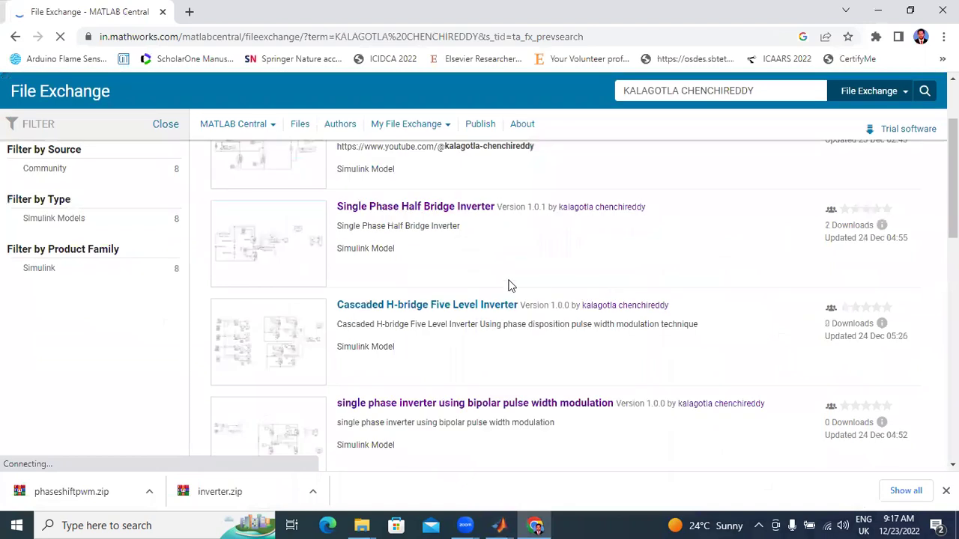
{"action": "scroll", "coordinate": [423, 313], "scroll_direction": "down", "scroll_amount": 4}
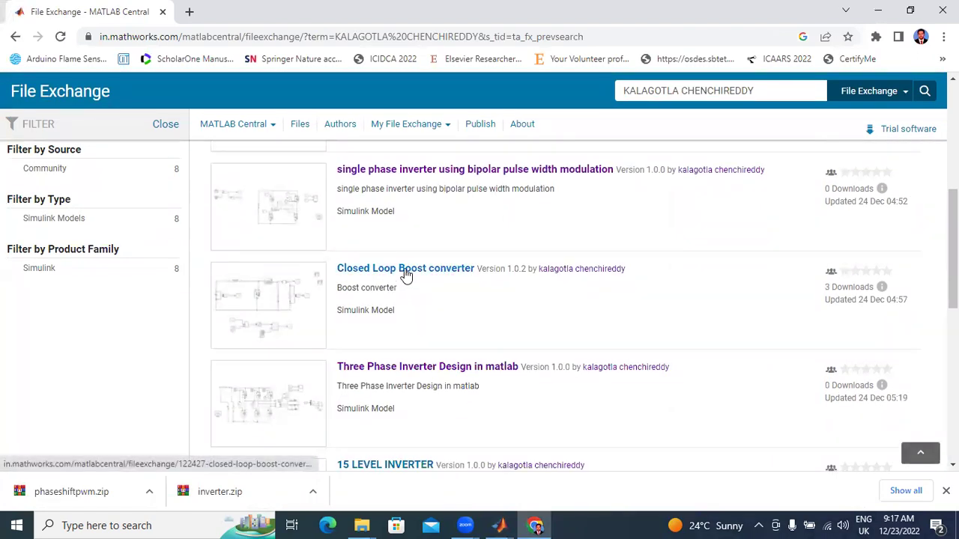
{"action": "left_click", "coordinate": [405, 273]}
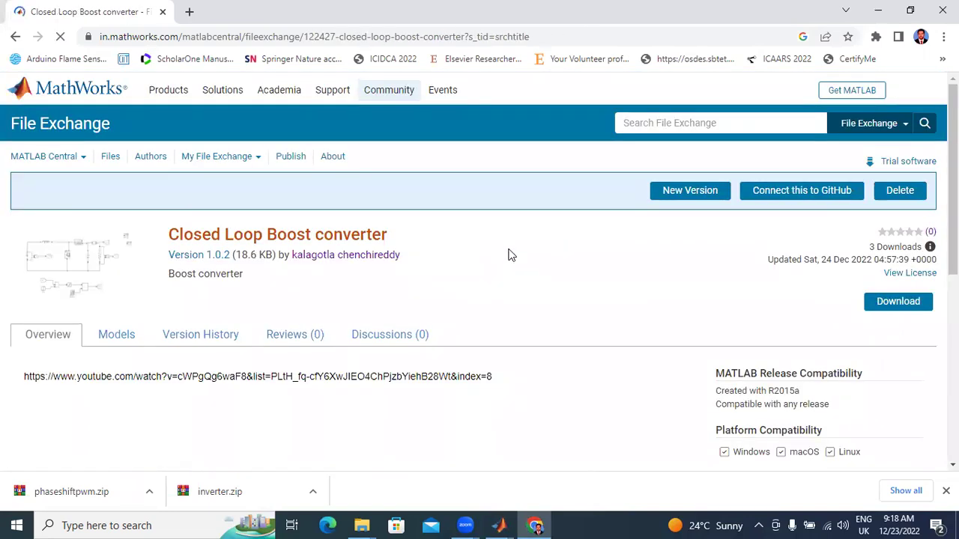
Step: Download the Closed Loop Boost converter files as boost.zip and show them in their folder
{"action": "scroll", "coordinate": [485, 267], "scroll_direction": "down", "scroll_amount": 3}
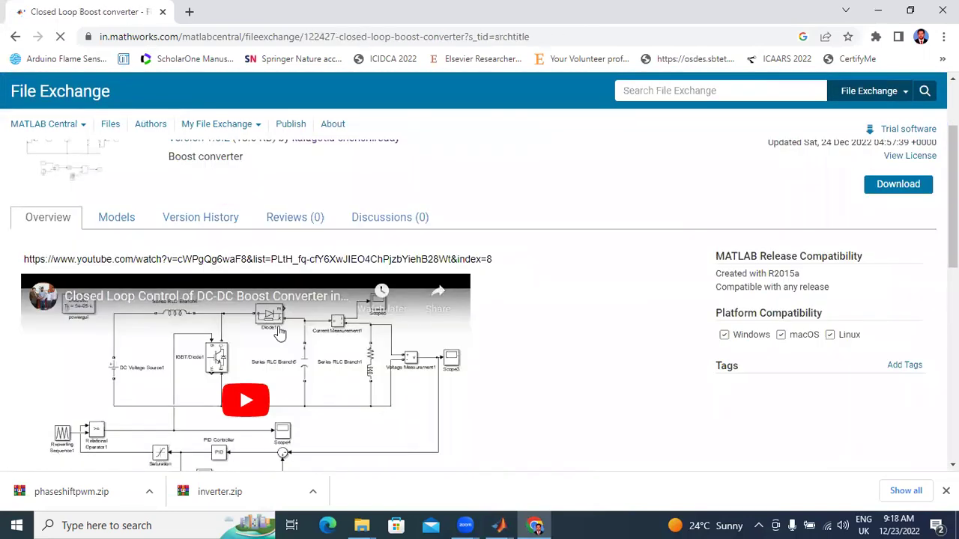
{"action": "left_click", "coordinate": [921, 191]}
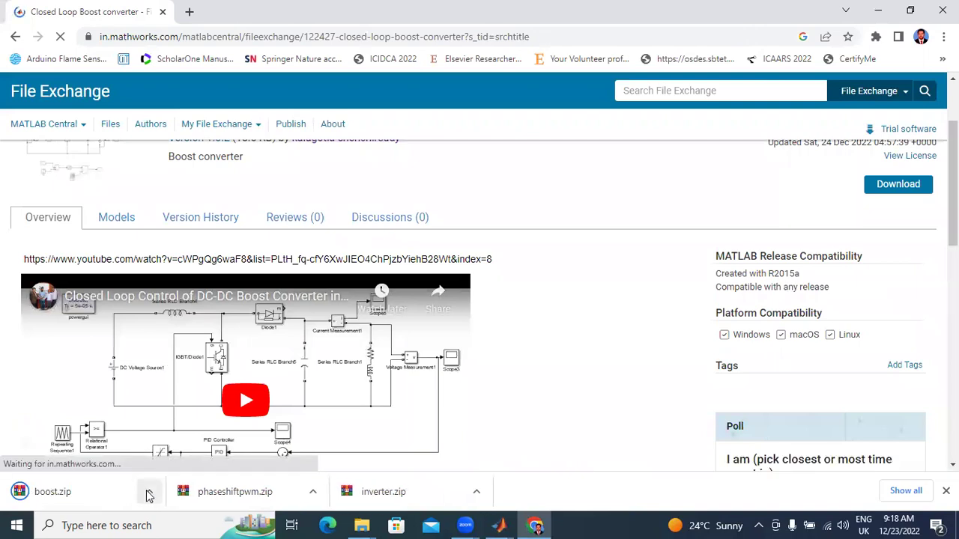
{"action": "left_click", "coordinate": [149, 492]}
{"action": "left_click", "coordinate": [186, 443]}
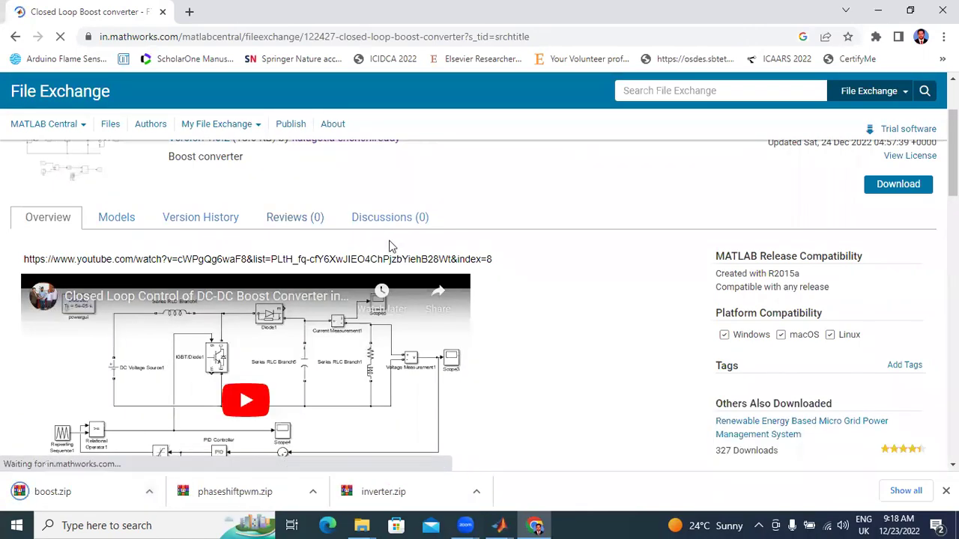
{"action": "left_click", "coordinate": [149, 492]}
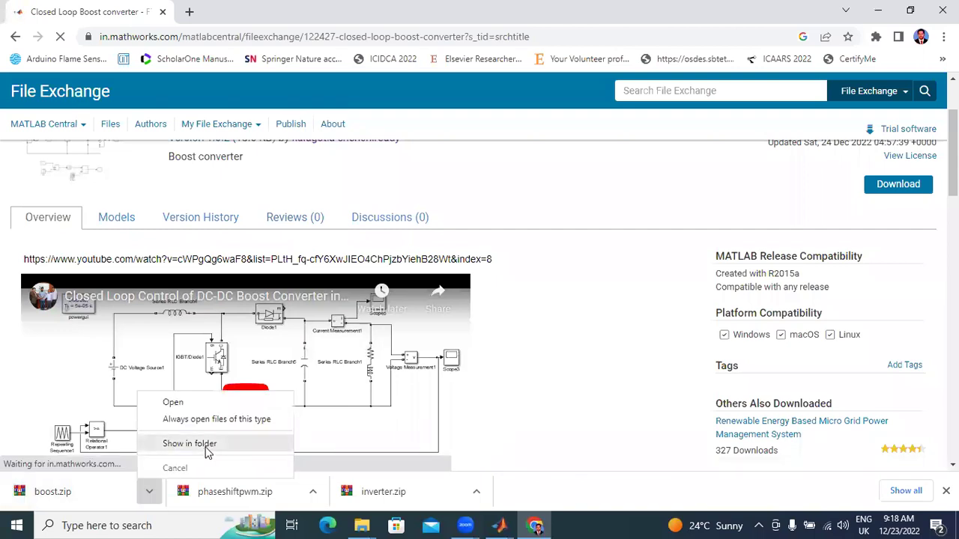
{"action": "left_click", "coordinate": [208, 447]}
Step: Refresh Downloads, extract boost.zip into a boost folder, and switch to Simulink
{"action": "right_click", "coordinate": [485, 228]}
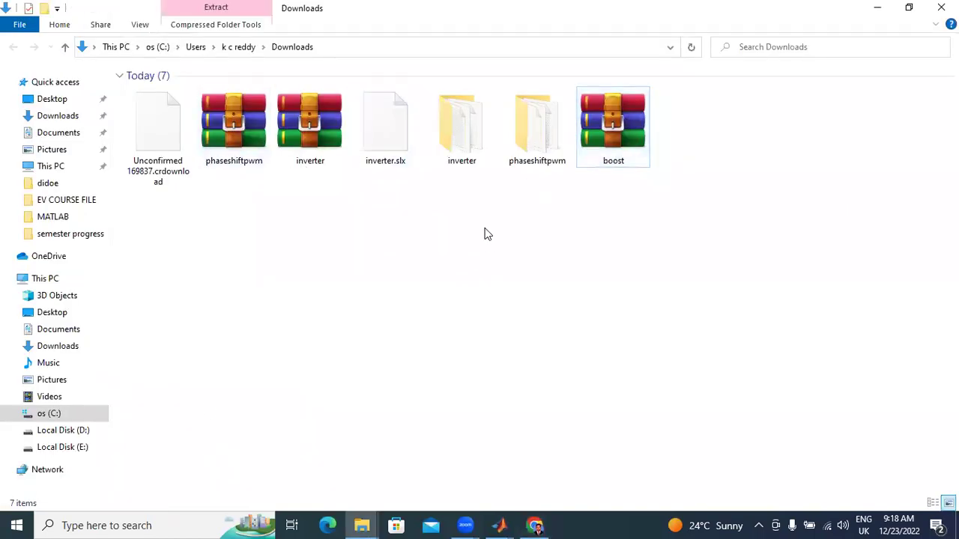
{"action": "left_click", "coordinate": [523, 286]}
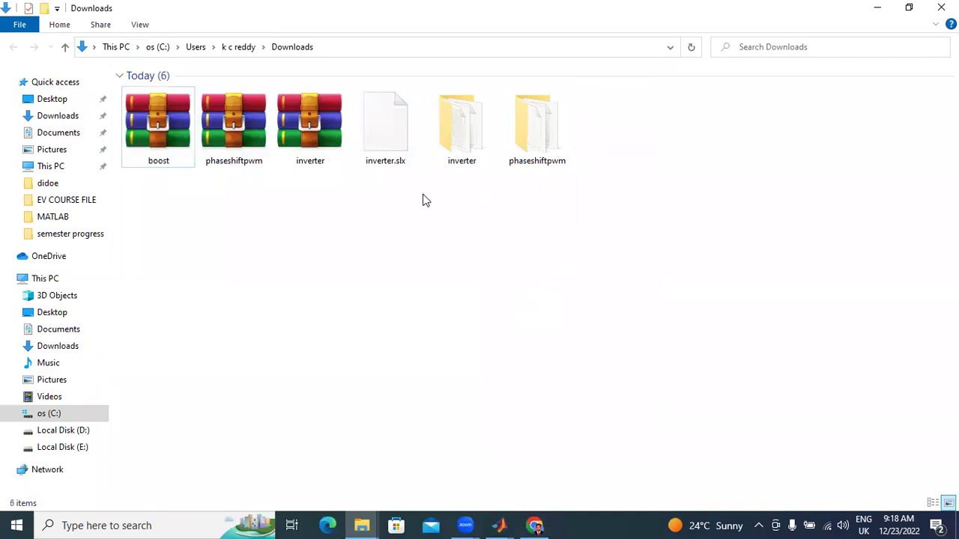
{"action": "left_click", "coordinate": [166, 140]}
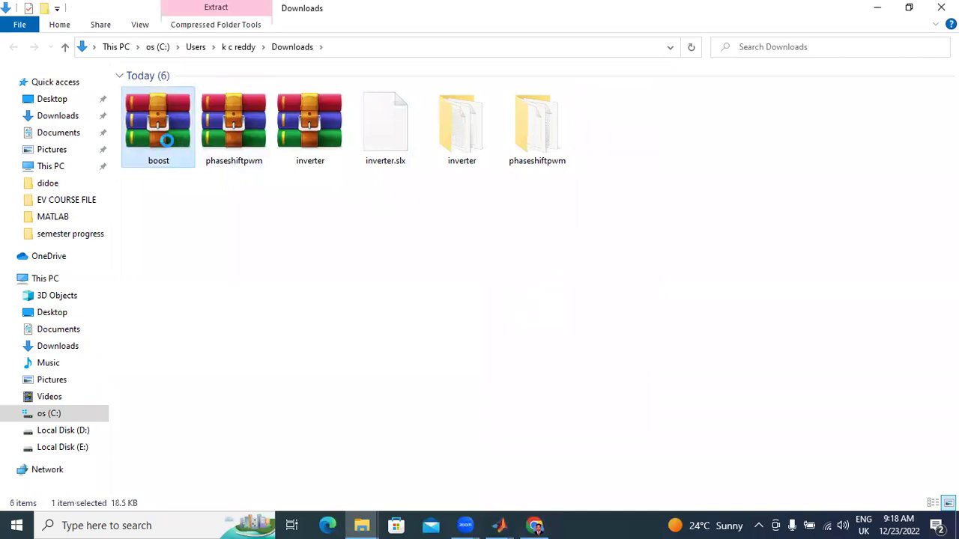
{"action": "right_click", "coordinate": [167, 140]}
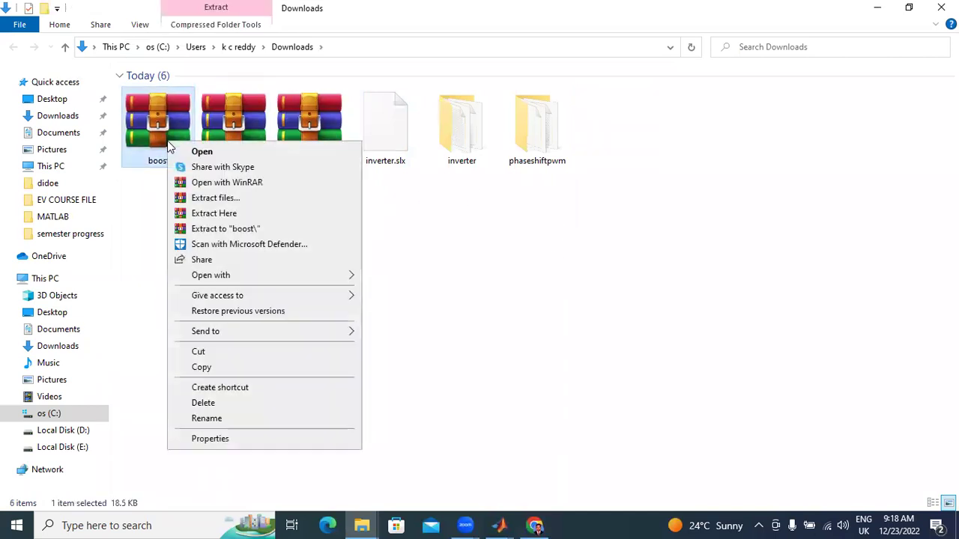
{"action": "left_click", "coordinate": [227, 229]}
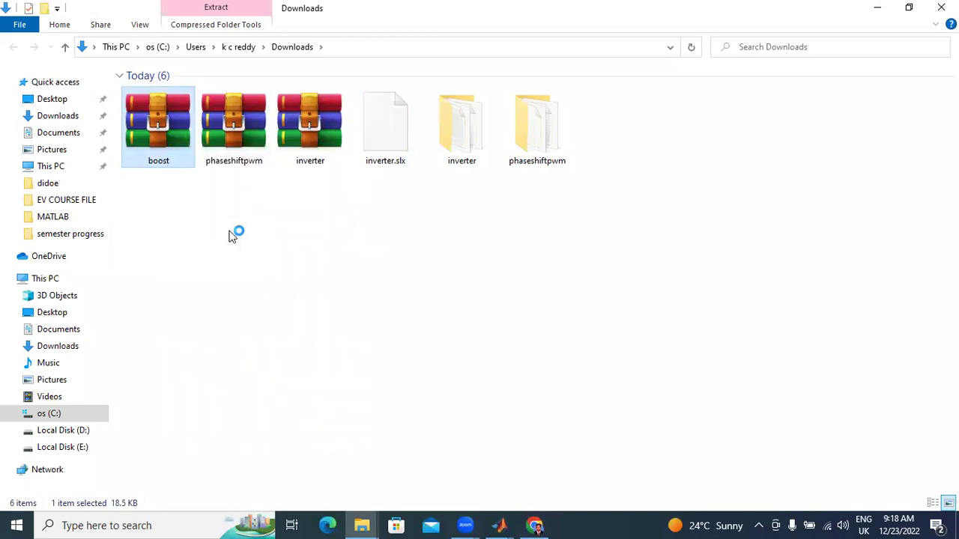
{"action": "left_click", "coordinate": [326, 248]}
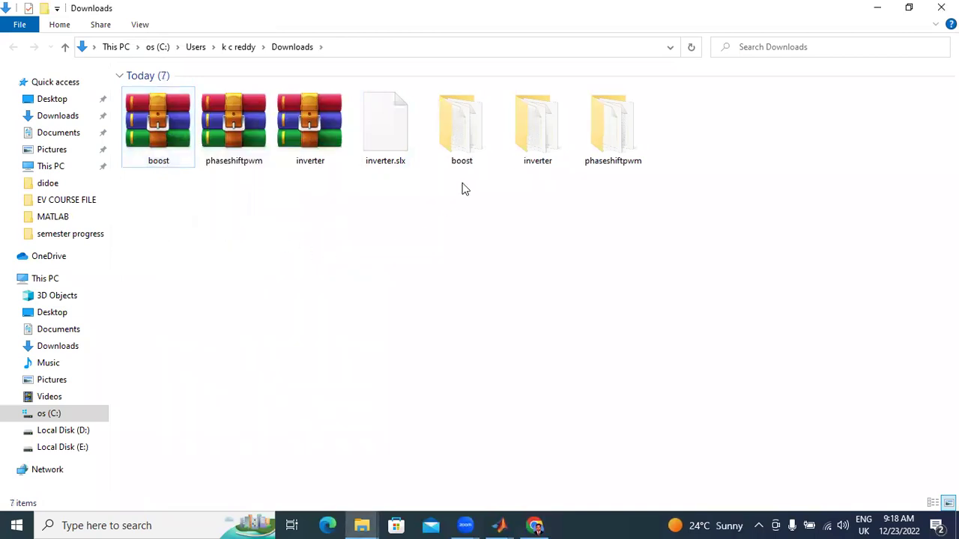
{"action": "left_click", "coordinate": [507, 524]}
Step: Open boost.slx from Downloads\boost through File > Open
{"action": "left_click", "coordinate": [12, 22]}
{"action": "left_click", "coordinate": [30, 58]}
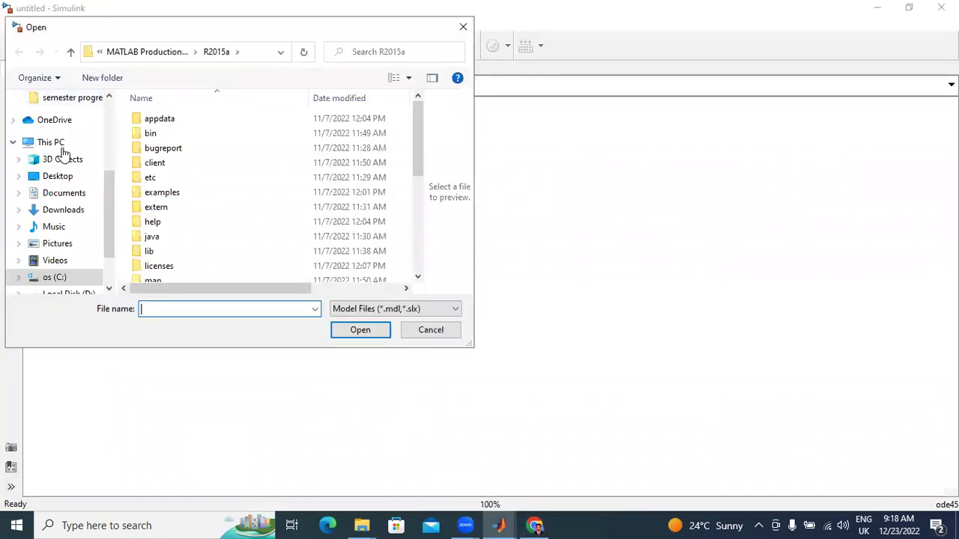
{"action": "left_click", "coordinate": [66, 209]}
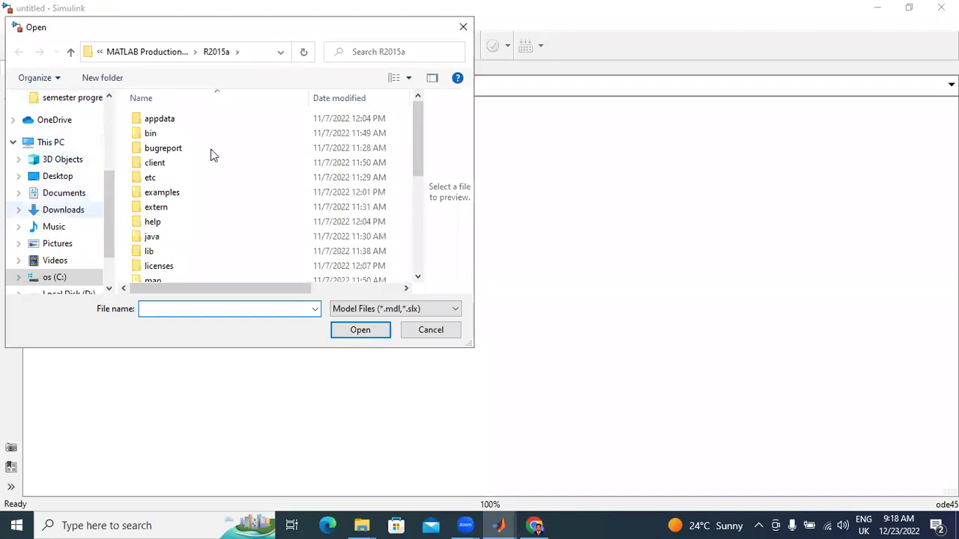
{"action": "double_click", "coordinate": [214, 154]}
{"action": "left_click", "coordinate": [188, 119]}
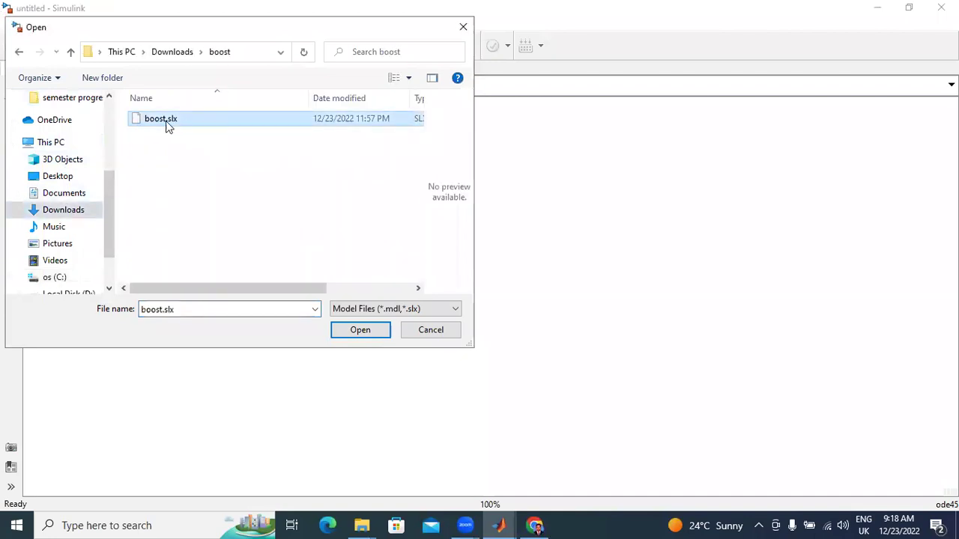
{"action": "left_click", "coordinate": [356, 331]}
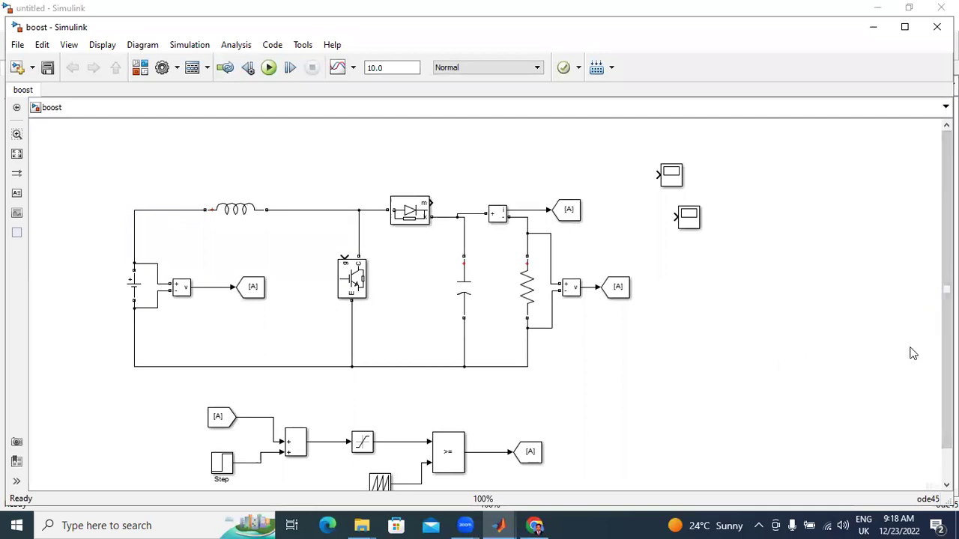
Step: Inspect the [A] From and Goto blocks in the boost diagram, then minimize the boost window
{"action": "scroll", "coordinate": [490, 406], "scroll_direction": "down", "scroll_amount": 1}
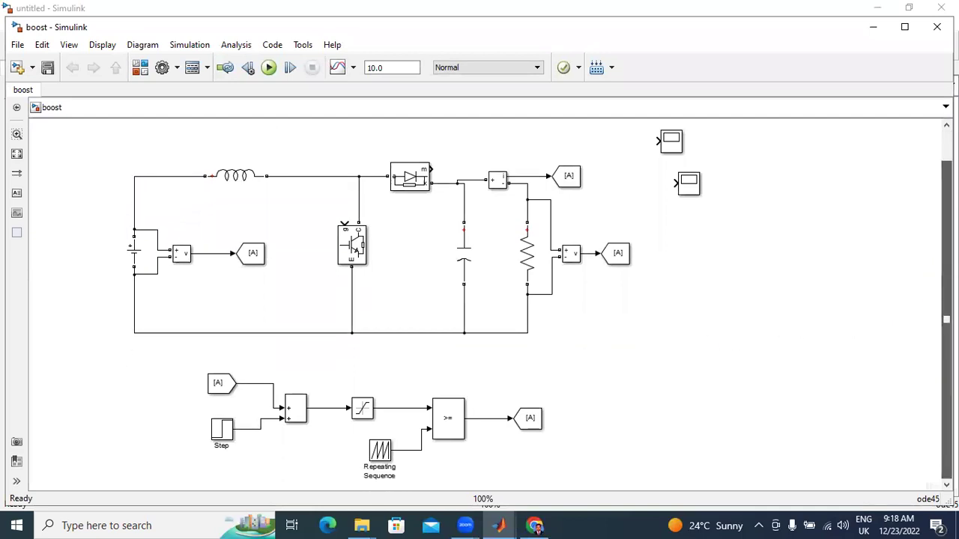
{"action": "left_click", "coordinate": [225, 382]}
{"action": "left_click", "coordinate": [222, 361]}
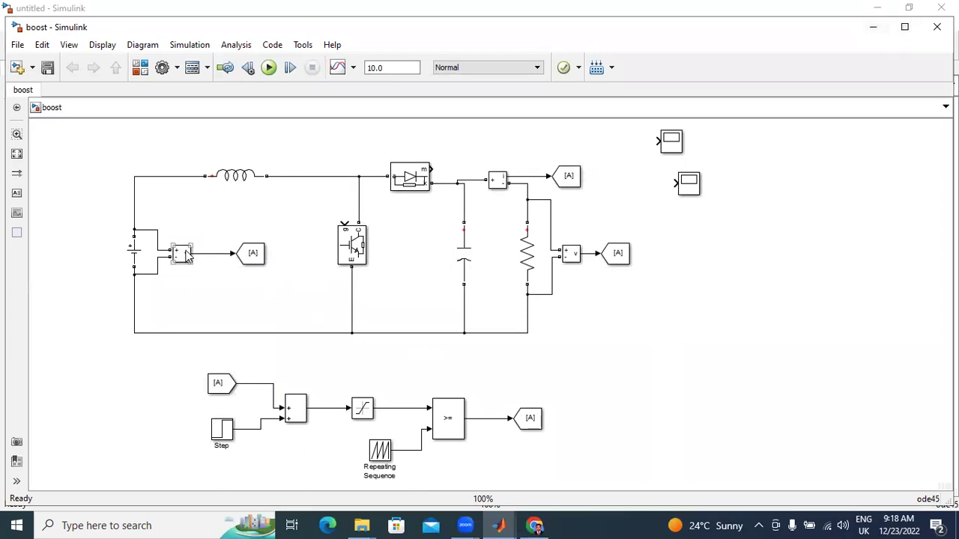
{"action": "left_click", "coordinate": [218, 383]}
{"action": "left_click", "coordinate": [252, 255]}
{"action": "left_click", "coordinate": [332, 353]}
{"action": "left_click", "coordinate": [878, 32]}
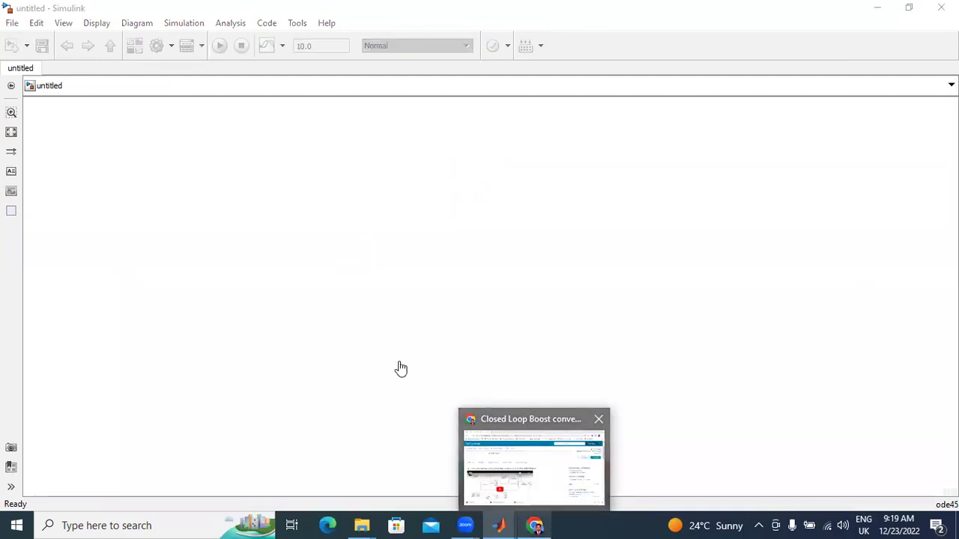
Step: Return to the Closed Loop Boost converter page in Chrome, scrolled back to its title
{"action": "key", "text": "alt+Tab"}
{"action": "scroll", "coordinate": [153, 323], "scroll_direction": "down", "scroll_amount": 5}
{"action": "scroll", "coordinate": [157, 247], "scroll_direction": "up", "scroll_amount": 3}
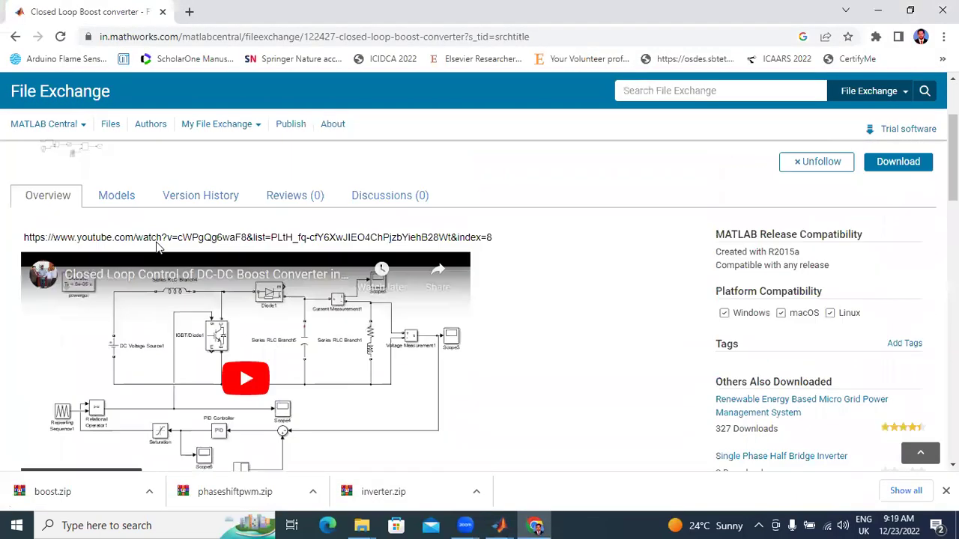
{"action": "scroll", "coordinate": [157, 247], "scroll_direction": "up", "scroll_amount": 1}
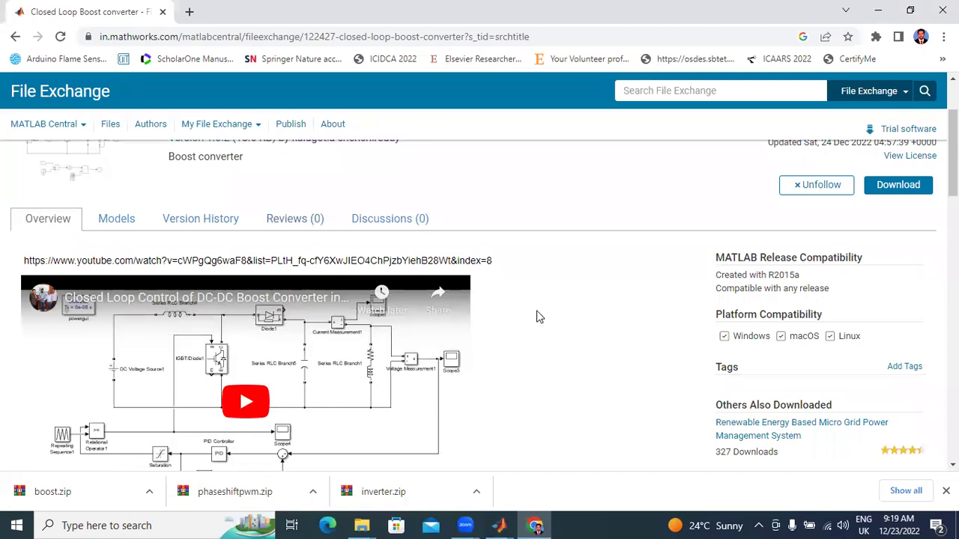
{"action": "scroll", "coordinate": [537, 317], "scroll_direction": "up", "scroll_amount": 3}
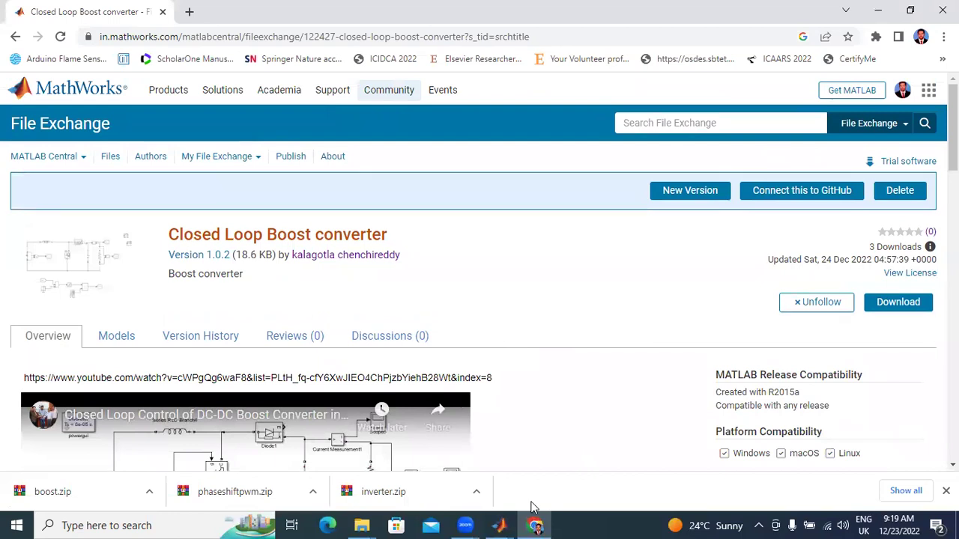
{"action": "mouse_move", "coordinate": [536, 524]}
{"action": "left_click", "coordinate": [528, 459]}
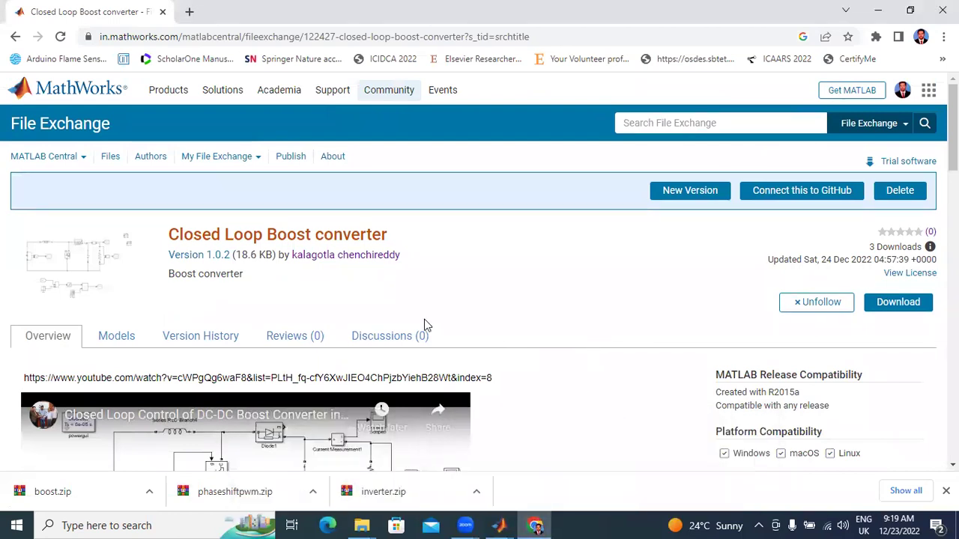